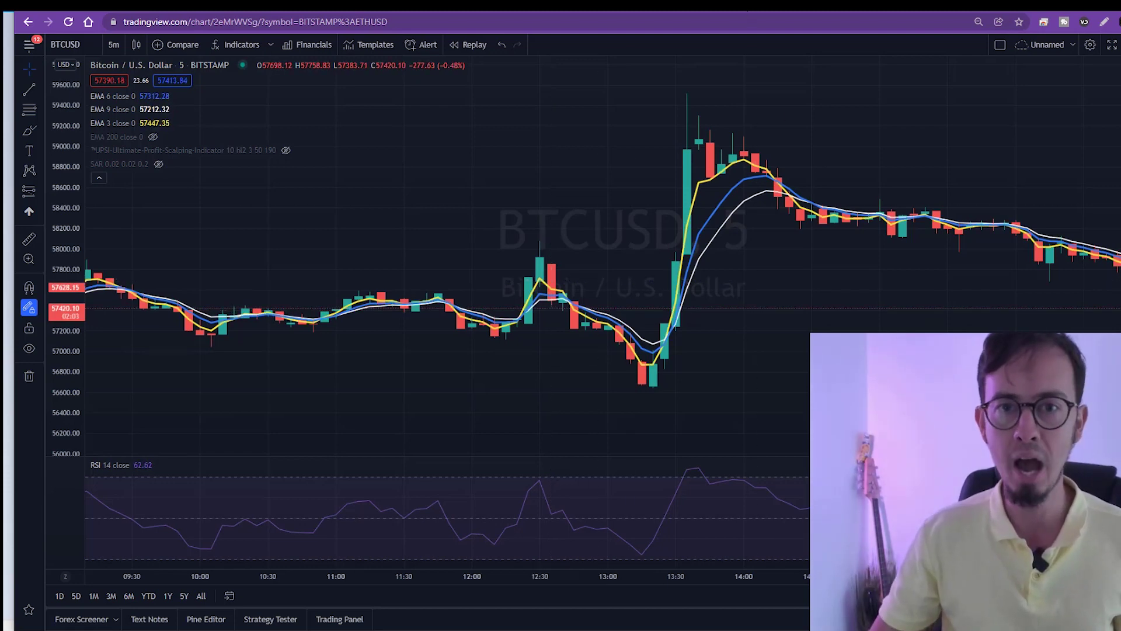
click(759, 5)
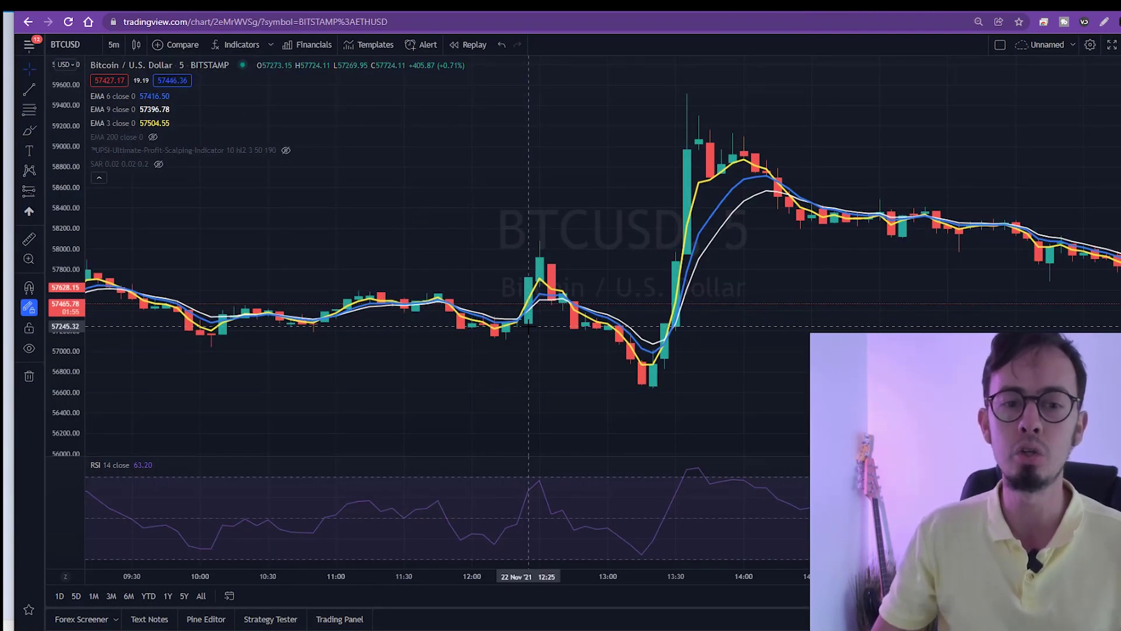
drag(73, 403, 58, 395)
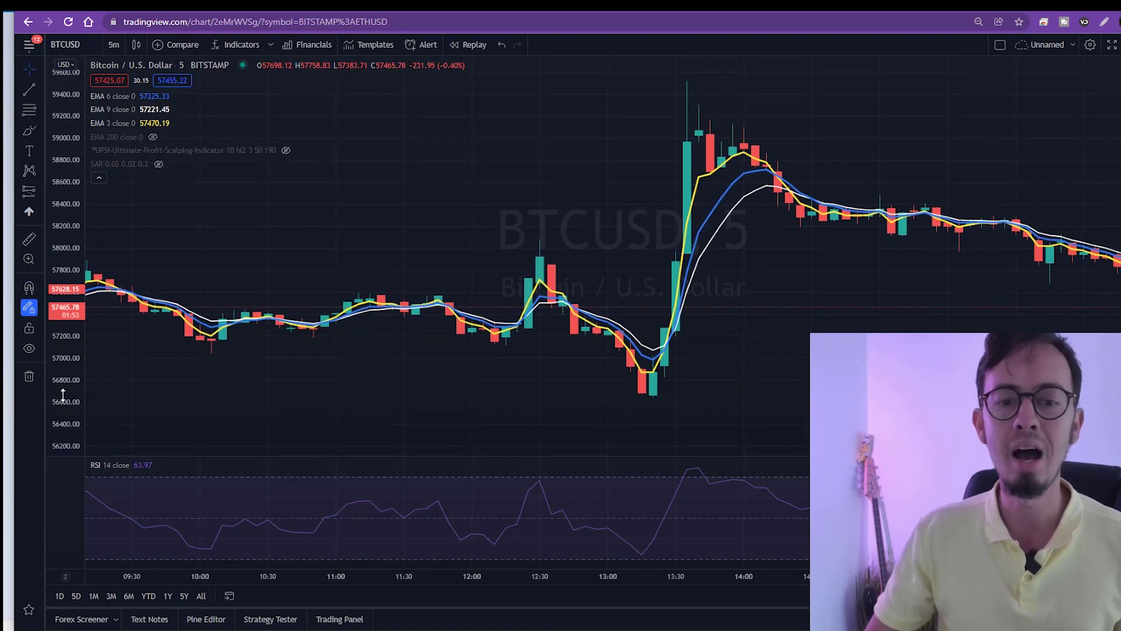
scroll(588, 319, up, 1)
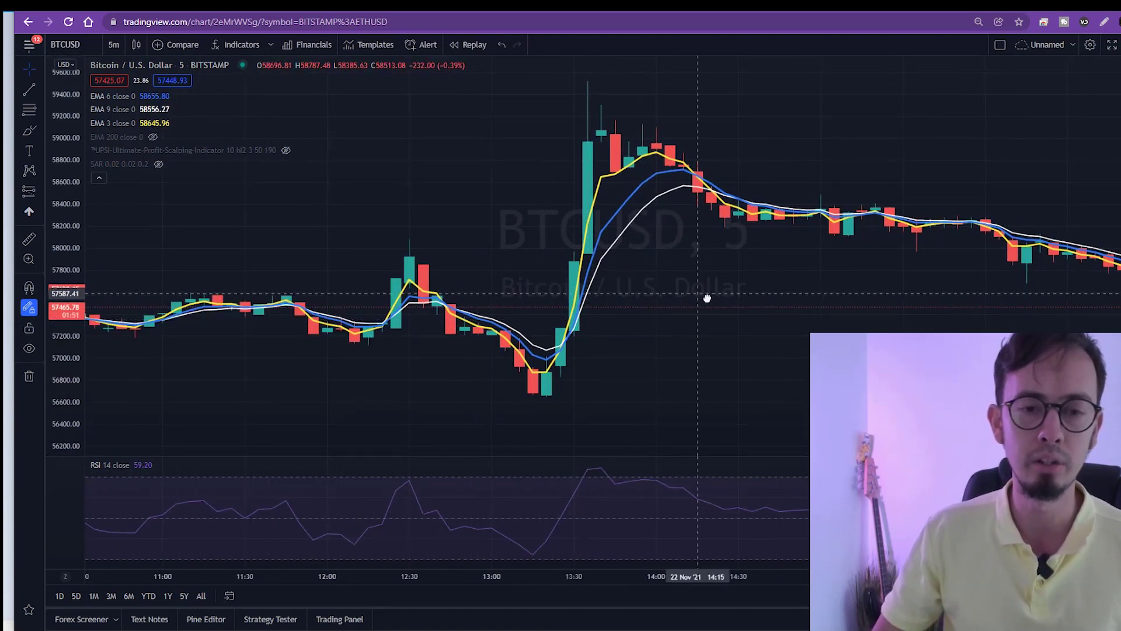
drag(704, 294, 713, 301)
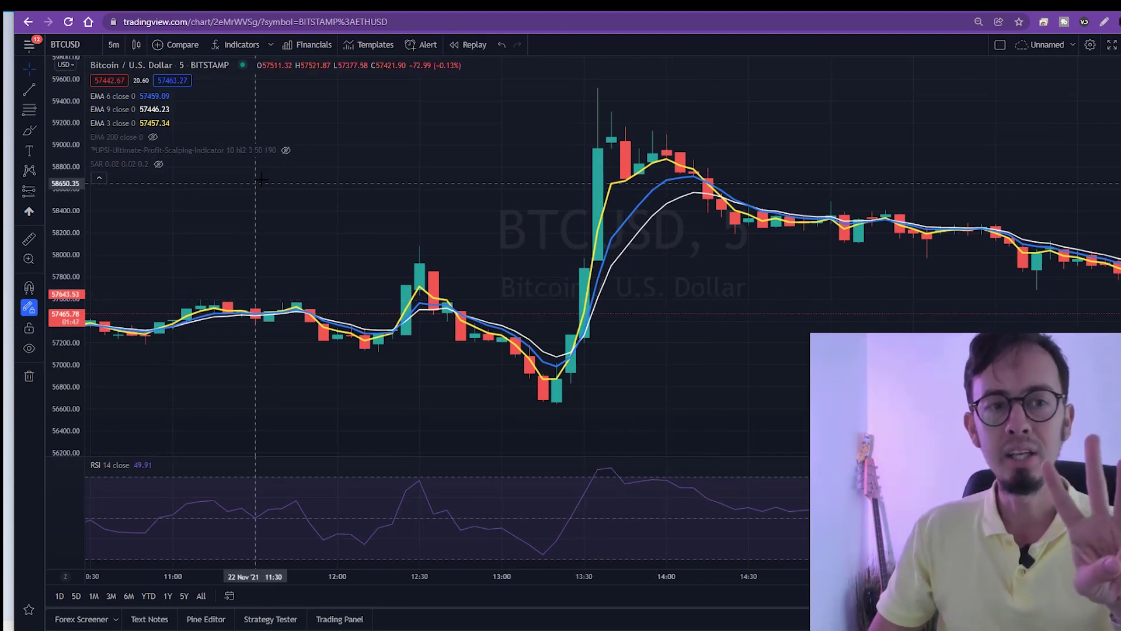
Step: Search the indicator library for "ema" and leave it without adding a script
click(235, 45)
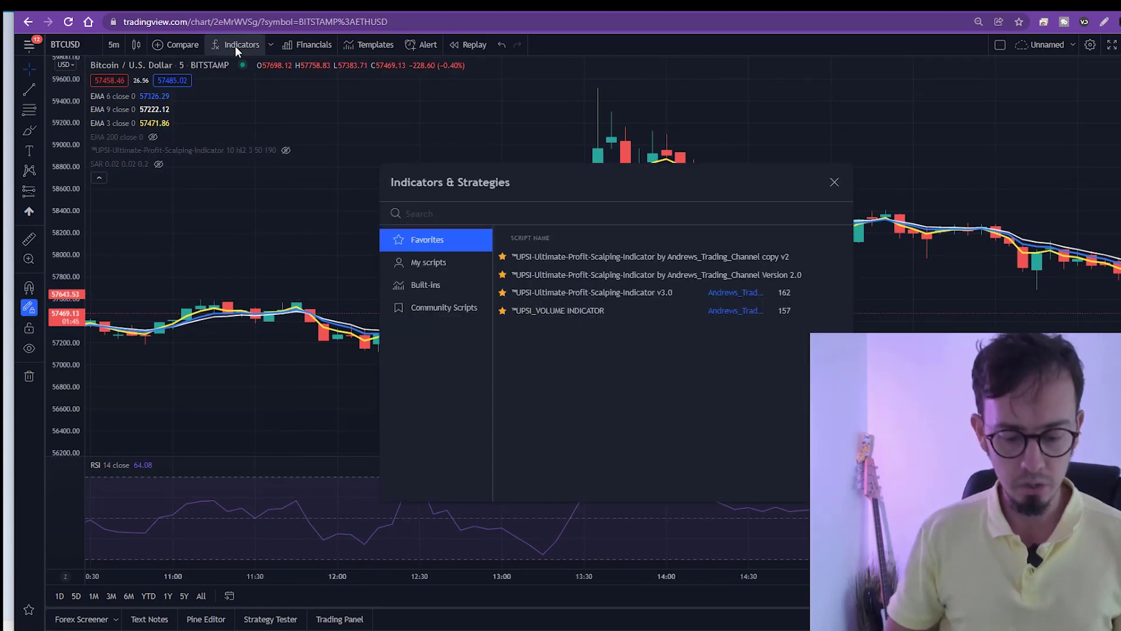
text(ema)
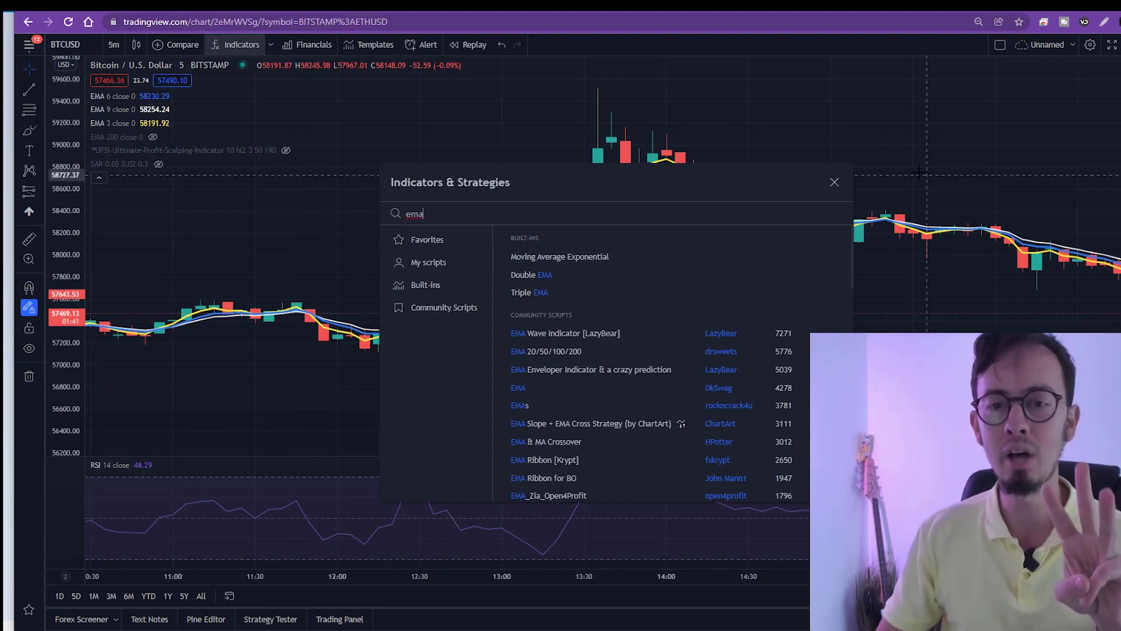
key(Escape)
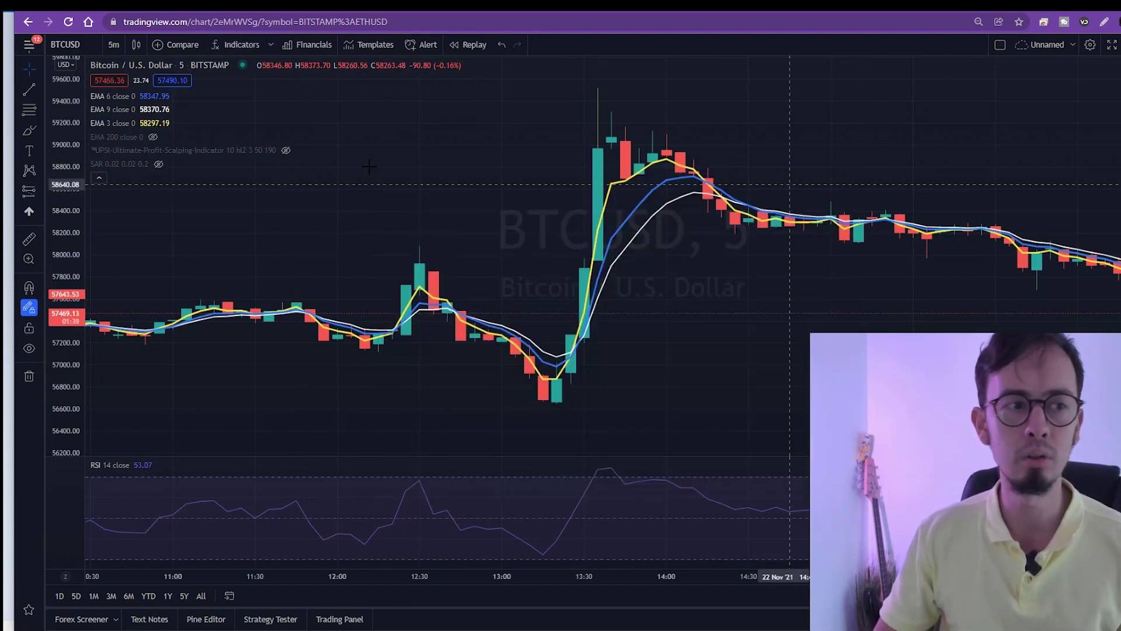
Step: Review the length input and line style settings of the 6-period EMA
click(27, 133)
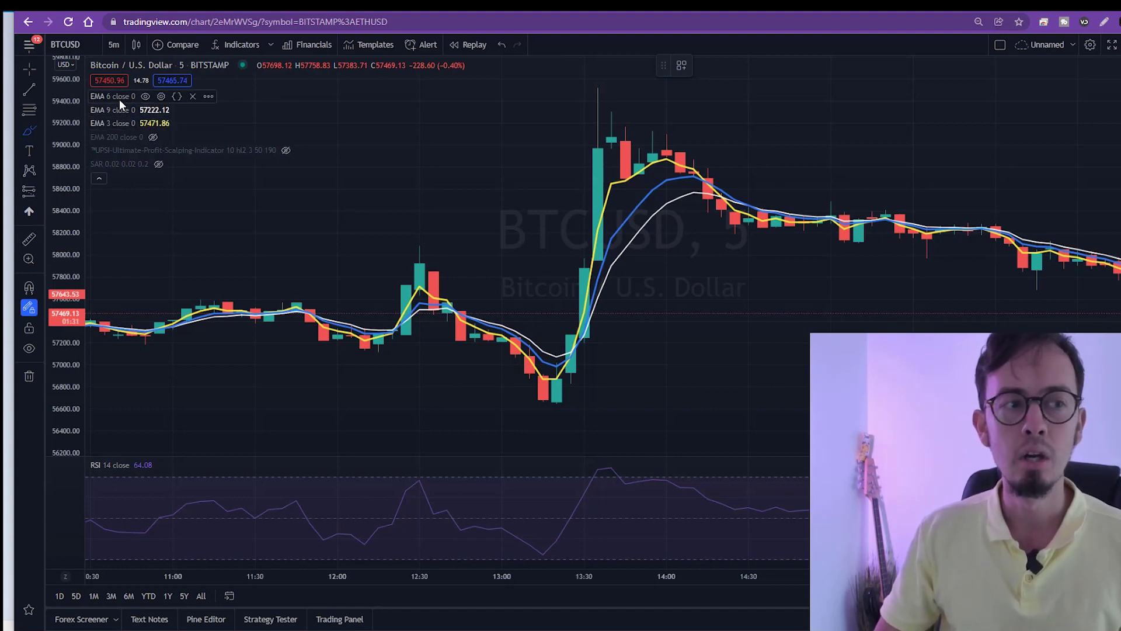
click(162, 96)
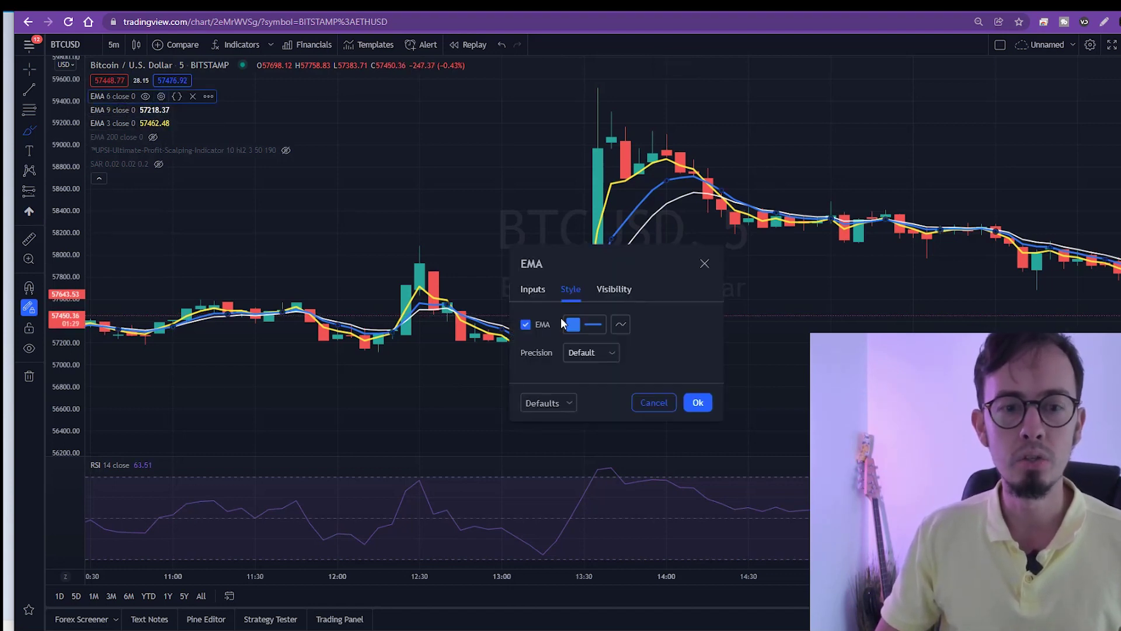
click(540, 288)
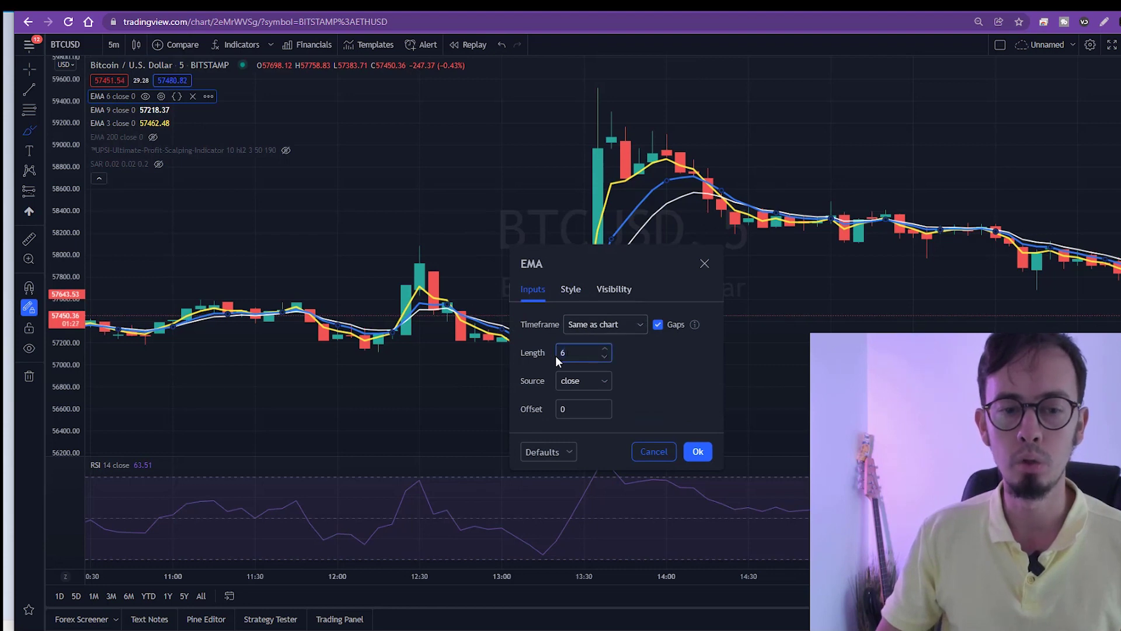
click(569, 294)
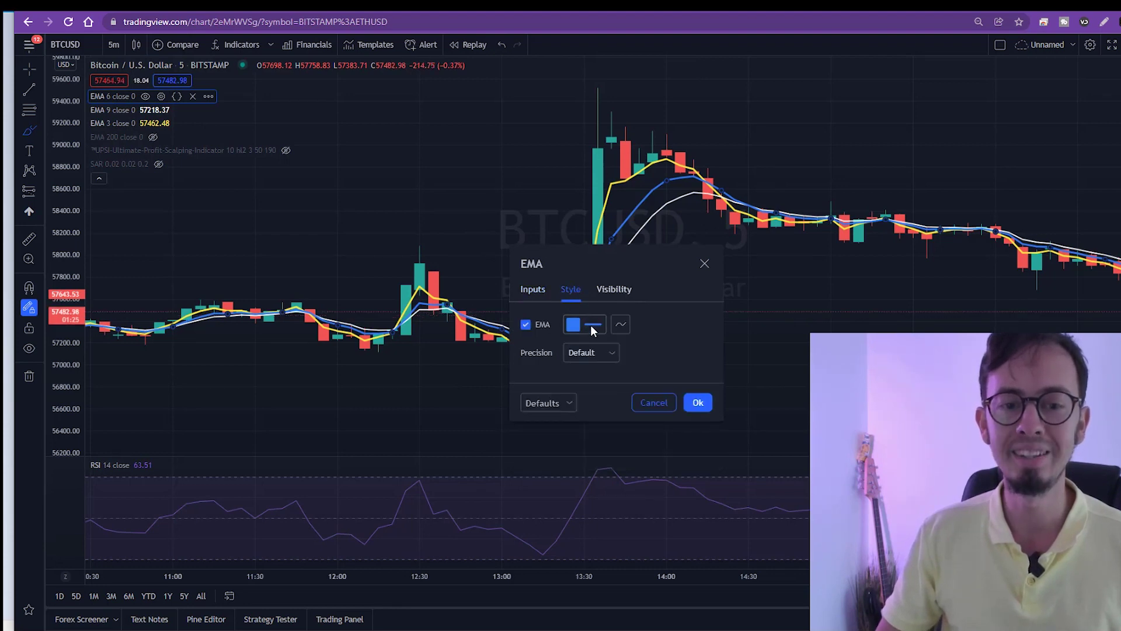
click(704, 264)
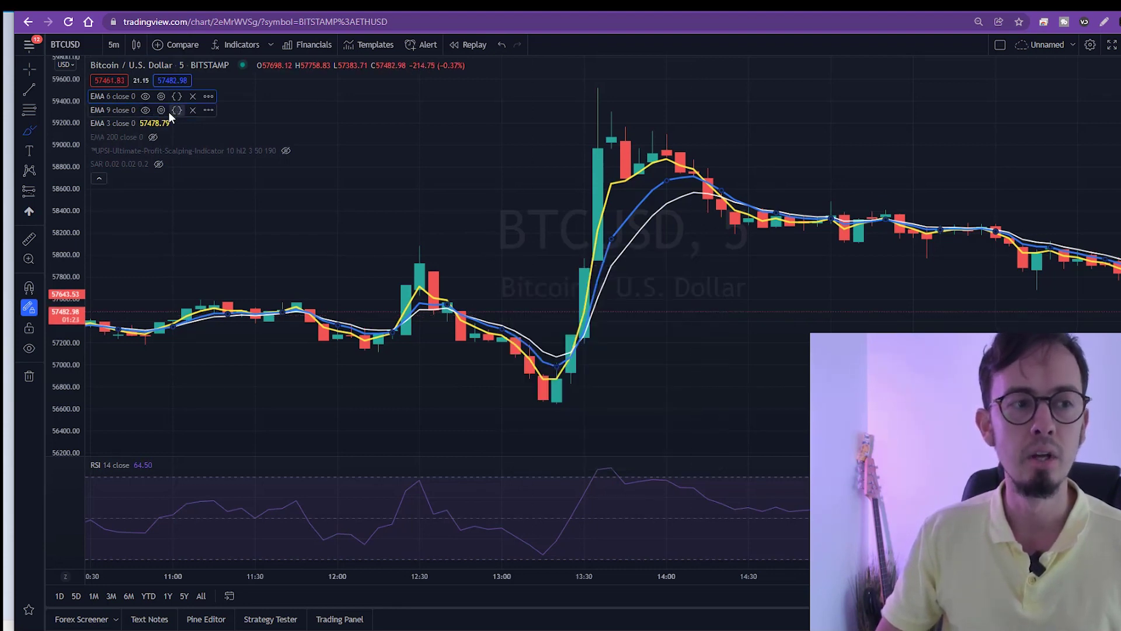
Step: Review the length input and line style settings of the 9-period EMA
click(162, 110)
click(538, 290)
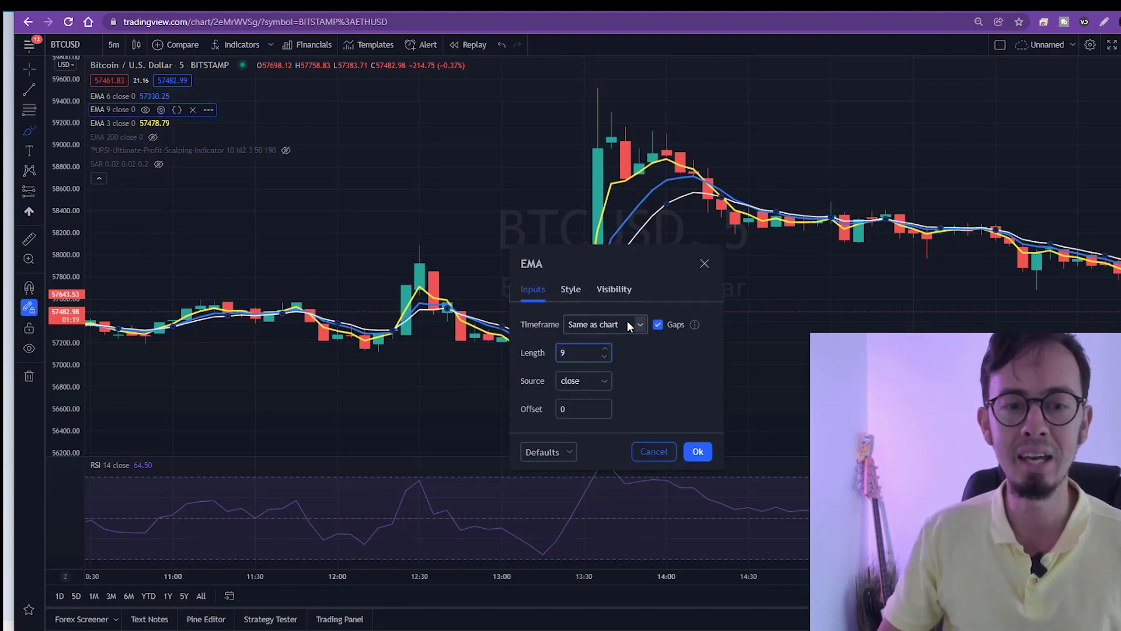
click(569, 292)
click(594, 325)
click(595, 325)
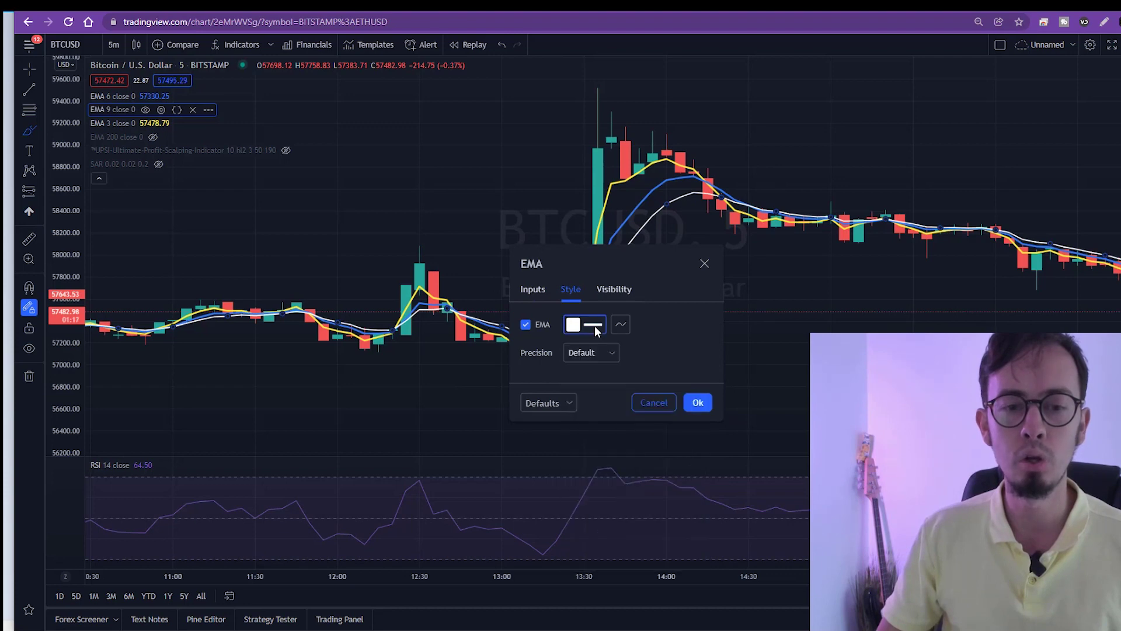
click(705, 268)
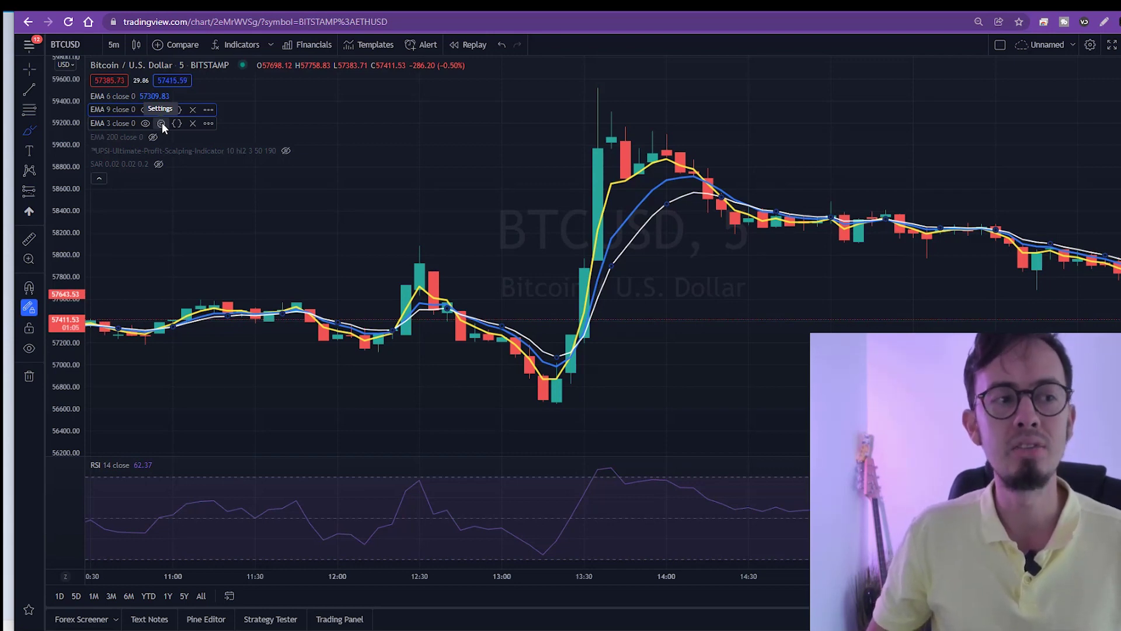
Step: Review the line colour, thickness options and length input of the 3-period EMA
click(161, 124)
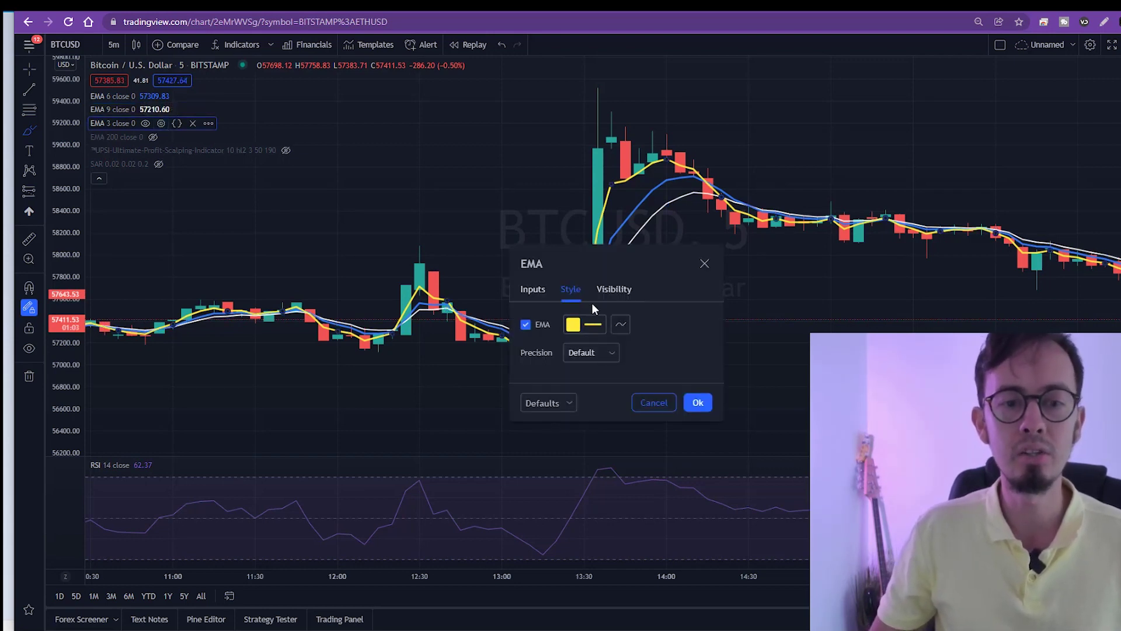
click(589, 323)
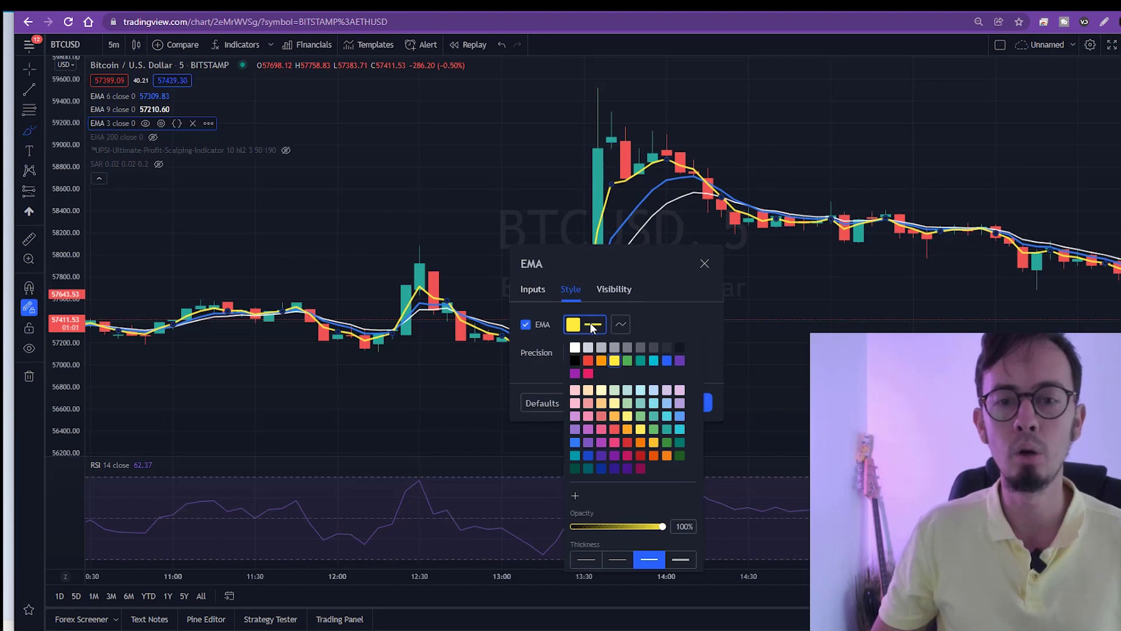
click(589, 323)
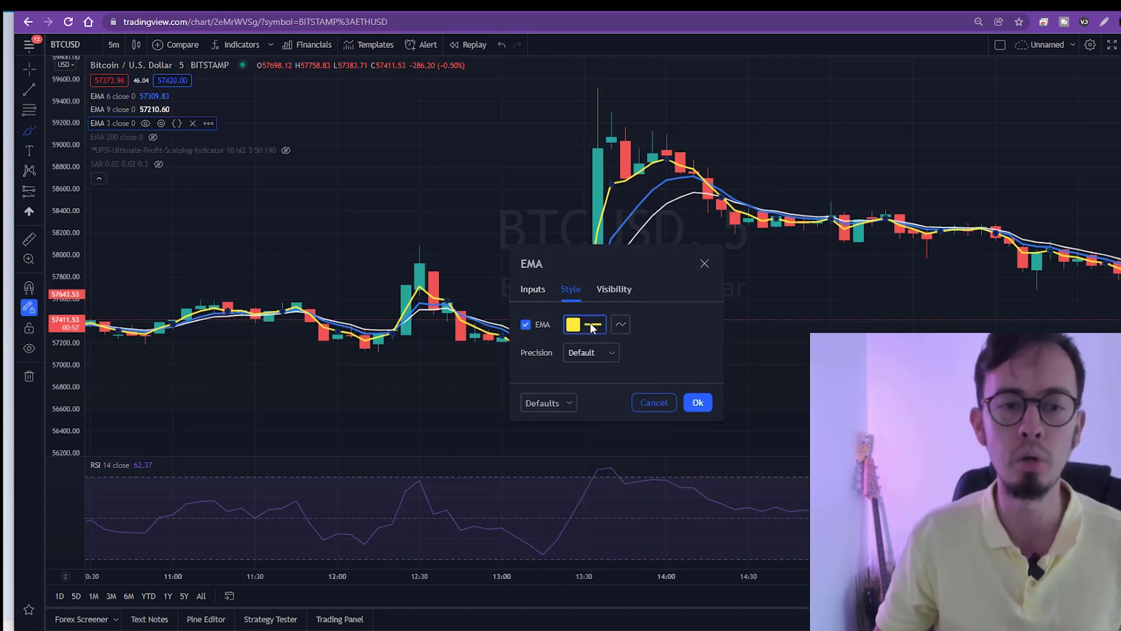
click(541, 292)
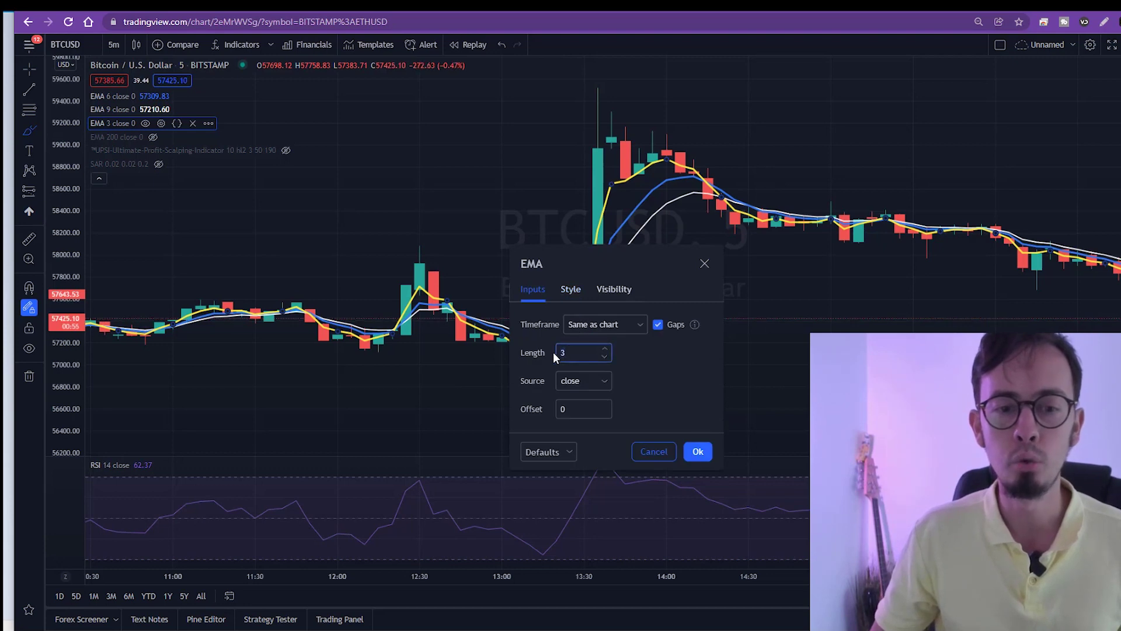
click(671, 385)
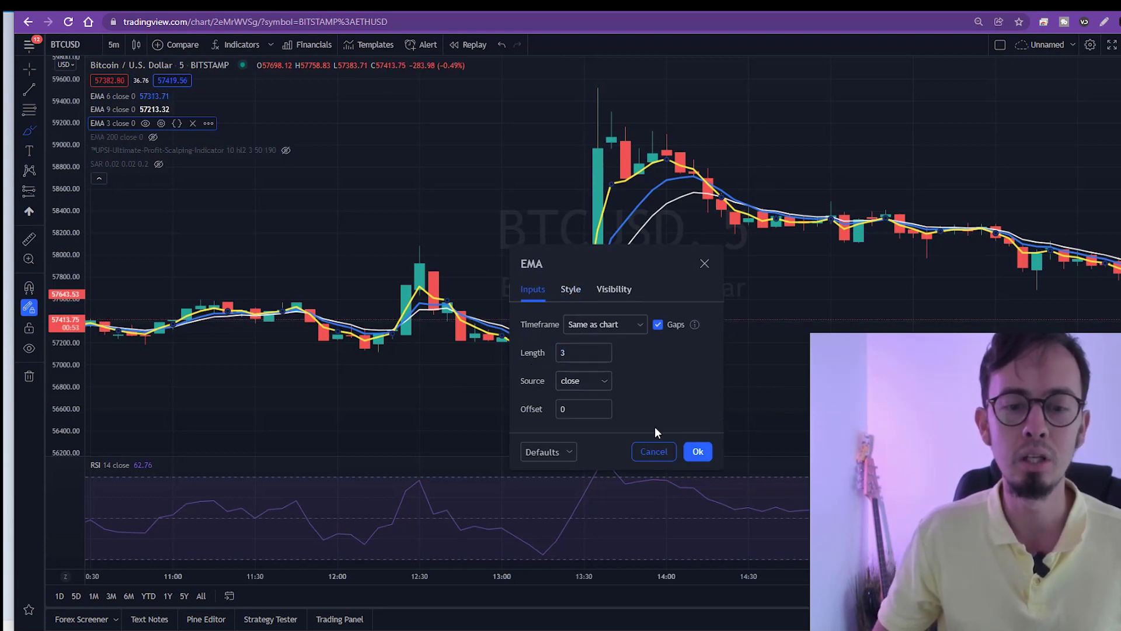
click(702, 266)
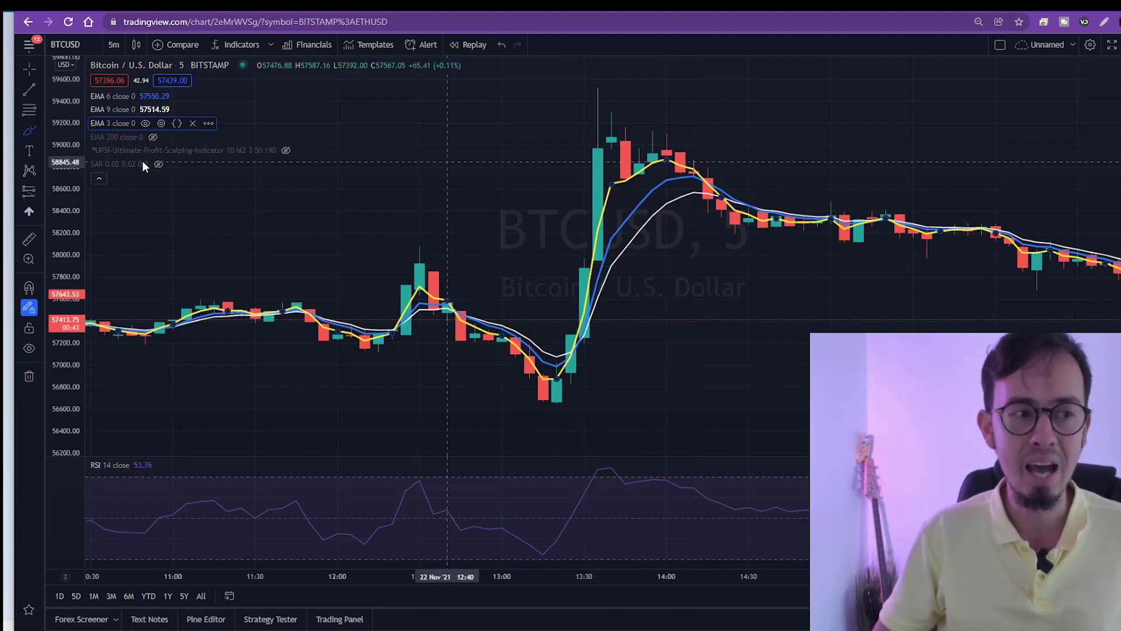
click(625, 133)
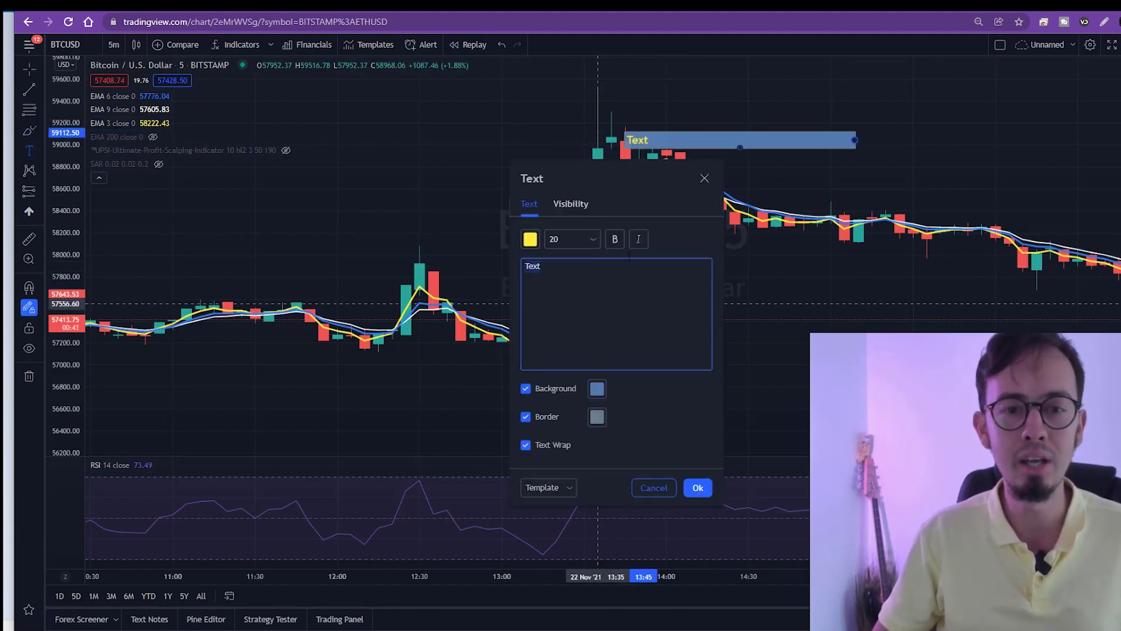
click(701, 180)
key(Delete)
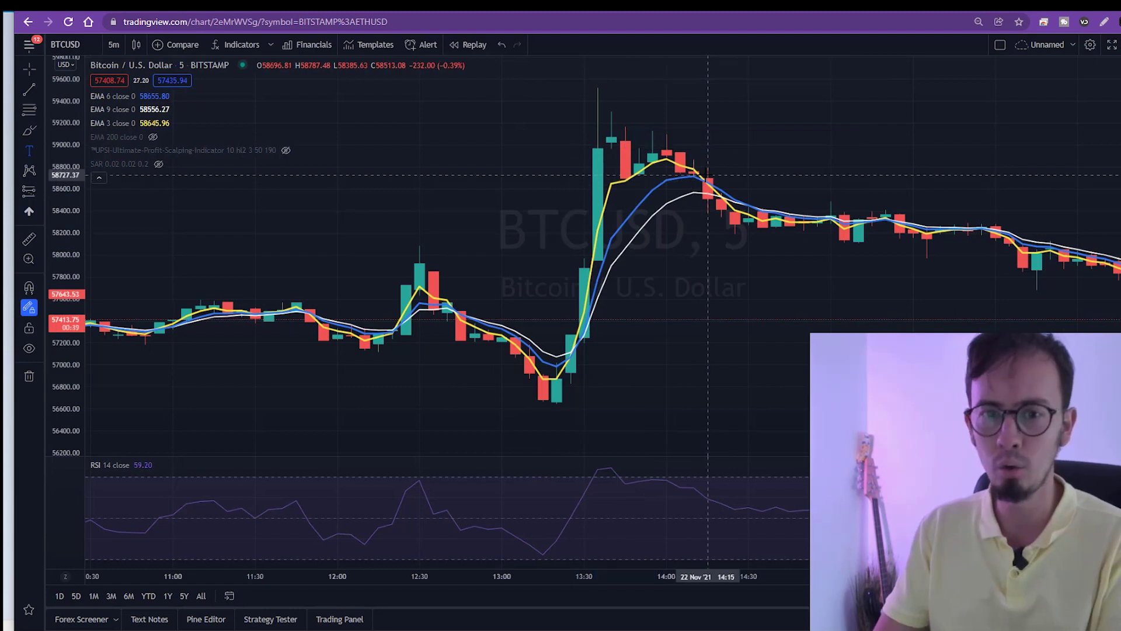
click(29, 69)
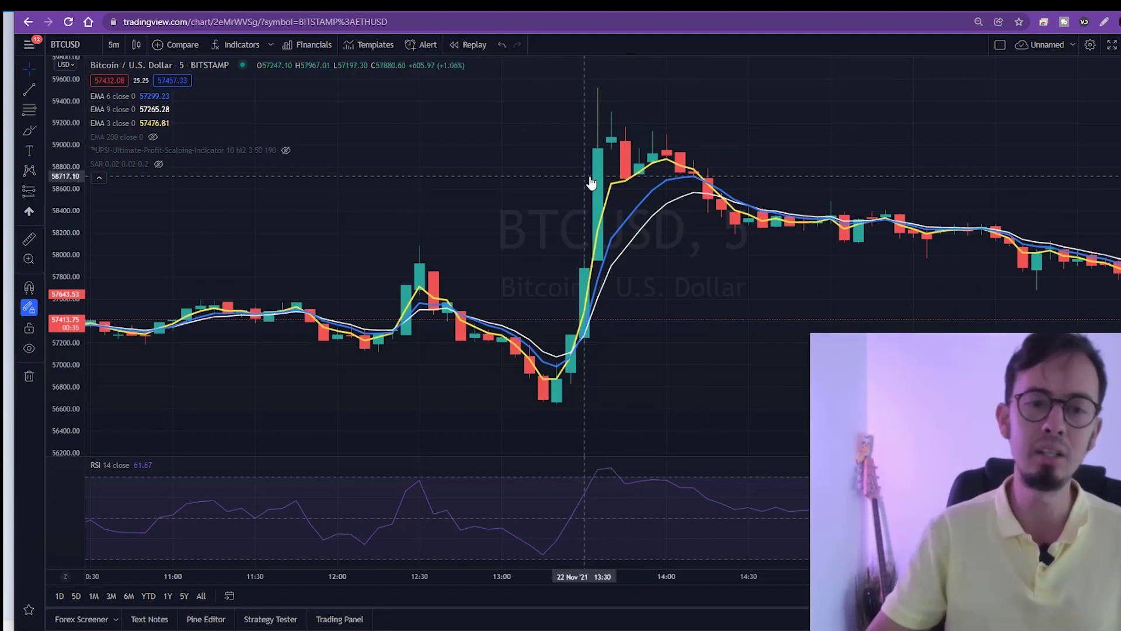
Step: Bring the yellow 3-period EMA line to the front of the chart's visual order
click(609, 197)
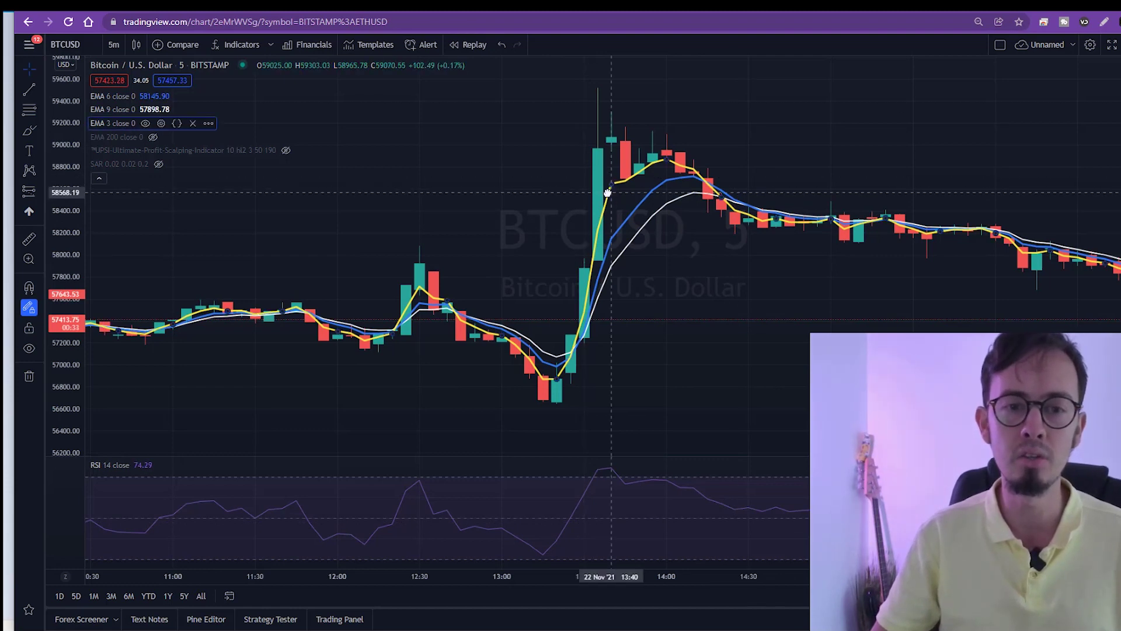
right_click(608, 197)
mouse_move(677, 249)
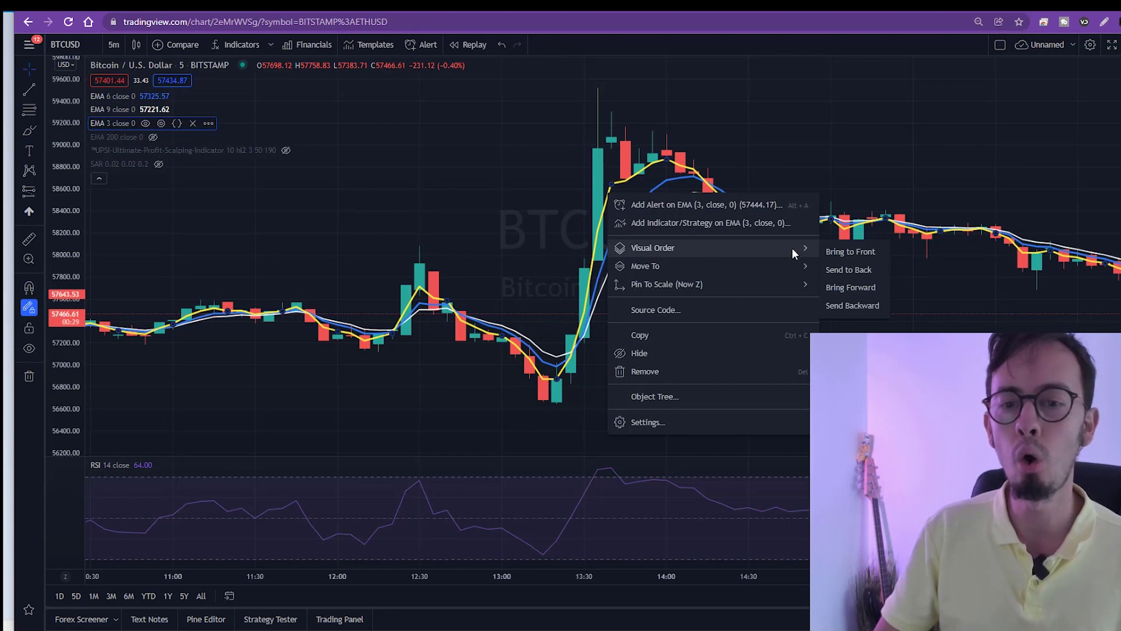
click(854, 251)
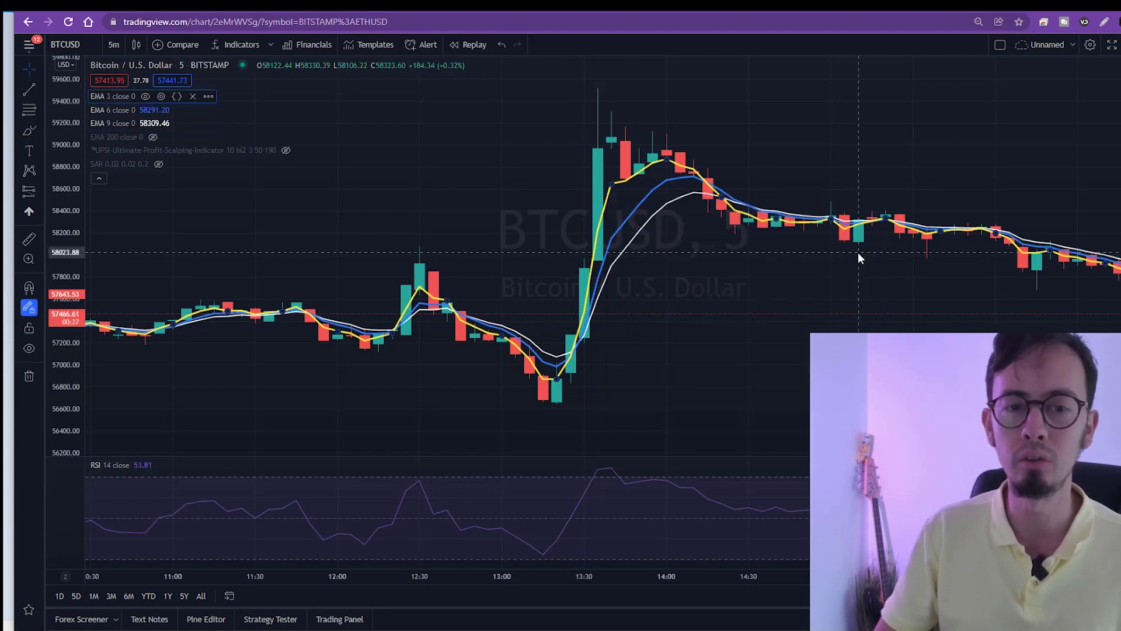
Step: Bring the blue 6-period EMA line to the front of the chart's visual order
right_click(635, 215)
mouse_move(786, 274)
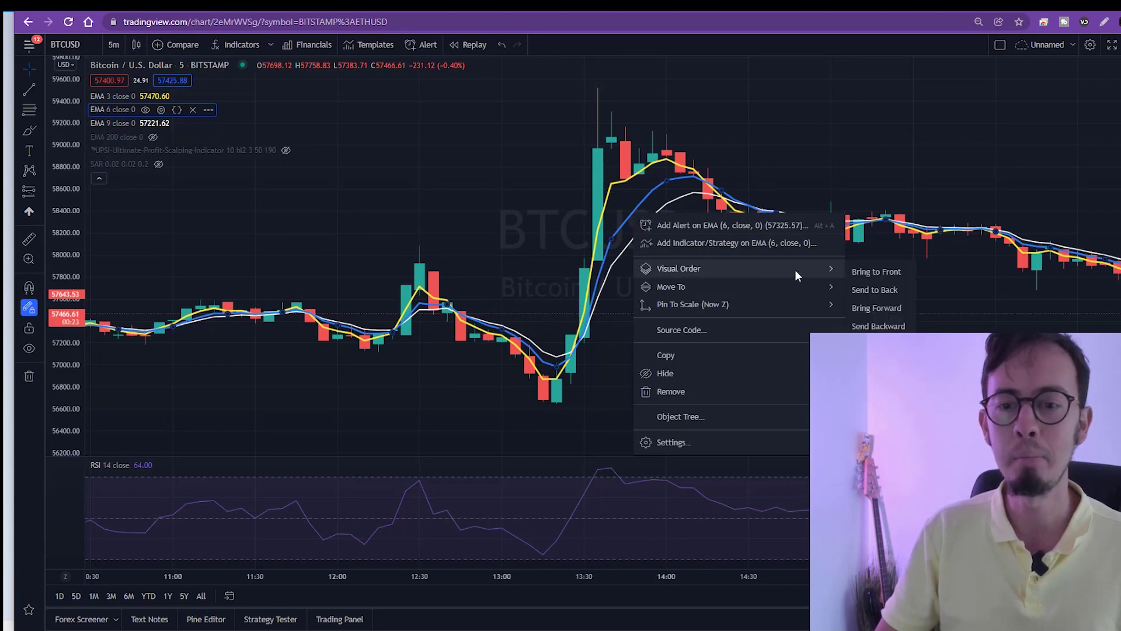
click(882, 272)
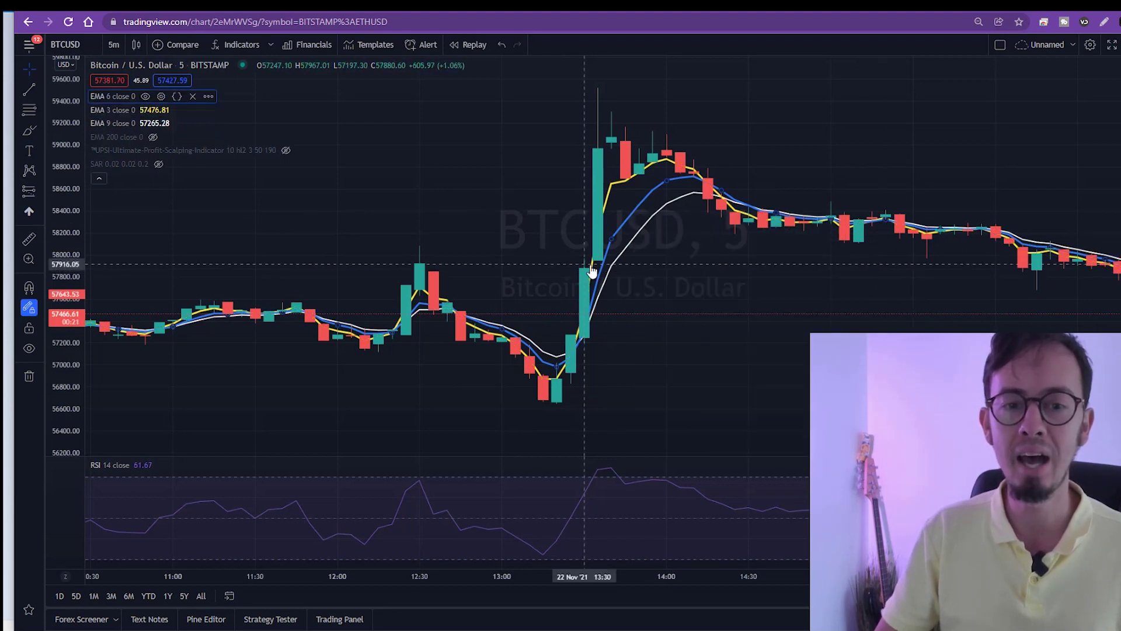
Step: Try to bring the white 9-period EMA line to the front of the chart's visual order
click(625, 248)
right_click(625, 248)
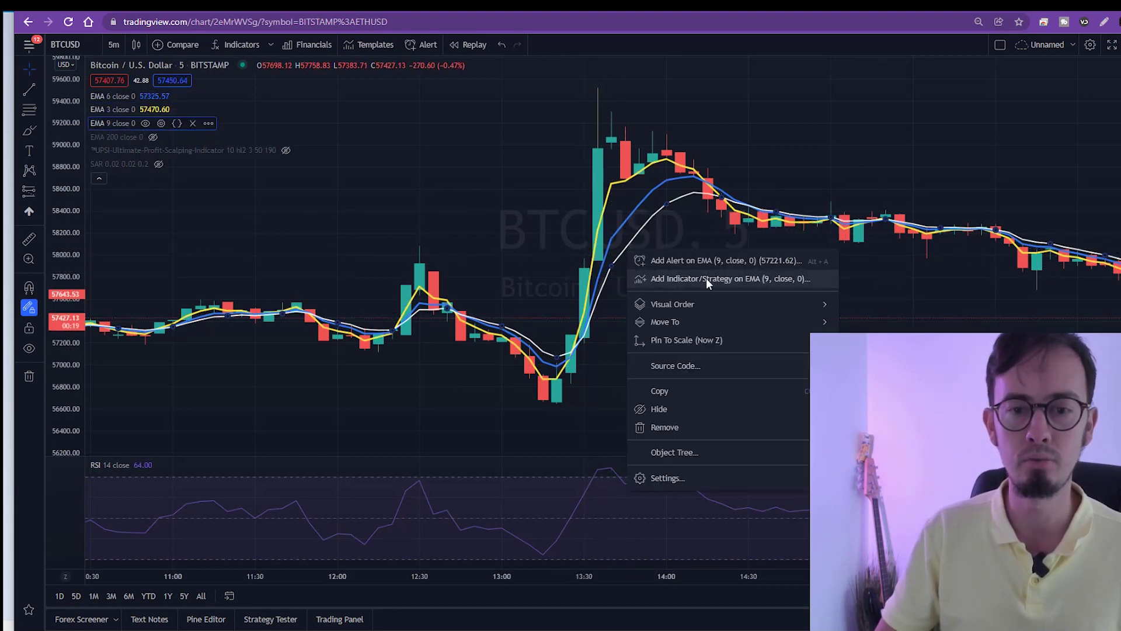
mouse_move(773, 302)
click(875, 307)
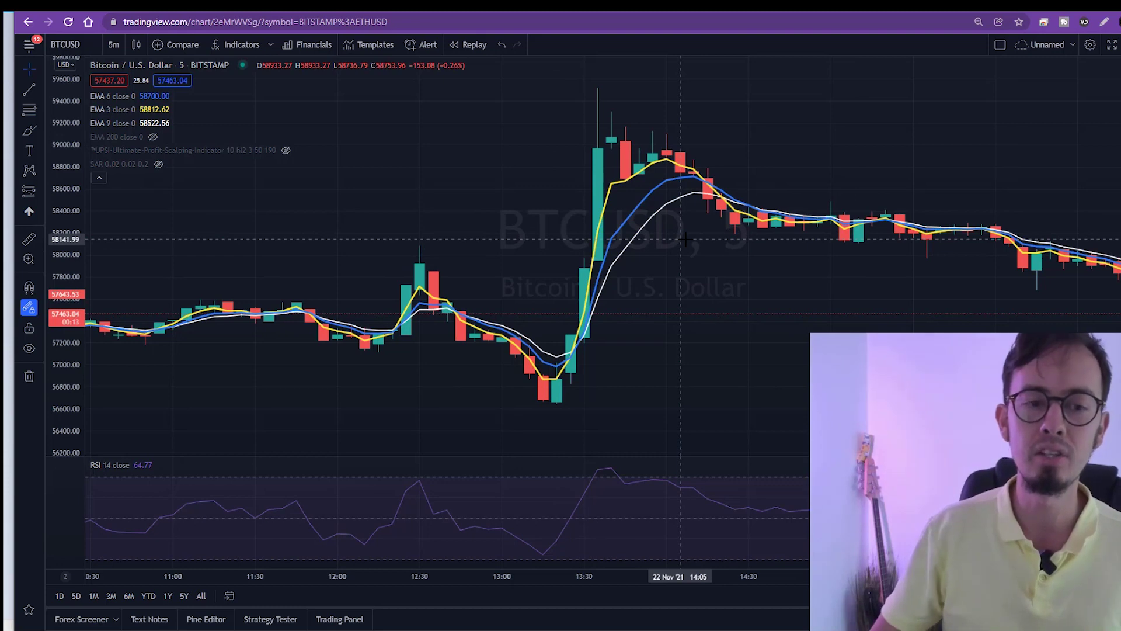
Step: Remove the RSI 14 indicator pane from below the price chart
scroll(625, 321, up, 2)
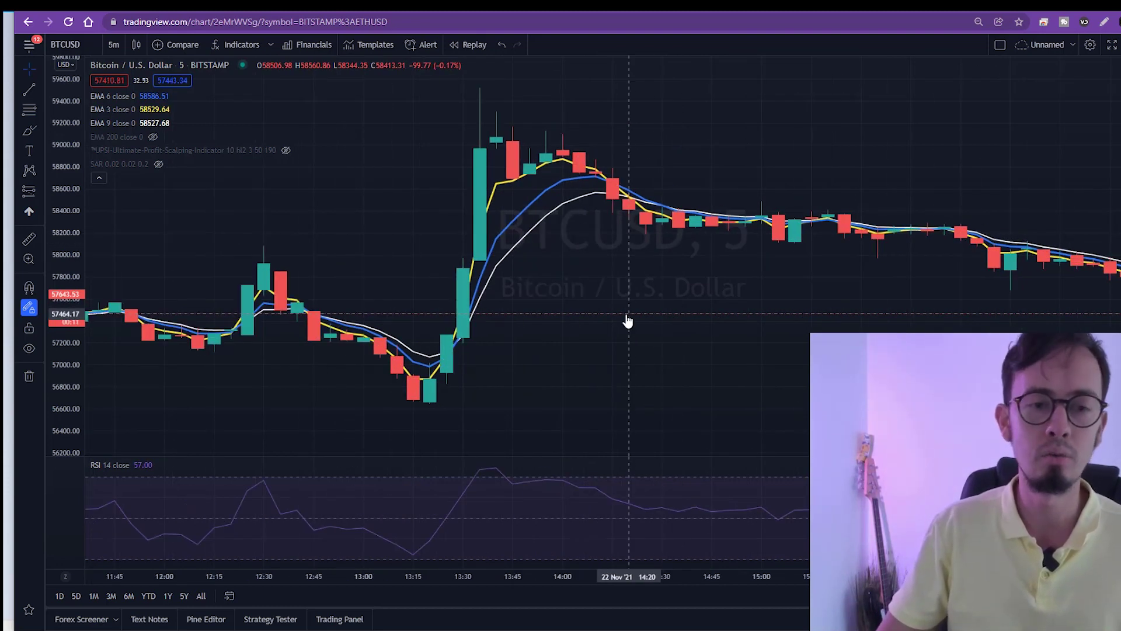
drag(560, 322, 480, 338)
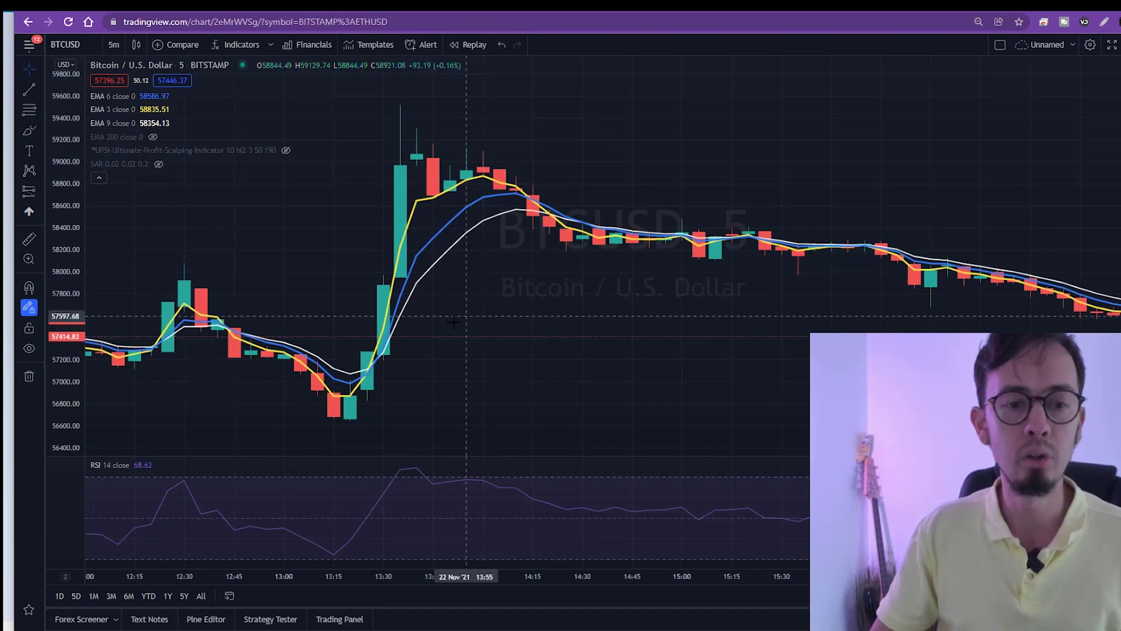
drag(496, 338, 622, 332)
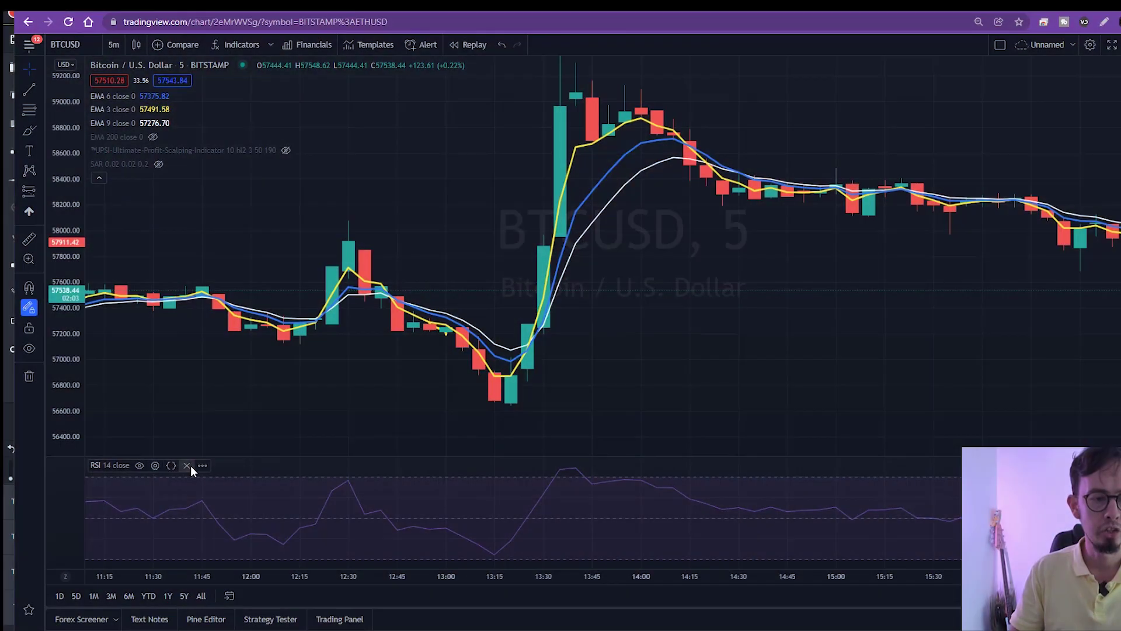
click(190, 465)
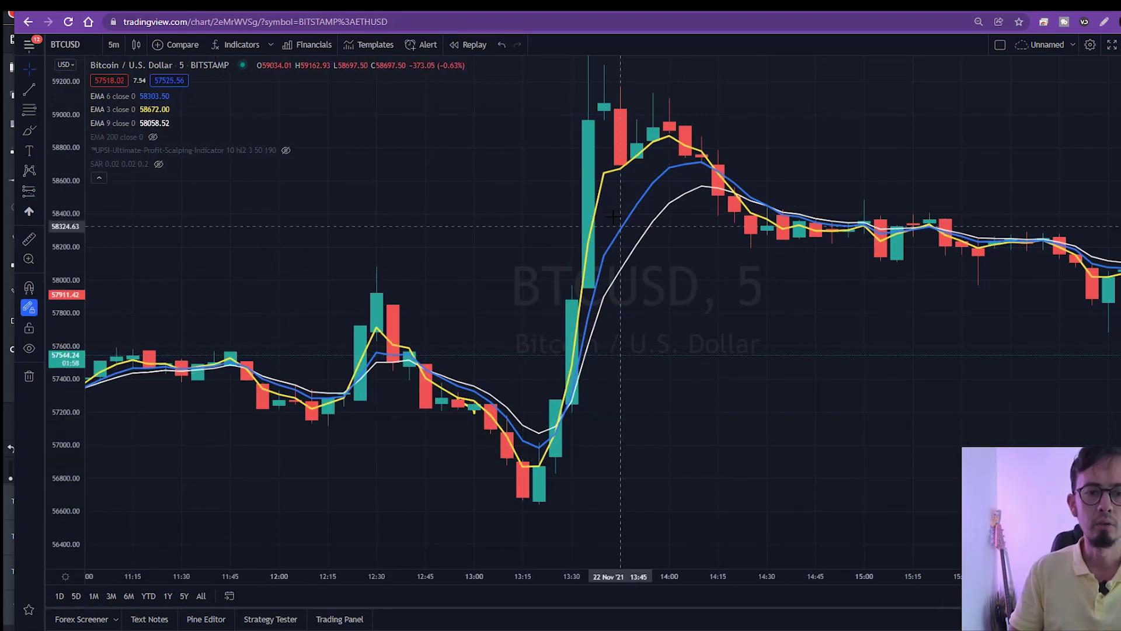
click(600, 186)
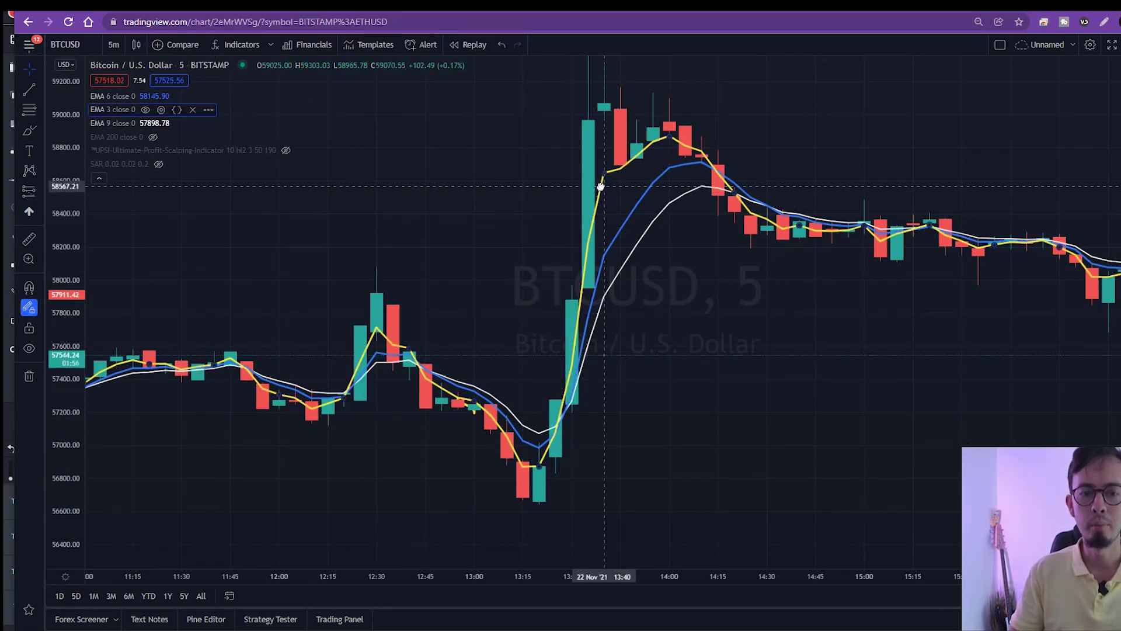
click(710, 551)
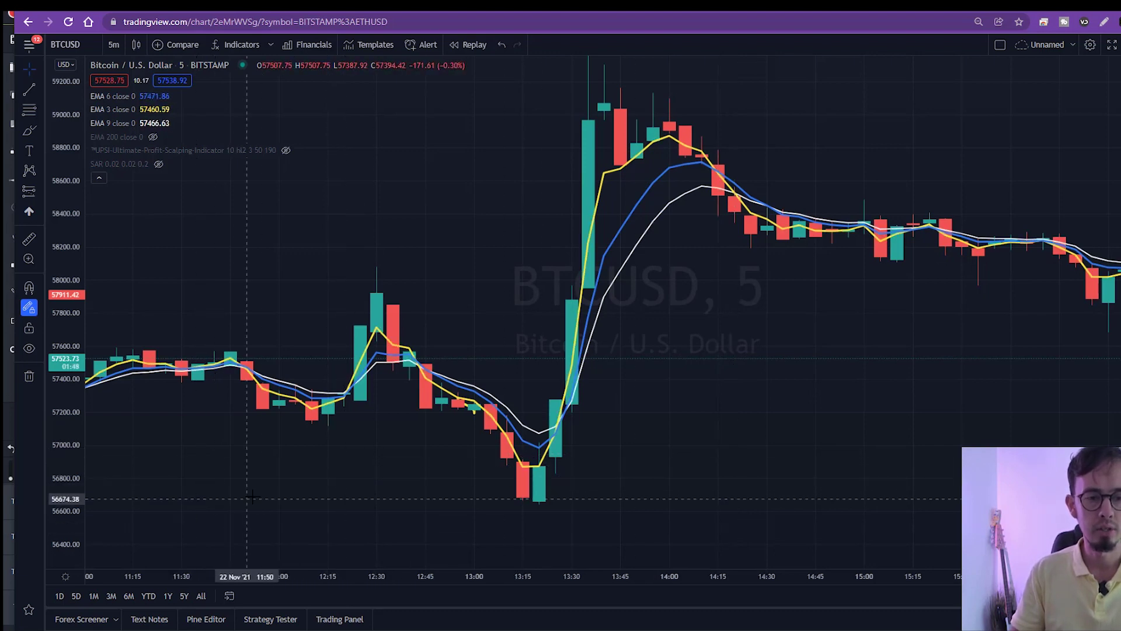
Step: Sketch a downward brush arrow beneath the falling candles from about 12:50 to 13:15
click(28, 130)
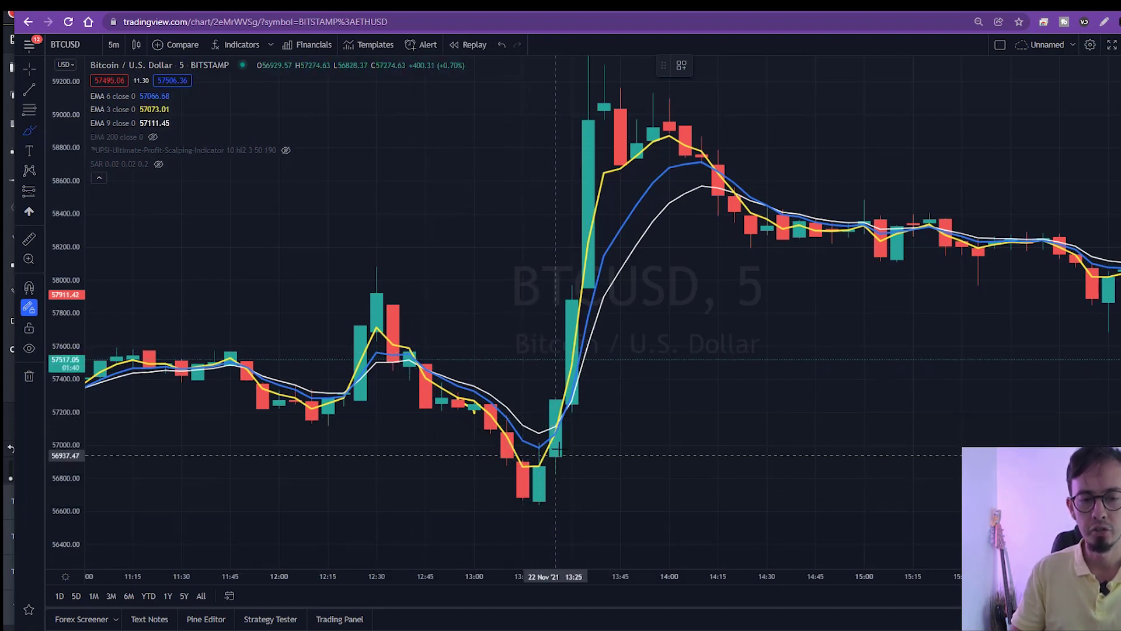
mouse_move(511, 339)
mouse_down()
mouse_move(450, 320)
mouse_move(561, 452)
mouse_move(543, 368)
mouse_up()
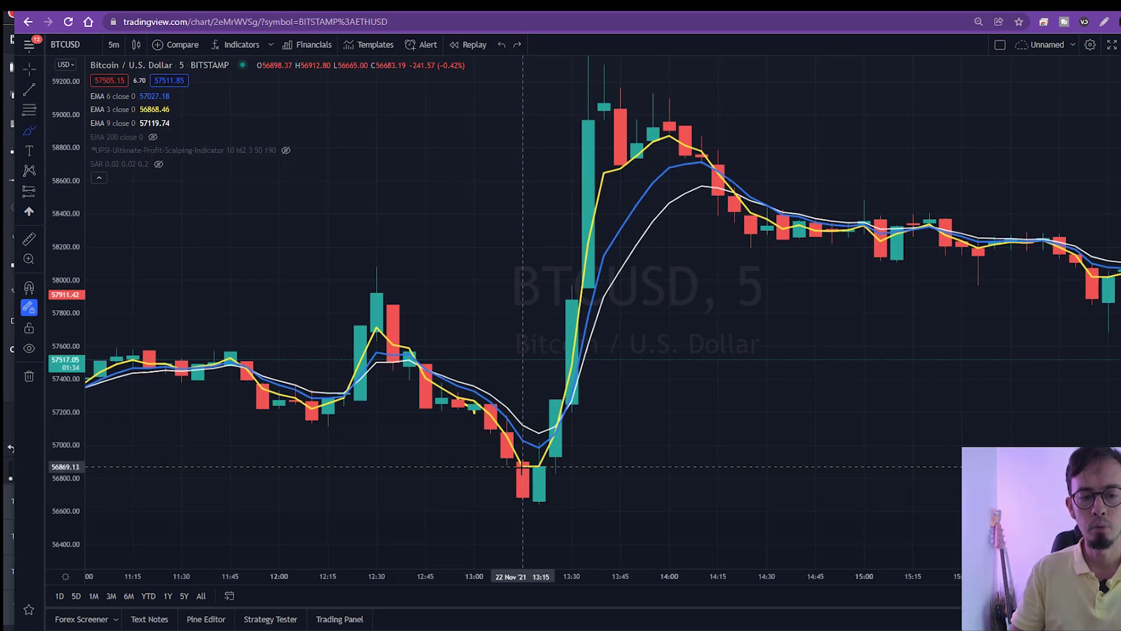
scroll(543, 456, up, 3)
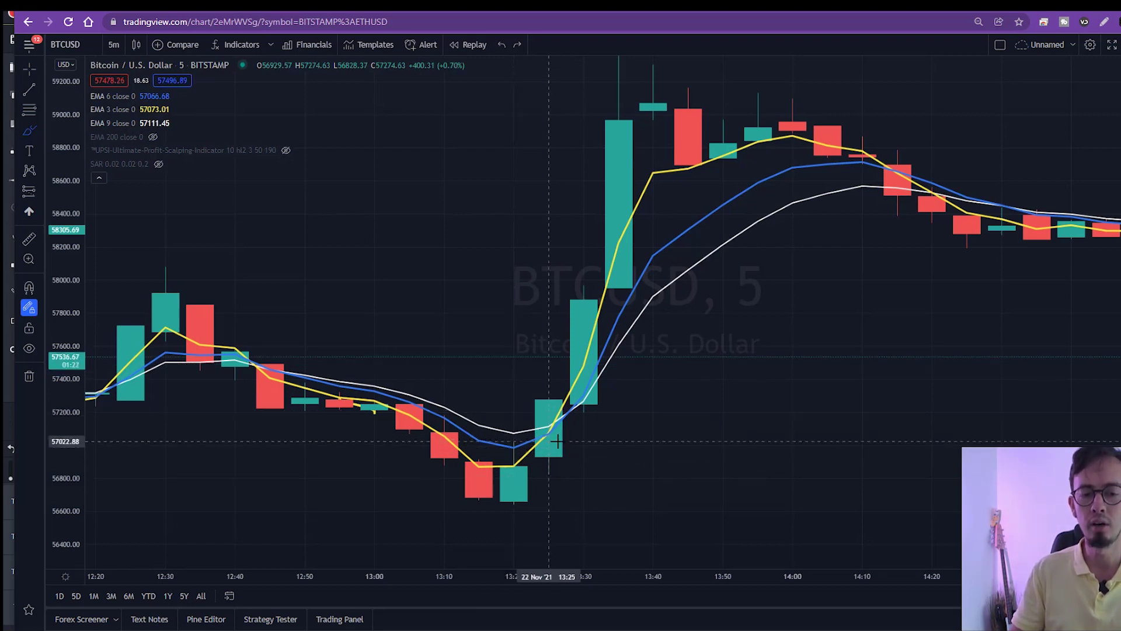
scroll(546, 425, down, 2)
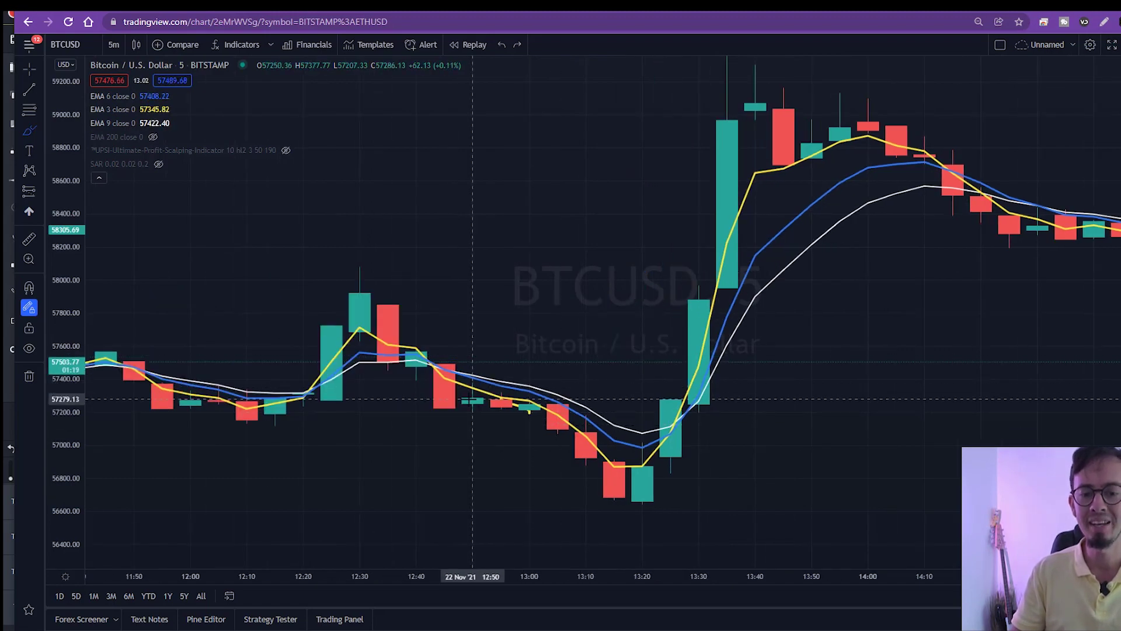
drag(475, 435, 586, 506)
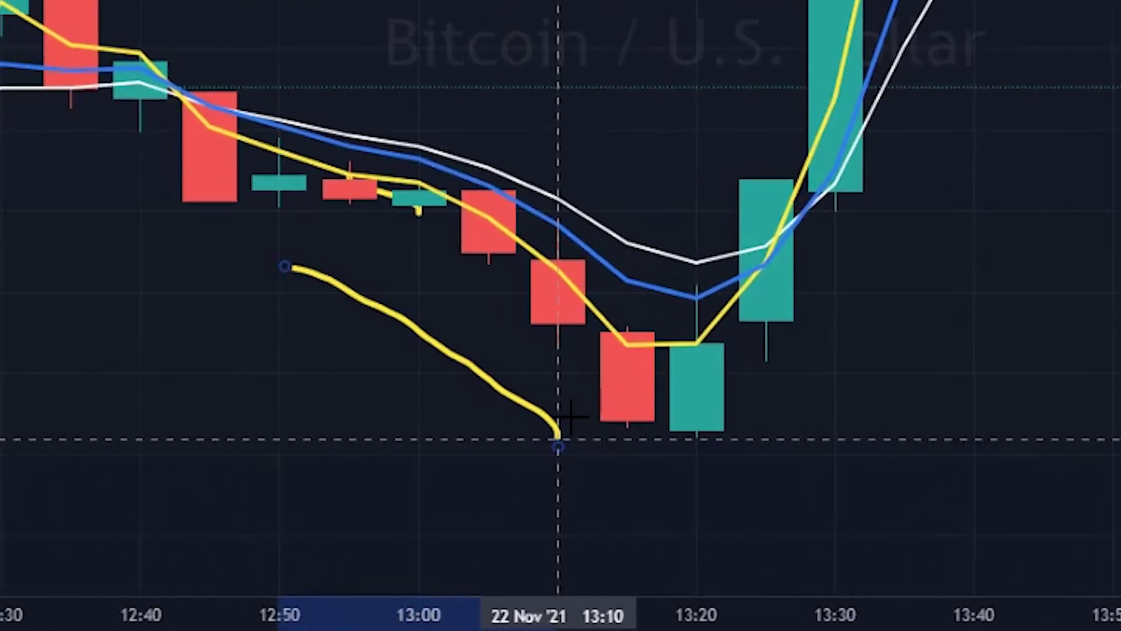
mouse_move(556, 395)
mouse_down()
mouse_move(589, 498)
mouse_move(493, 483)
mouse_up()
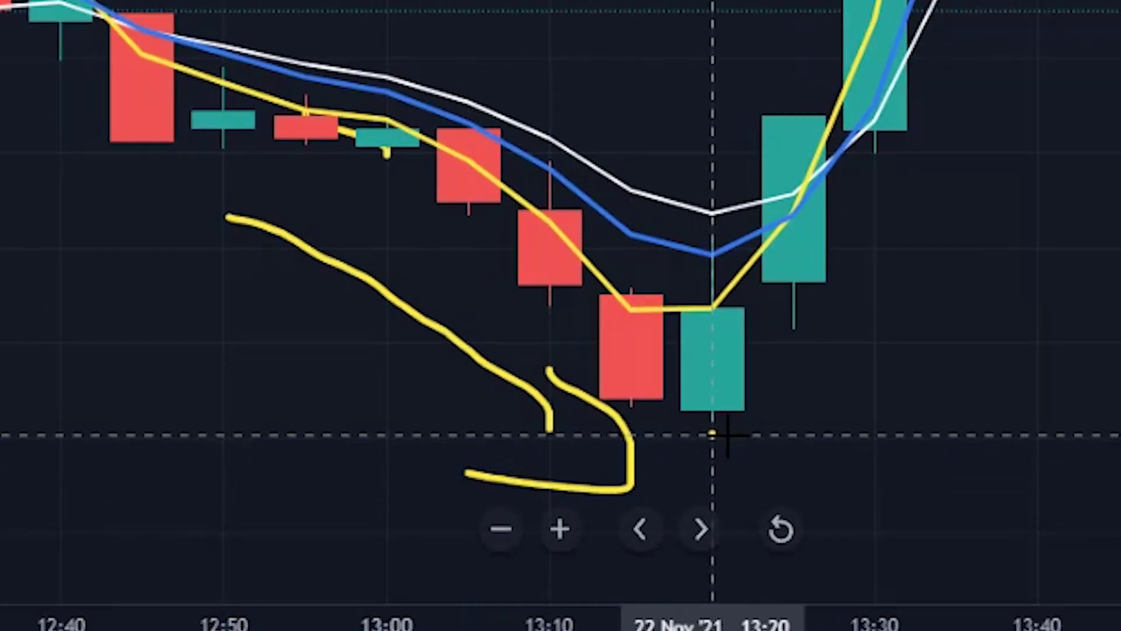
Step: Brush marks around the 13:20 turning point and EMA crossover, and sketch a rising arrow beneath the rally toward 14:05
mouse_move(712, 433)
mouse_down()
mouse_move(791, 420)
mouse_move(794, 402)
mouse_up()
drag(759, 170, 795, 166)
mouse_move(970, 296)
mouse_down()
mouse_move(1120, 90)
mouse_move(1120, 9)
mouse_up()
mouse_move(1049, 97)
mouse_down()
mouse_move(1120, 0)
mouse_move(1120, 26)
mouse_up()
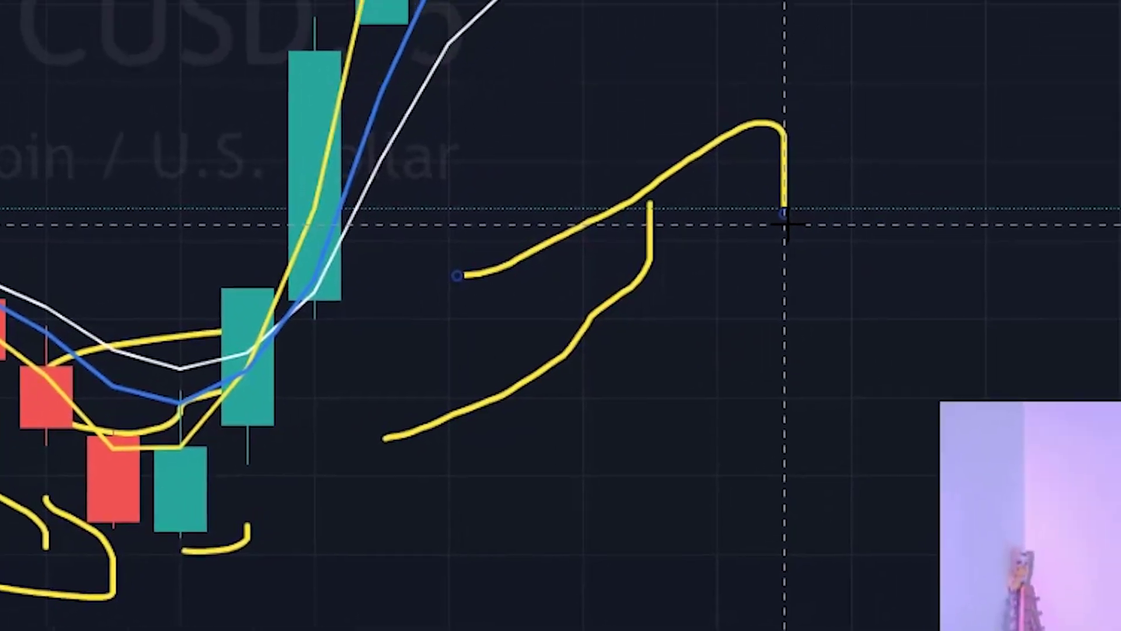
Step: Undo the freehand arrows and crossover marks drawn below the price candles
key(ctrl+z)
key(ctrl+z)
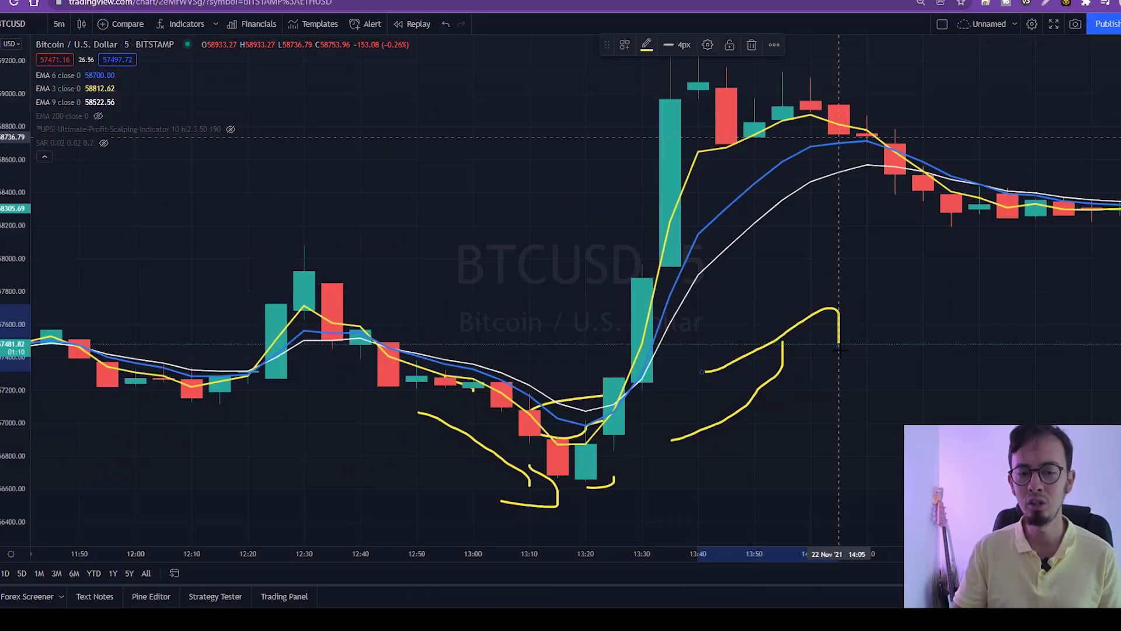
key(ctrl+z)
key(ctrl+z)
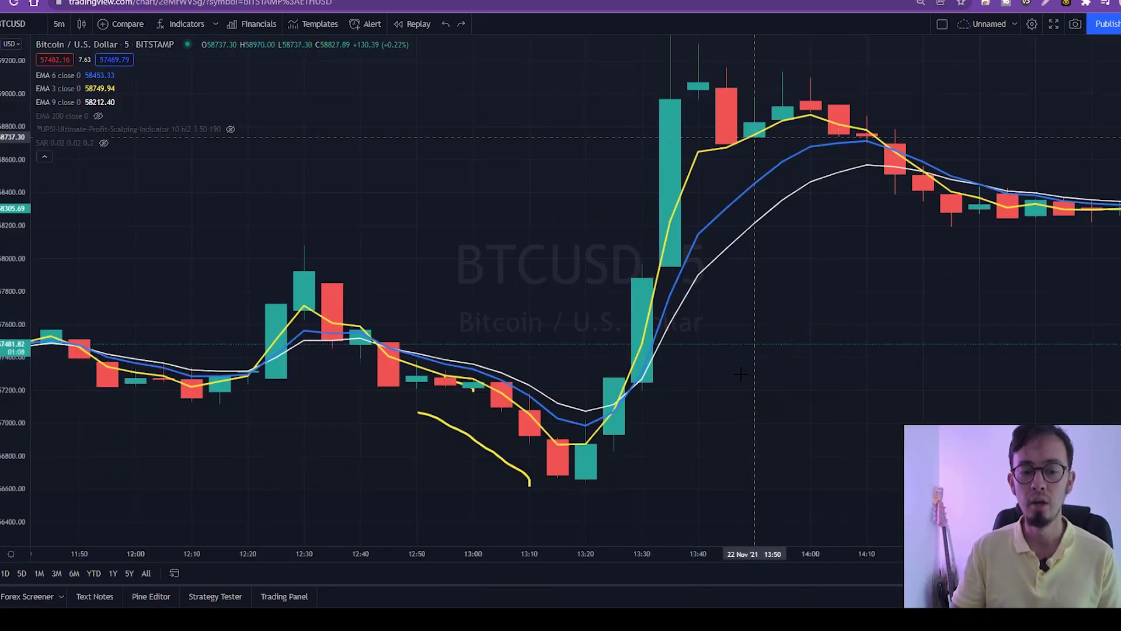
scroll(624, 350, down, 2)
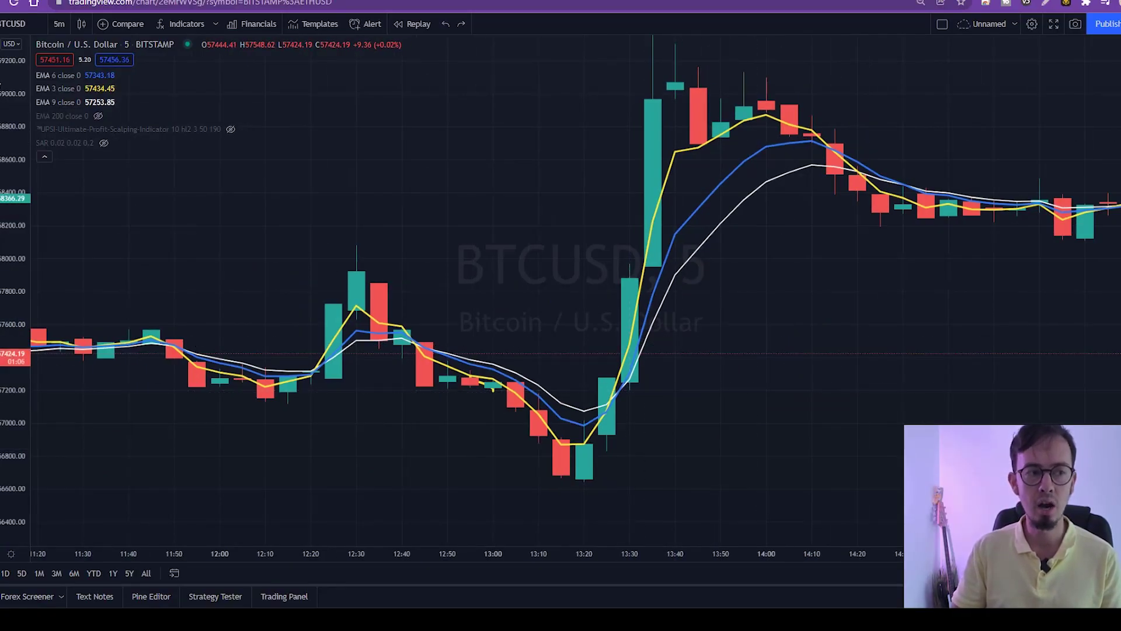
scroll(251, 161, down, 2)
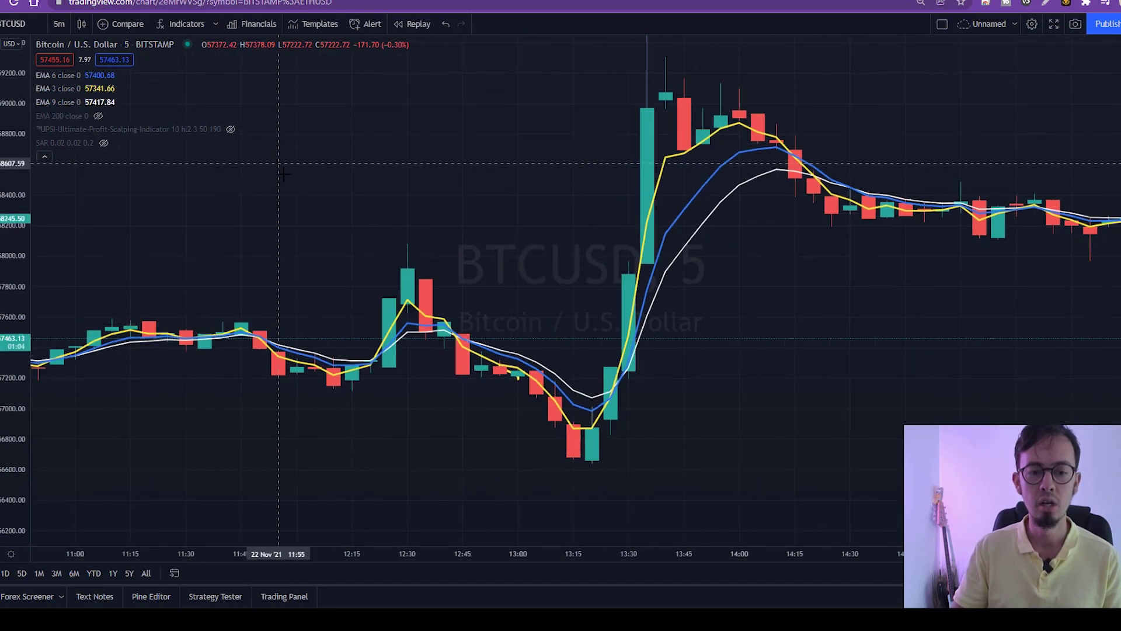
Step: Place a long position at the 13:30 candle with its target at 866.20 (1.51%) and stop at 427.57 (0.75%)
scroll(111, 224, up, 2)
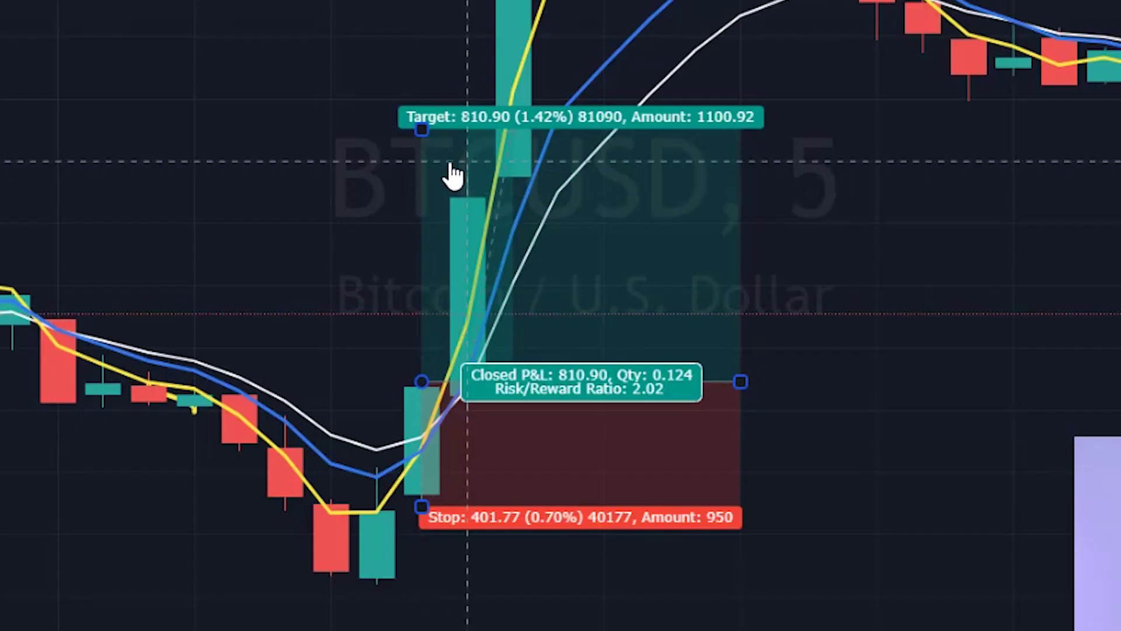
drag(457, 170, 499, 141)
drag(500, 140, 500, 160)
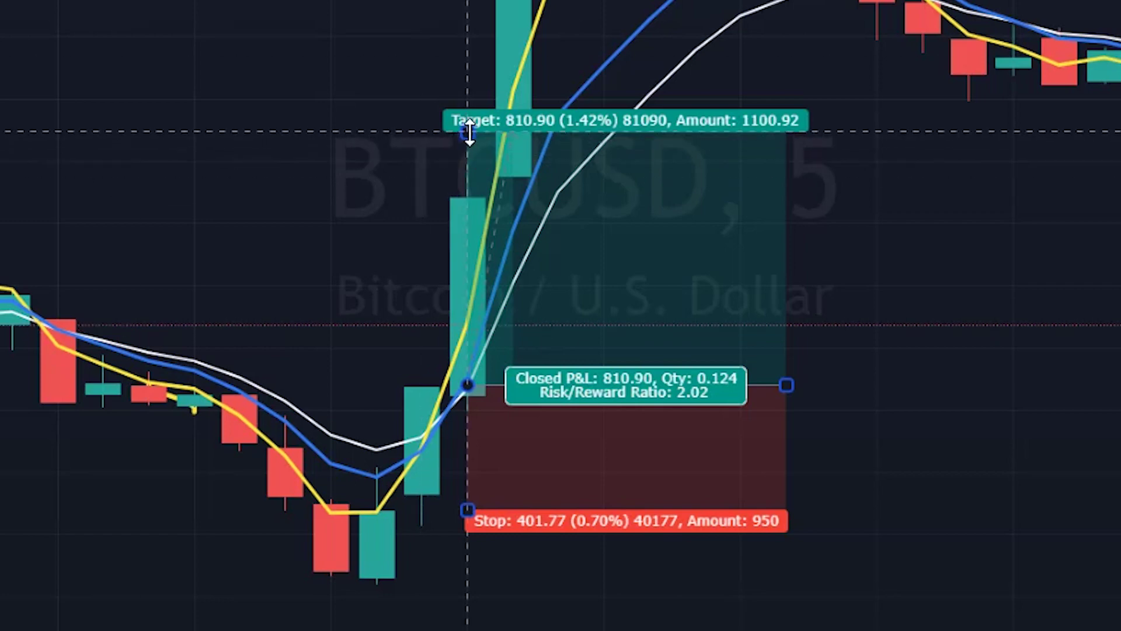
mouse_move(467, 129)
mouse_down()
mouse_move(461, 103)
mouse_move(463, 116)
mouse_up()
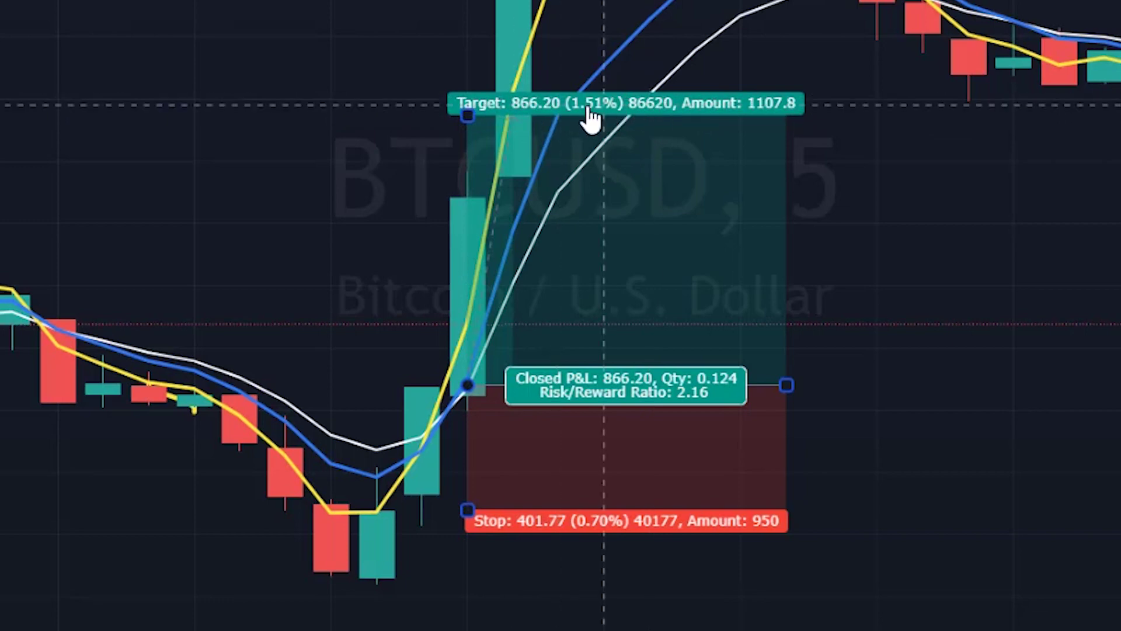
drag(467, 510, 467, 519)
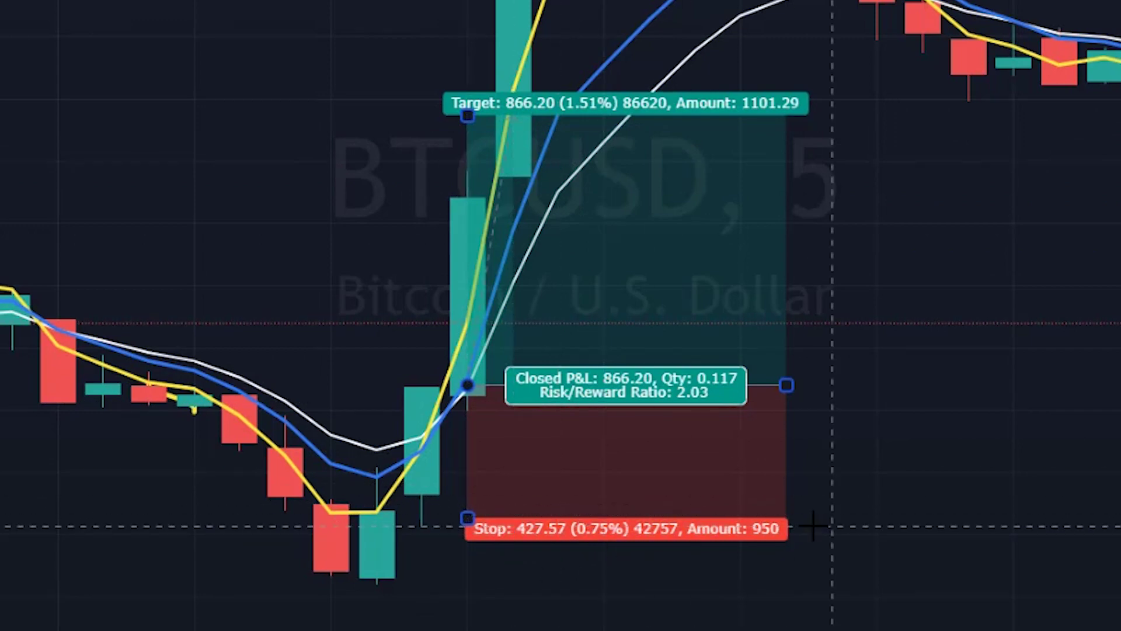
Step: Sketch brush strokes rising from the 13:25 candle across the long position, and undo them
scroll(777, 525, left, 3)
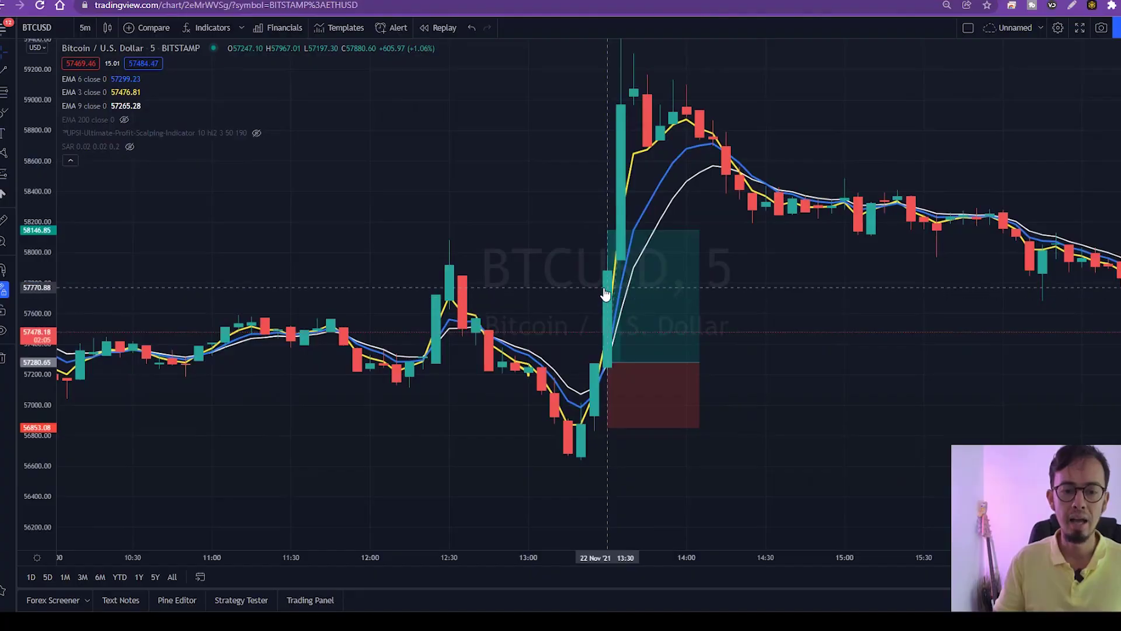
scroll(926, 333, down, 2)
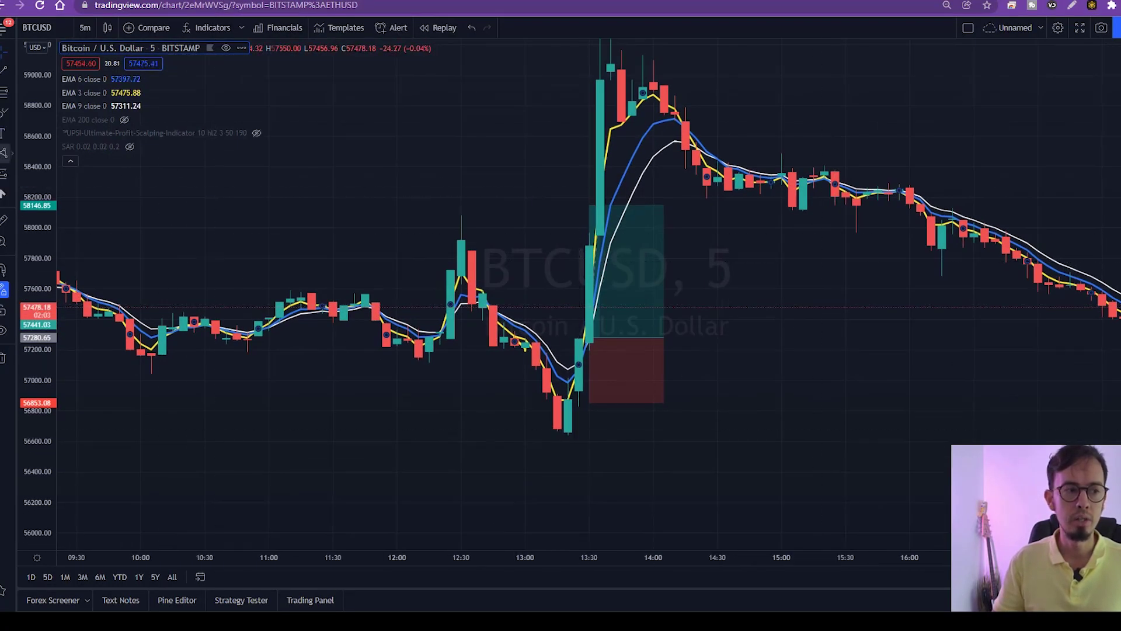
click(3, 112)
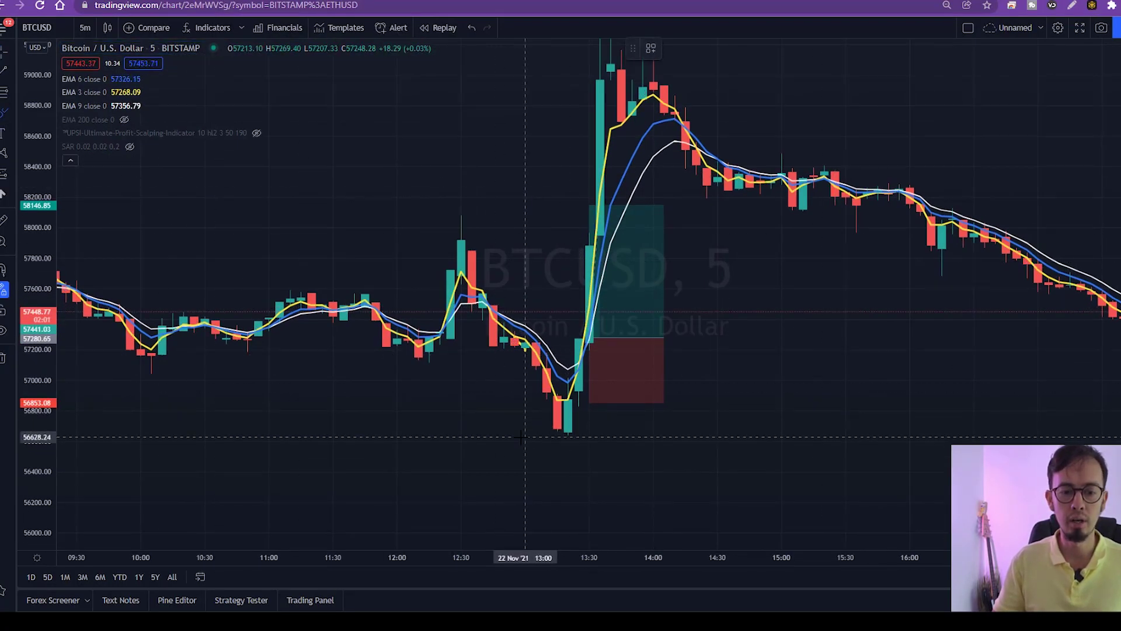
mouse_move(578, 417)
mouse_down()
mouse_move(558, 453)
mouse_move(599, 429)
mouse_move(560, 433)
mouse_move(706, 308)
mouse_up()
key(ctrl+z)
key(ctrl+z)
mouse_move(578, 403)
mouse_down()
mouse_move(620, 431)
mouse_move(696, 322)
mouse_up()
key(ctrl+z)
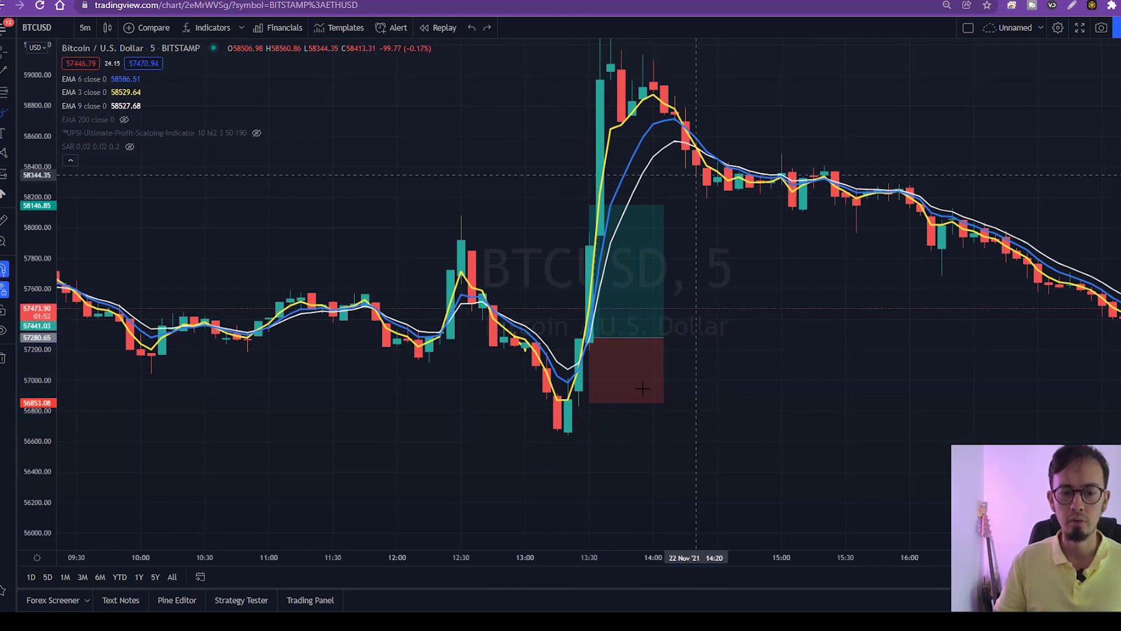
Step: Brush a line and circle at the 13:20 swing low with a falling arrow beside it, and undo the strokes
mouse_move(528, 435)
mouse_down()
mouse_move(609, 431)
mouse_move(613, 501)
mouse_move(652, 529)
mouse_move(635, 484)
mouse_move(631, 520)
mouse_up()
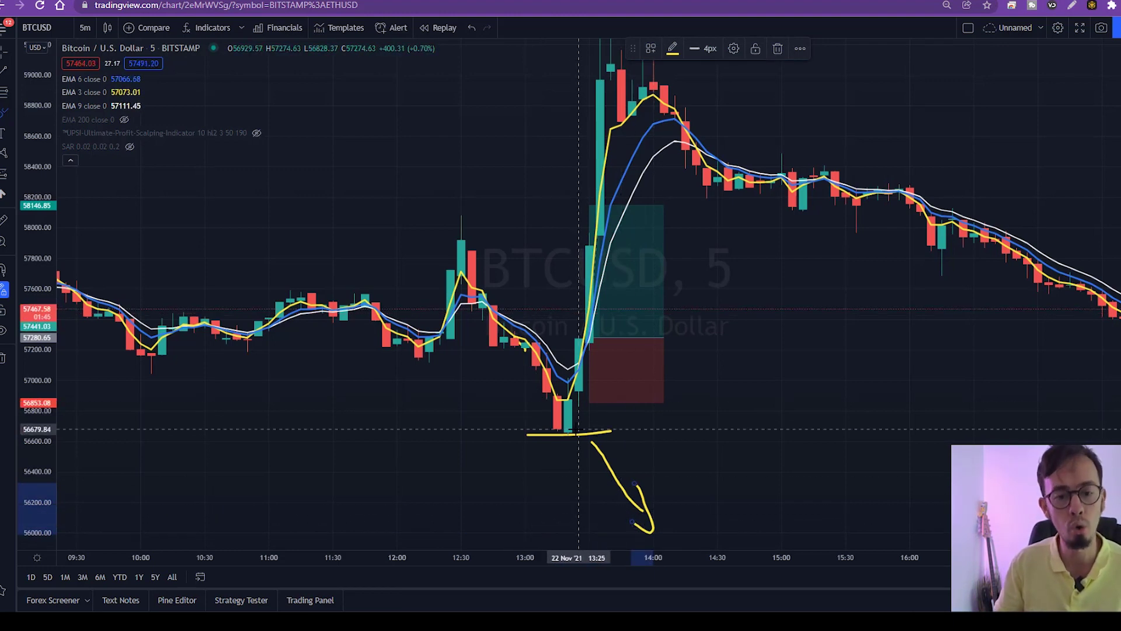
mouse_move(575, 431)
mouse_down()
mouse_move(552, 425)
mouse_move(561, 445)
mouse_move(574, 426)
mouse_up()
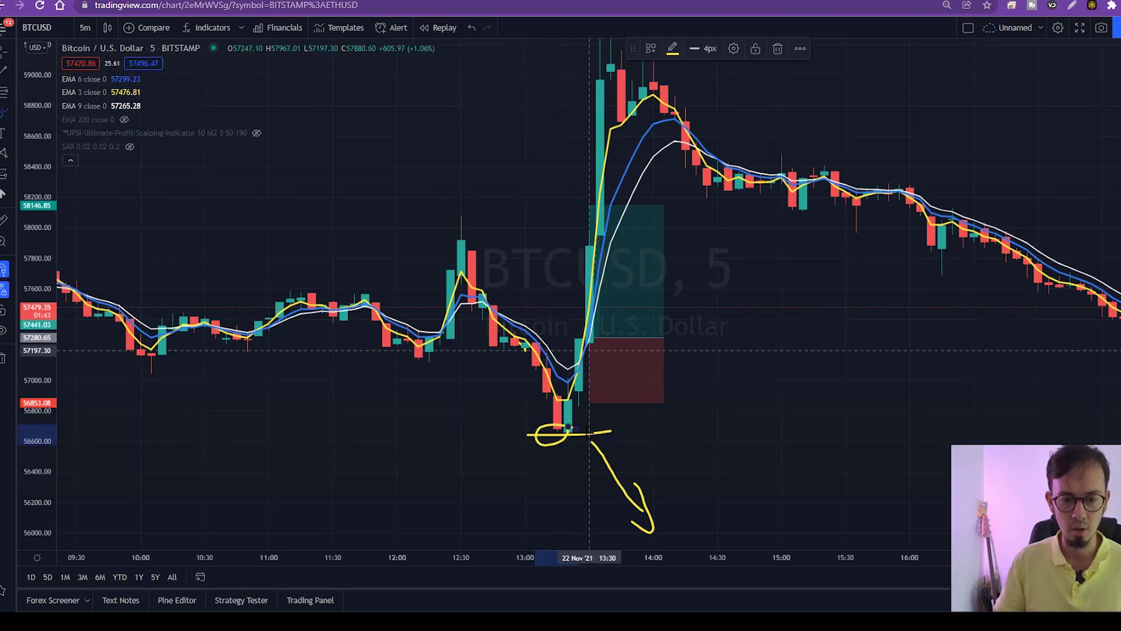
key(ctrl+z)
key(ctrl+z)
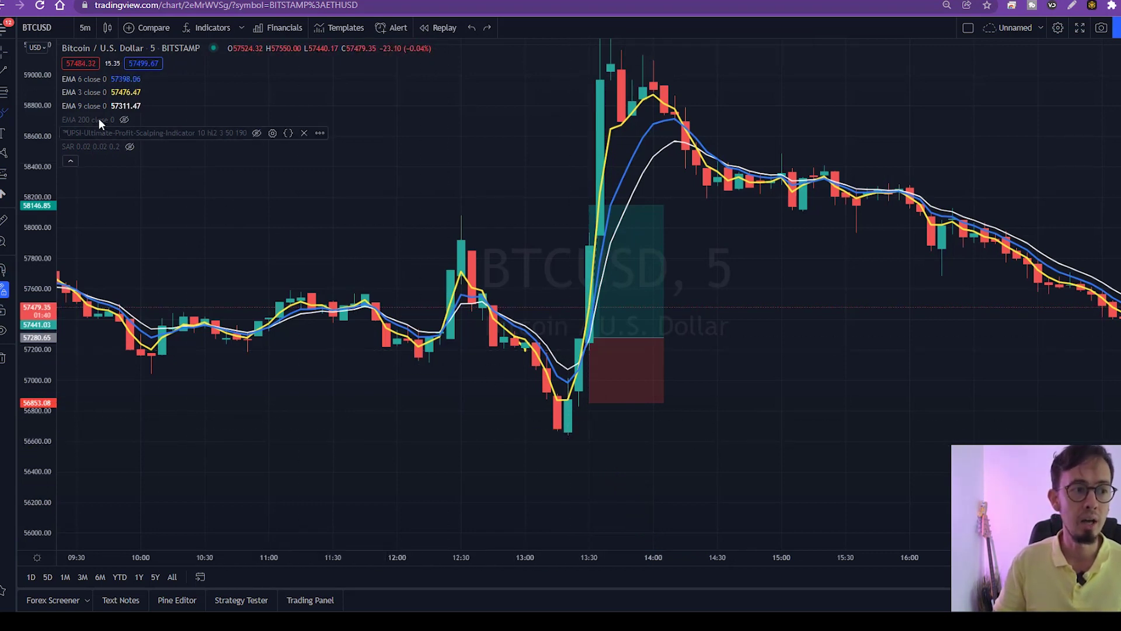
Step: Lower the long position's stop below the swing low to 663.47 (1.16%) and raise its target to 1326.94 (2.32%)
click(605, 364)
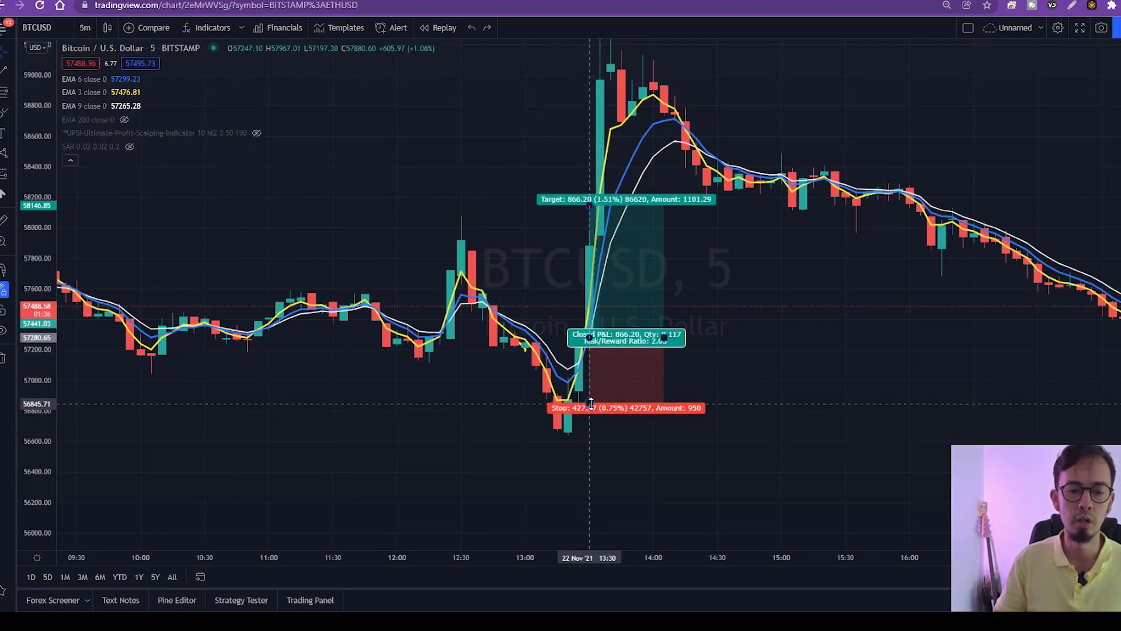
drag(589, 401, 588, 437)
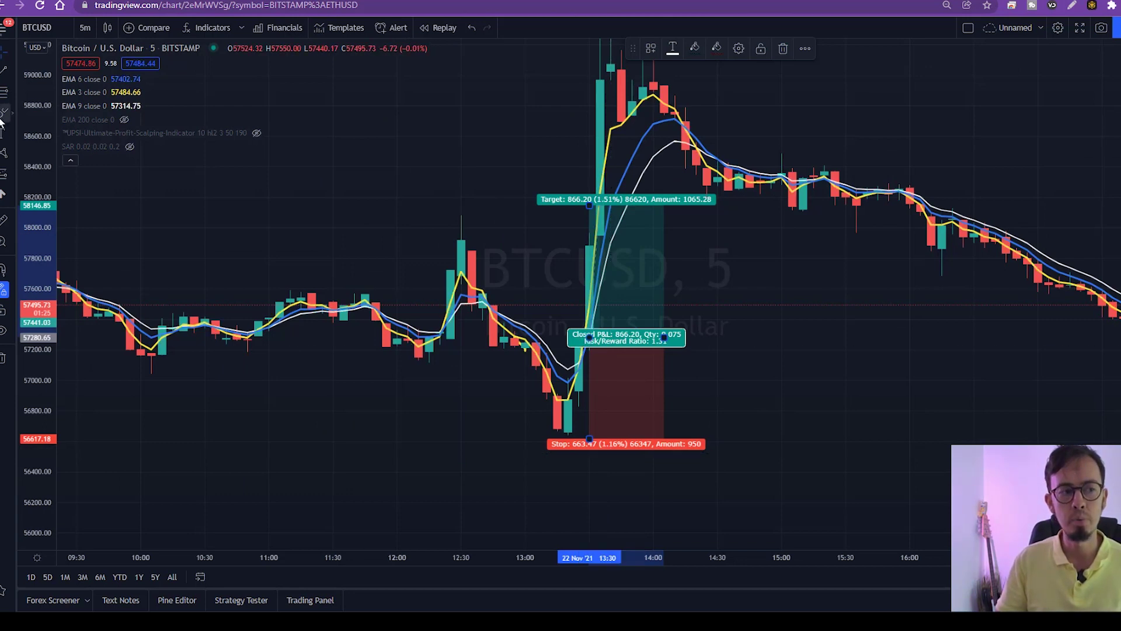
drag(602, 424, 571, 437)
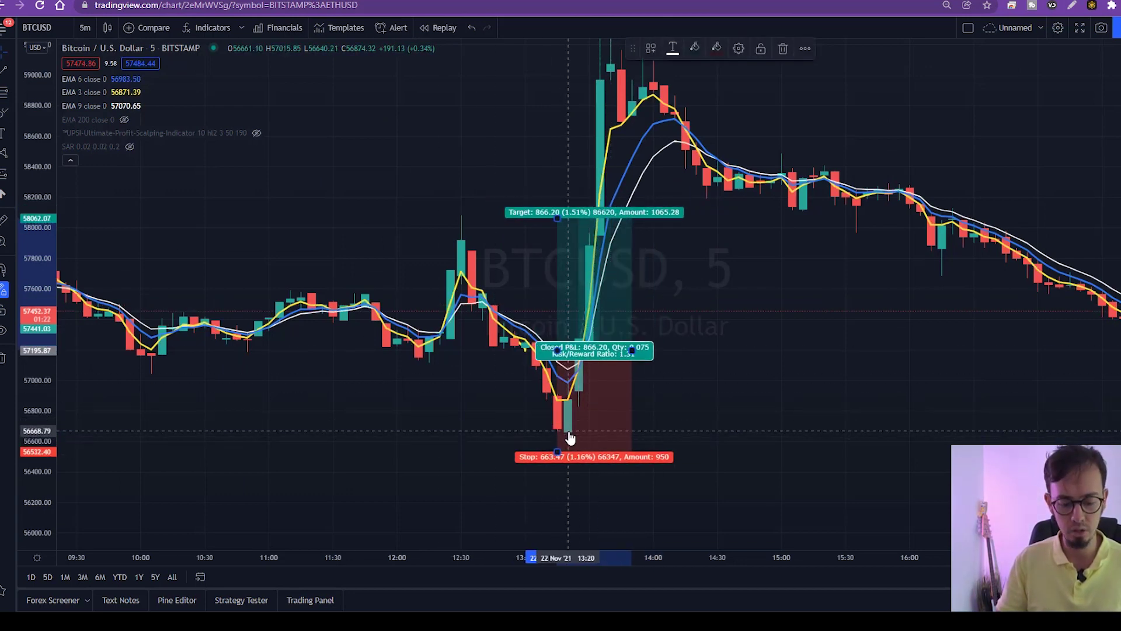
key(ctrl+z)
click(5, 113)
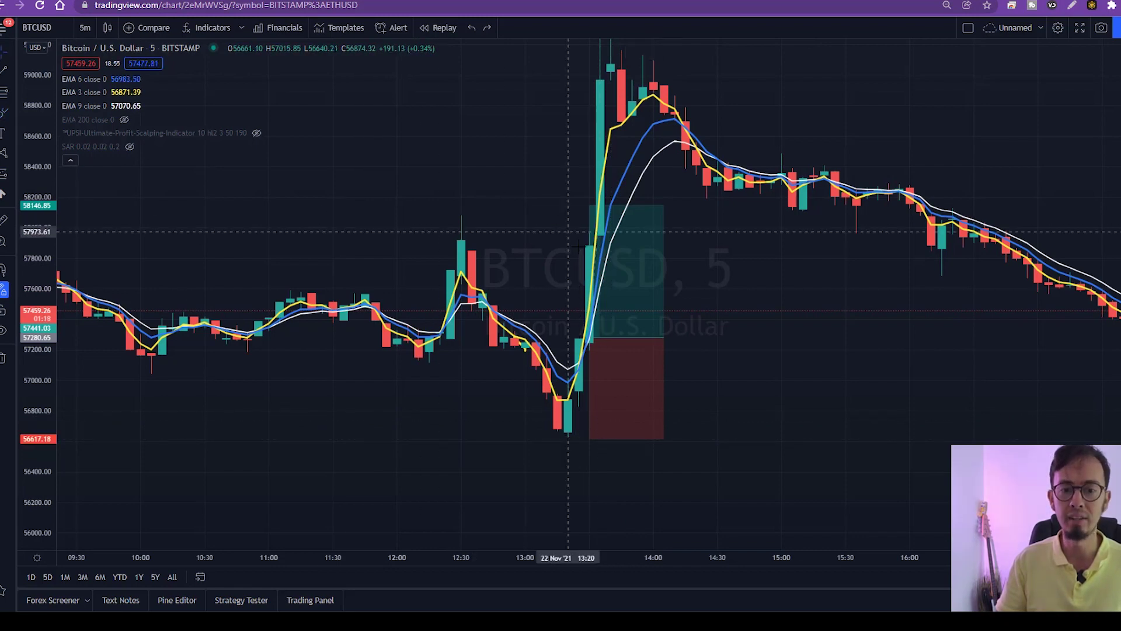
click(613, 300)
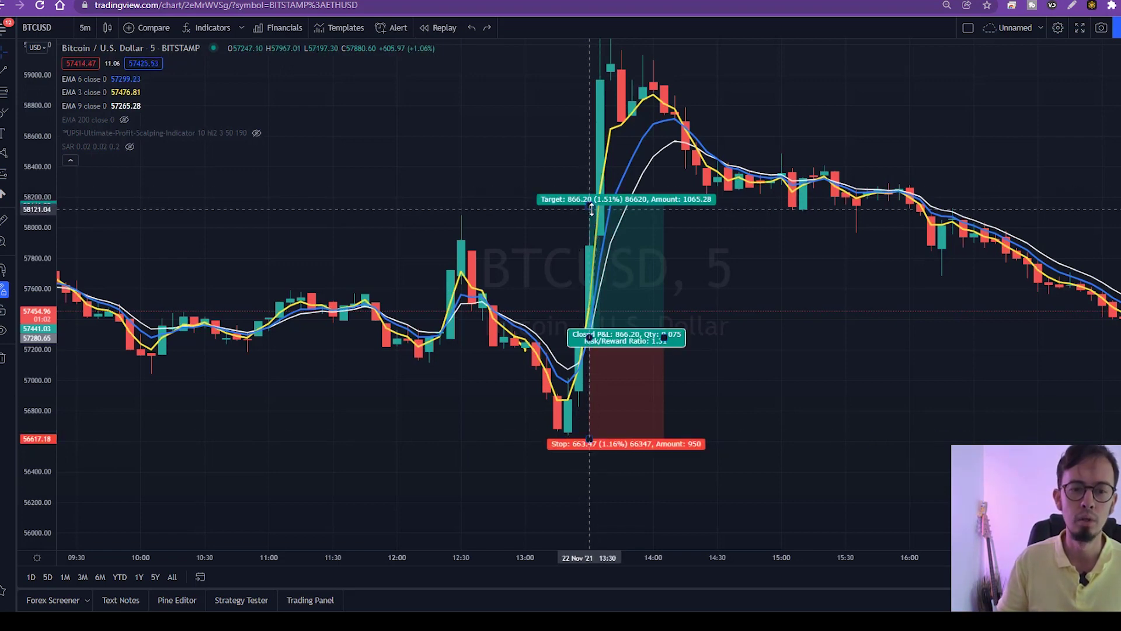
drag(592, 207, 593, 135)
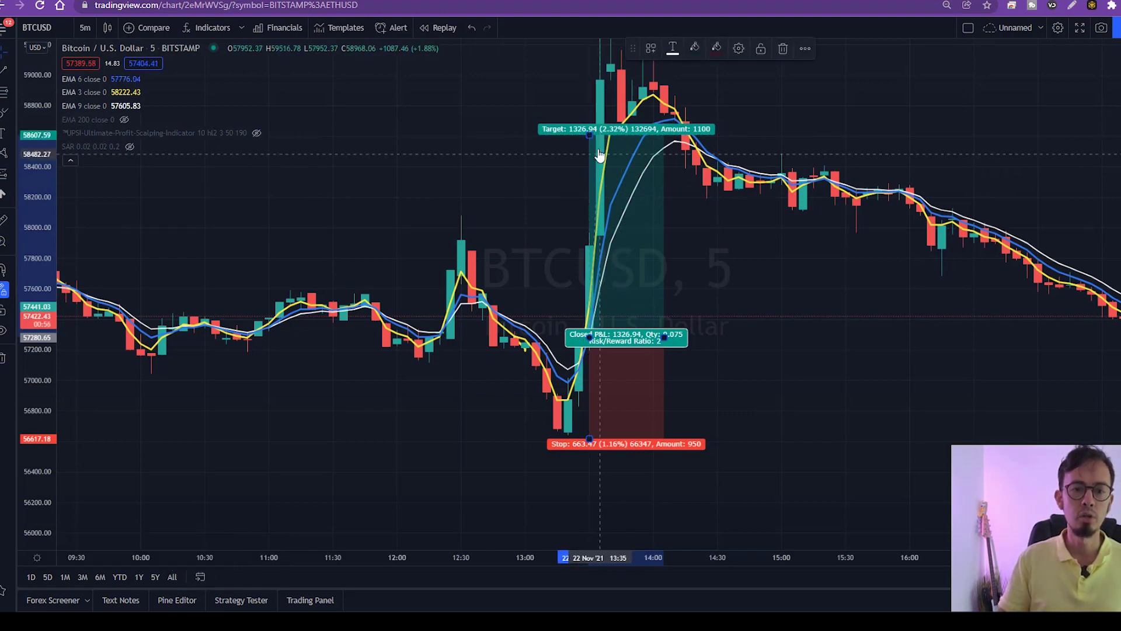
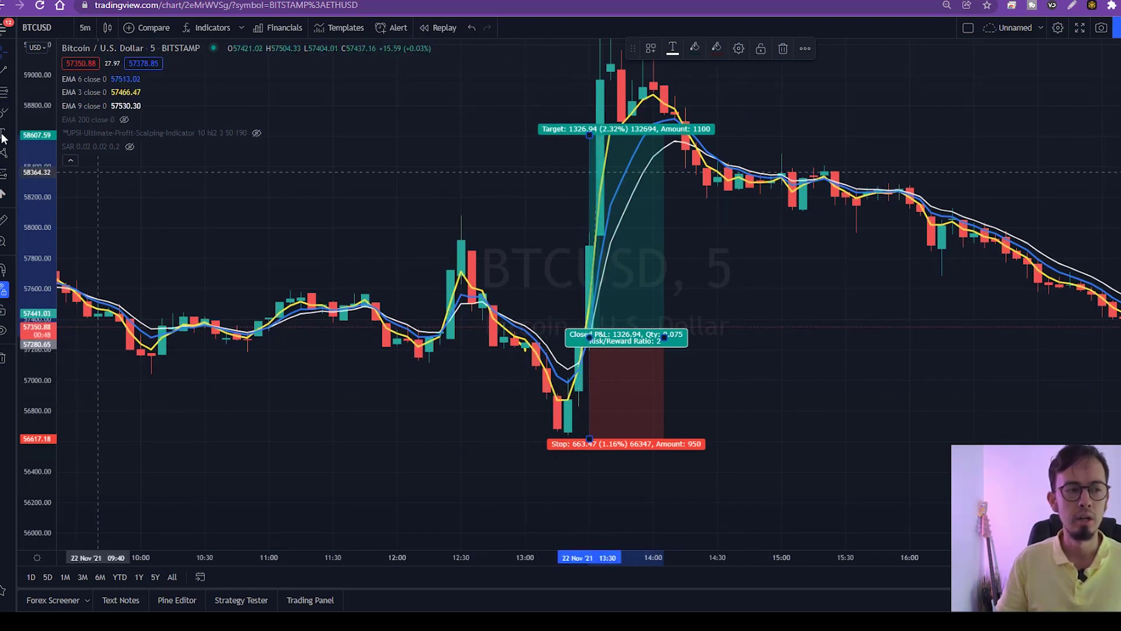
Step: Circle the EMA crossover at the 13:25 candle with the brush, and undo the circle
click(189, 228)
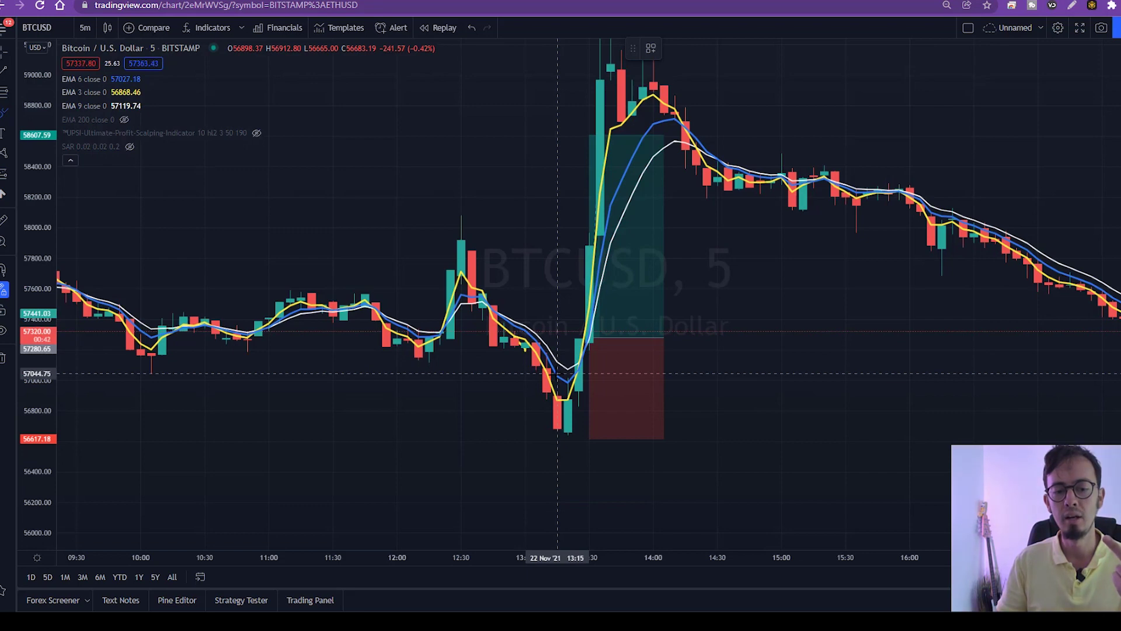
mouse_move(591, 340)
mouse_down()
mouse_move(563, 365)
mouse_move(579, 336)
mouse_up()
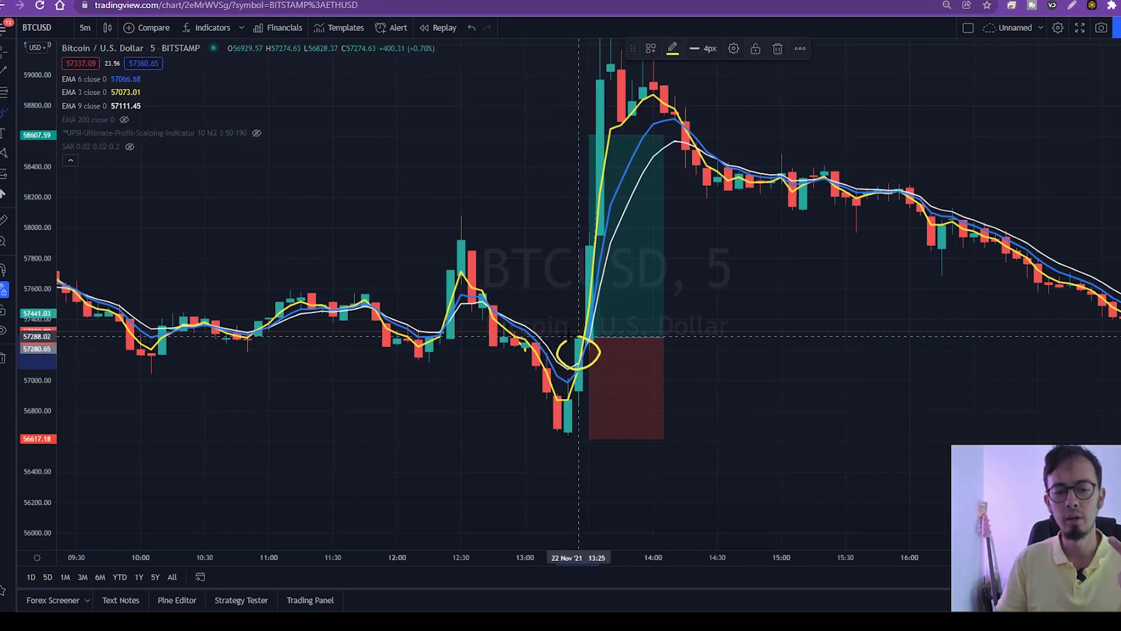
key(ctrl+z)
scroll(595, 341, up, 2)
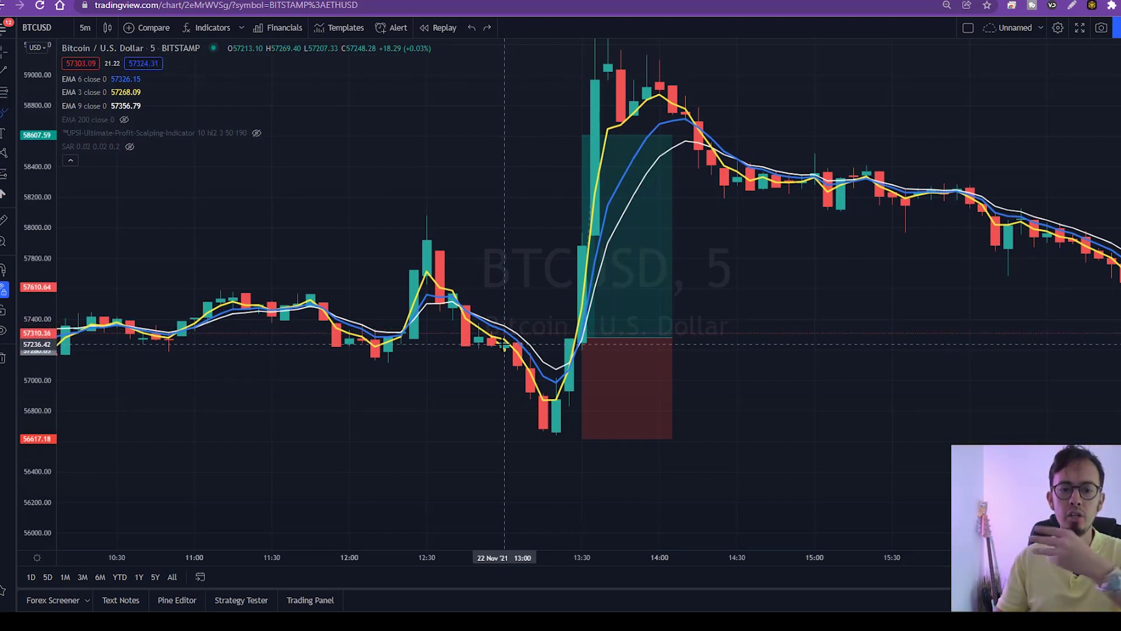
scroll(543, 347, up, 2)
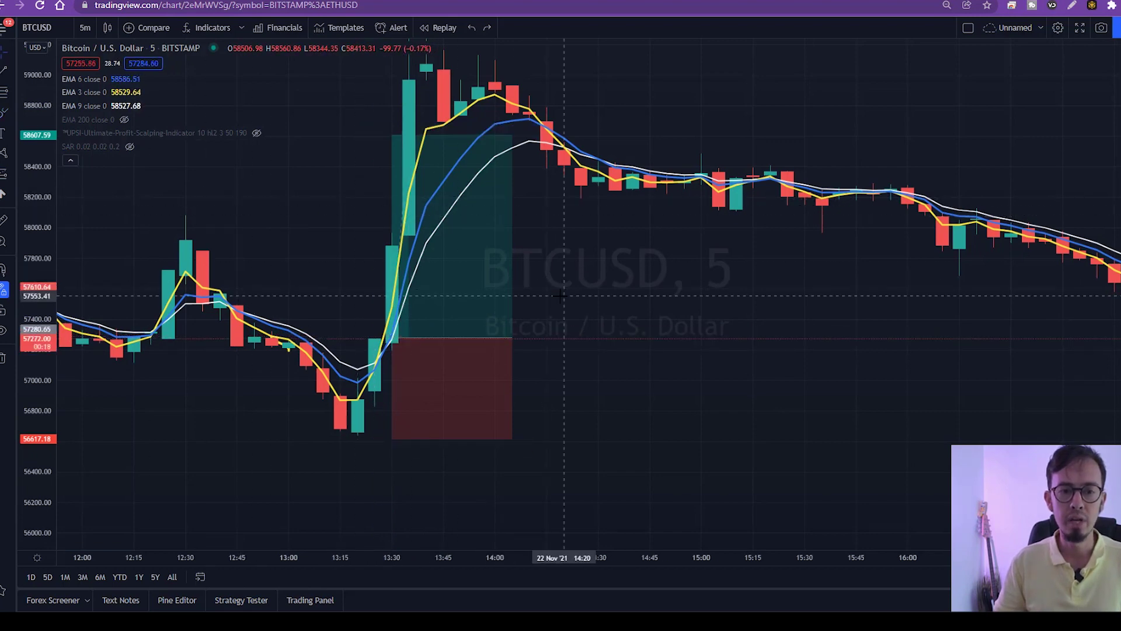
Step: Sketch a rising brush stroke along the rally that starts at the 13:25 candle, and undo it
drag(559, 299, 493, 299)
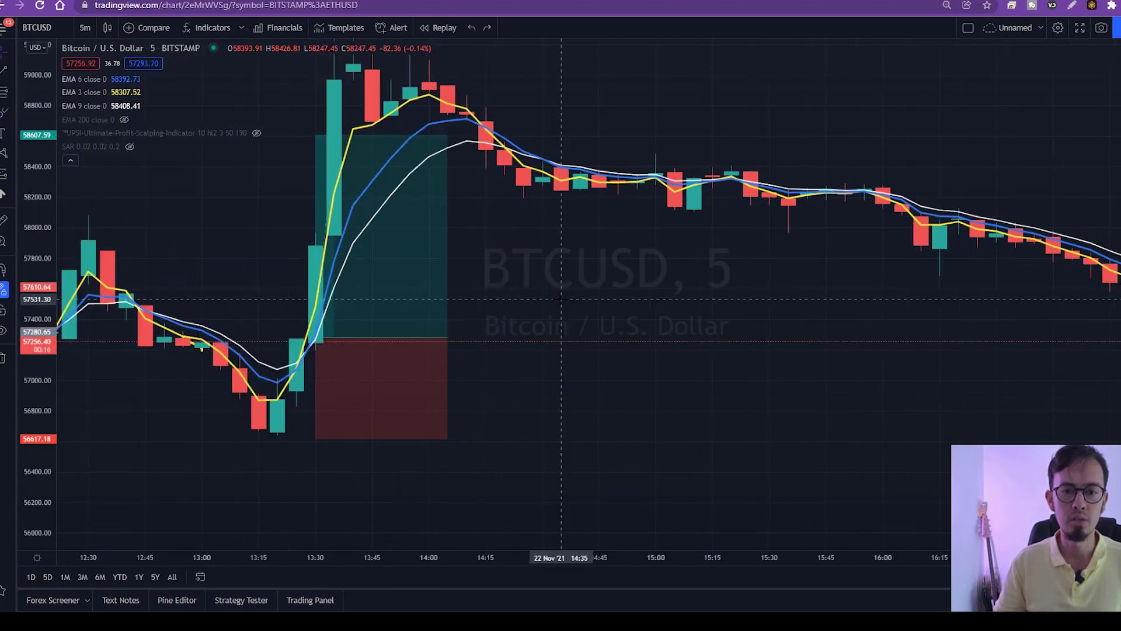
drag(567, 295, 572, 350)
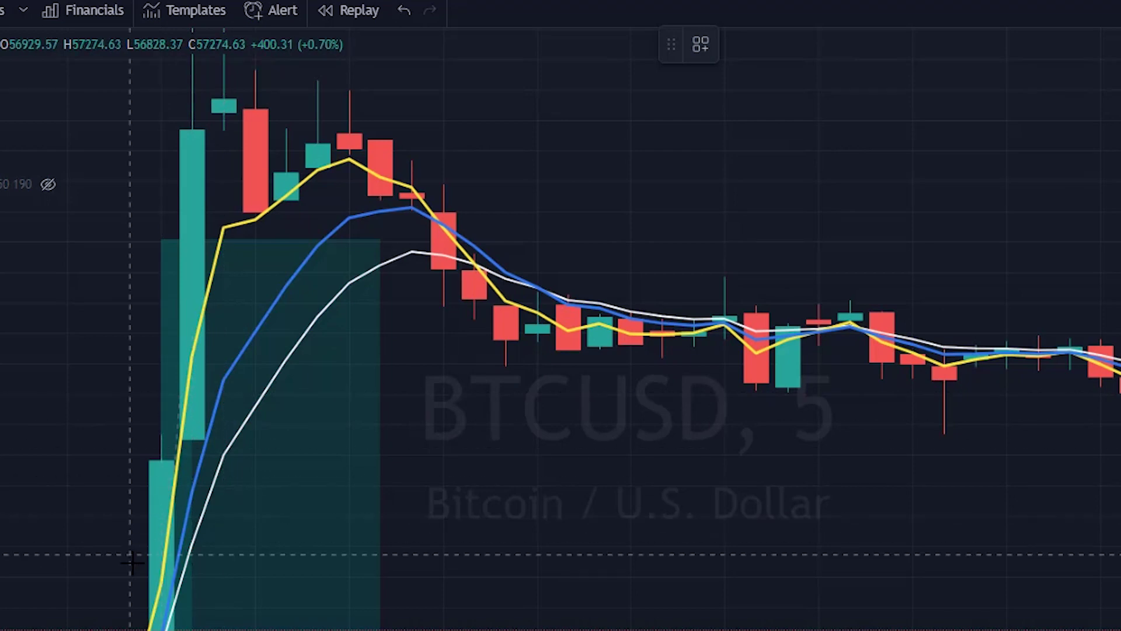
mouse_move(99, 569)
mouse_down()
mouse_move(315, 139)
mouse_move(350, 110)
mouse_up()
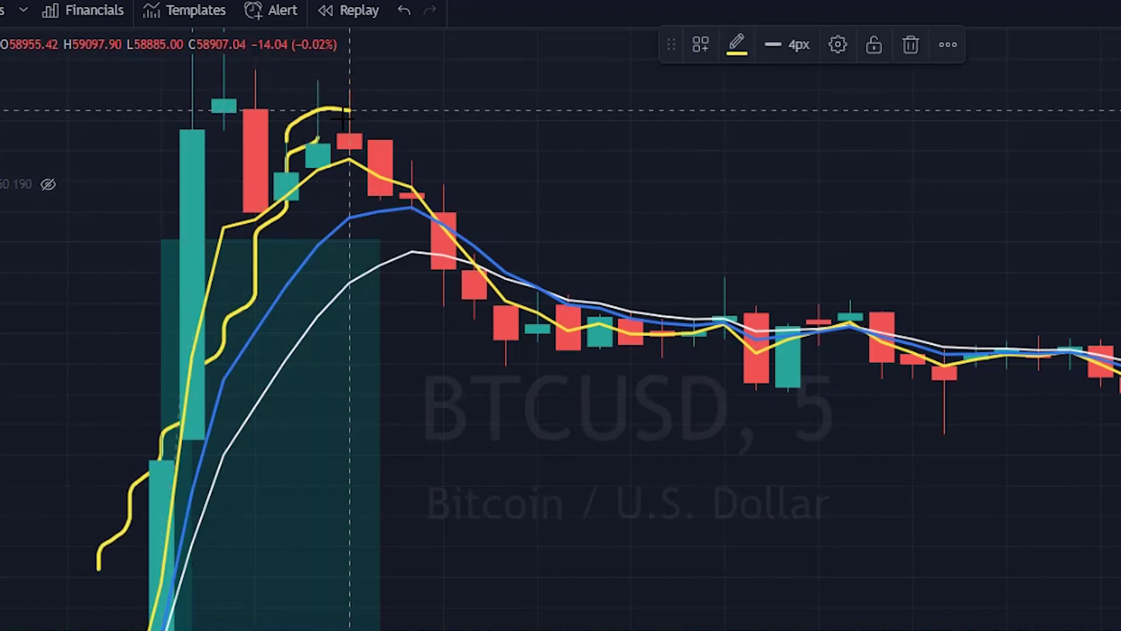
key(ctrl+z)
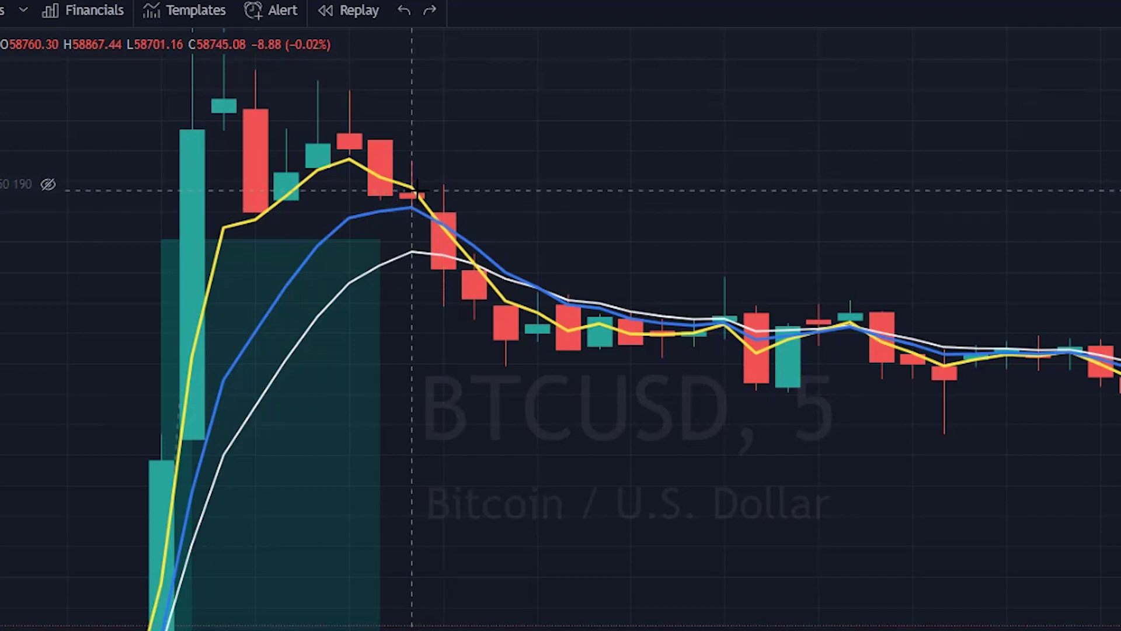
Step: Circle the downward EMA crossover around the 14:10 and 14:15 candles with the brush, and undo the circle
drag(506, 138, 286, 226)
mouse_move(299, 292)
mouse_down()
mouse_move(538, 163)
mouse_move(476, 165)
mouse_up()
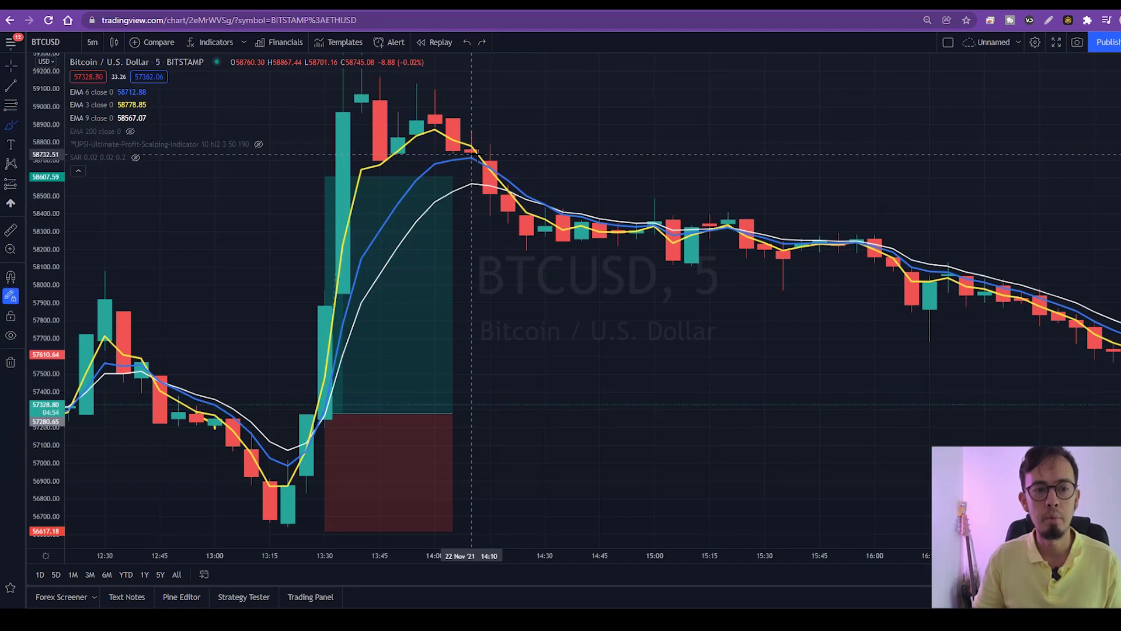
mouse_move(472, 154)
mouse_down()
mouse_move(488, 144)
mouse_move(508, 188)
mouse_up()
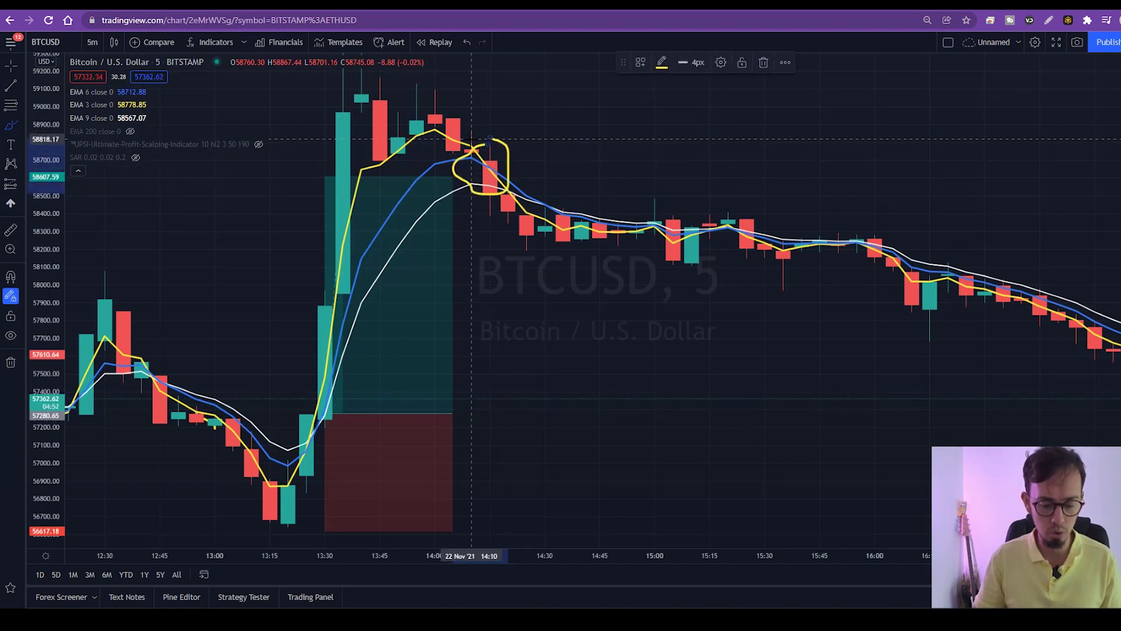
key(ctrl+z)
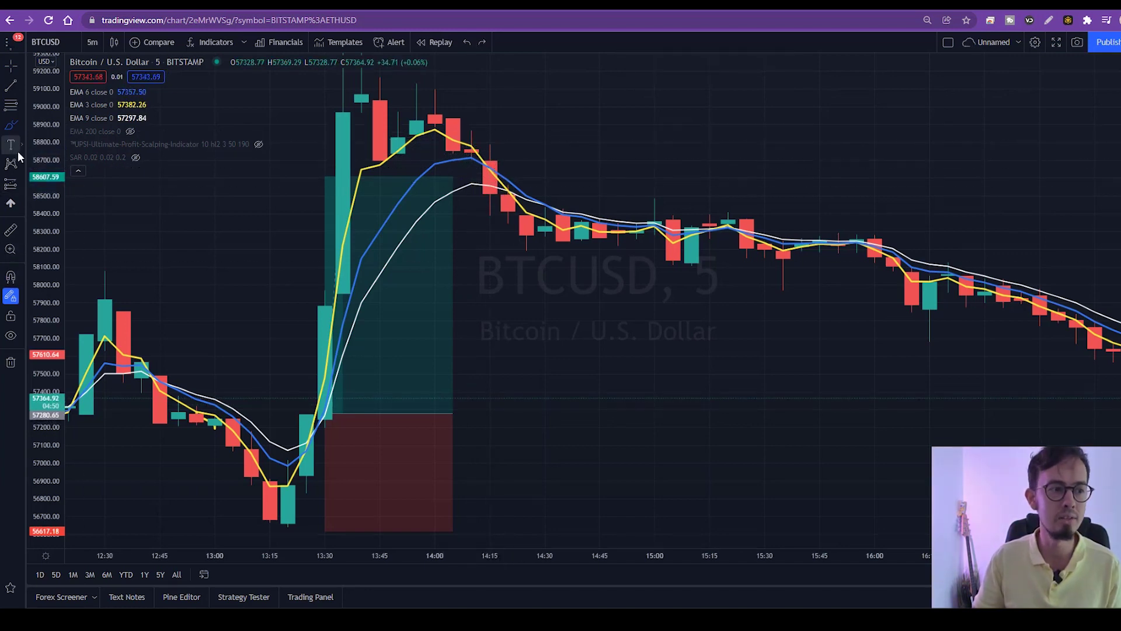
Step: Place a short position at the 14:20 candle with entry at 58487.77, and raise its stop to 821.88 (1.41%)
click(22, 183)
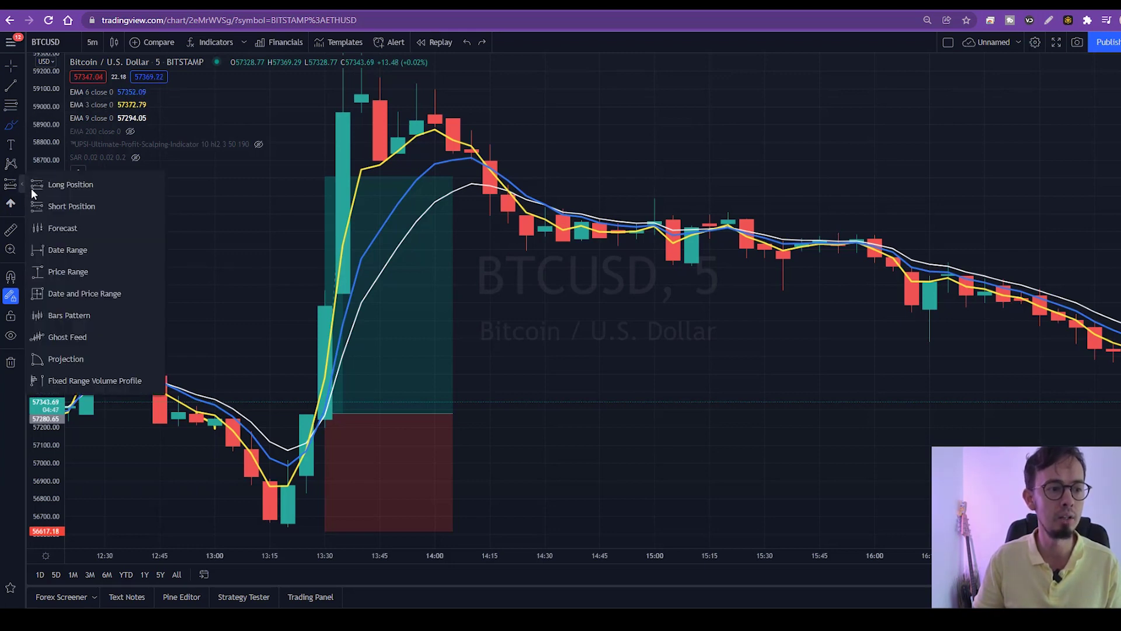
click(62, 208)
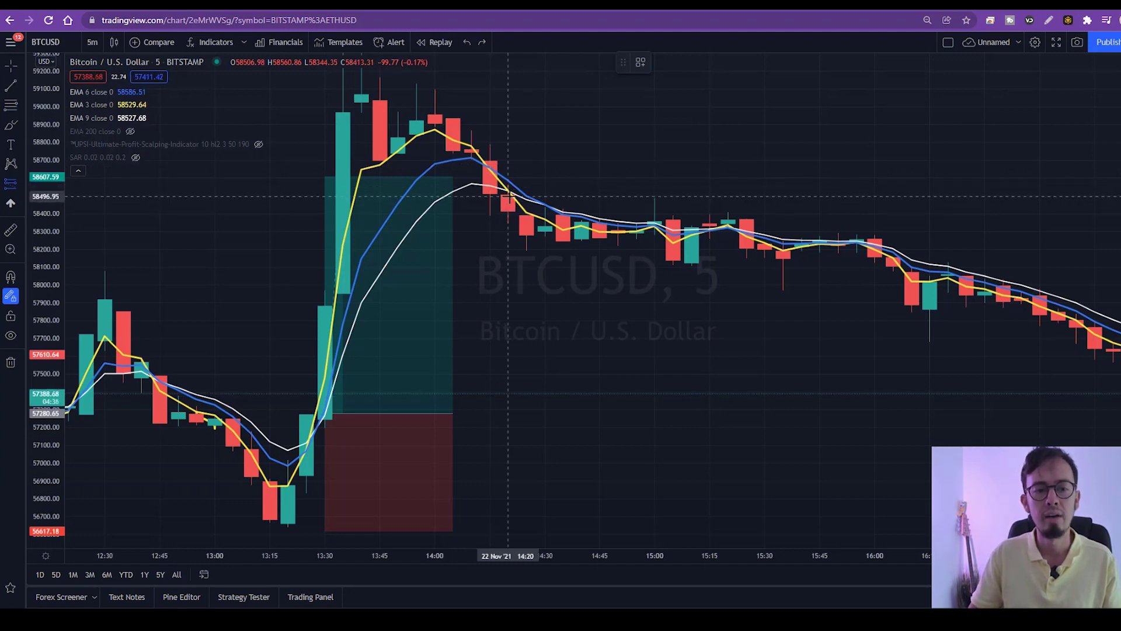
click(508, 199)
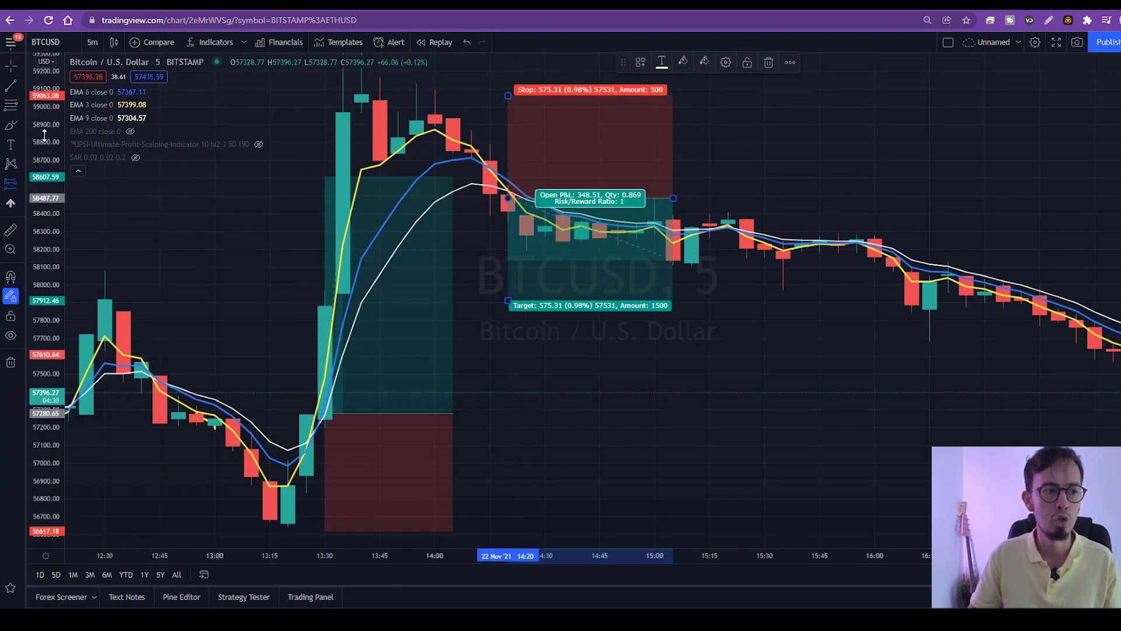
drag(52, 99, 51, 128)
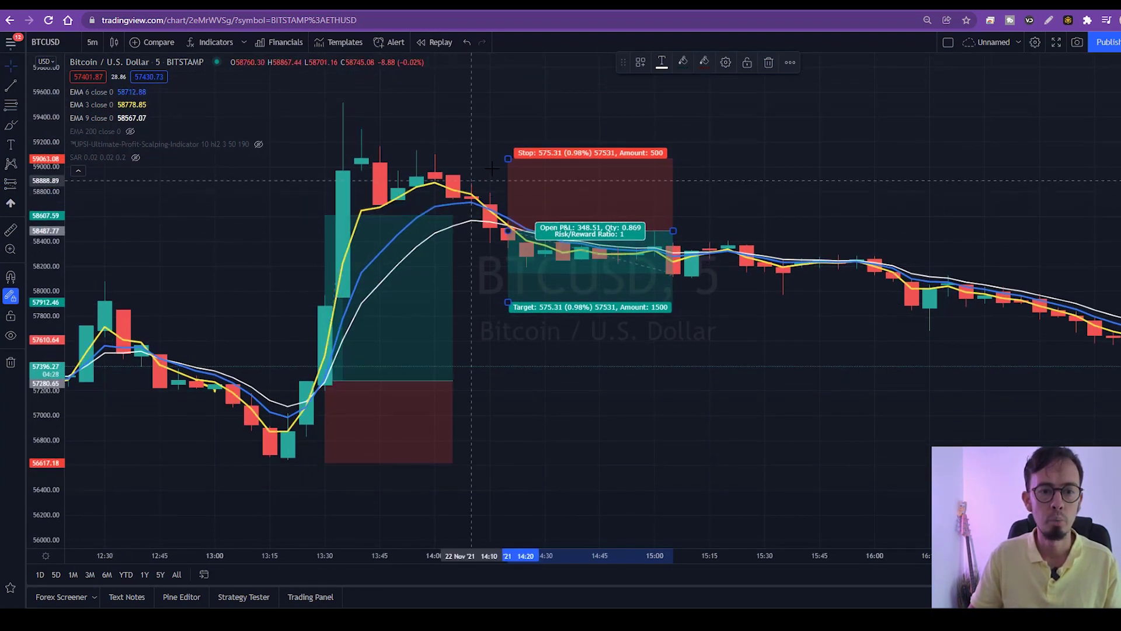
drag(508, 159, 504, 128)
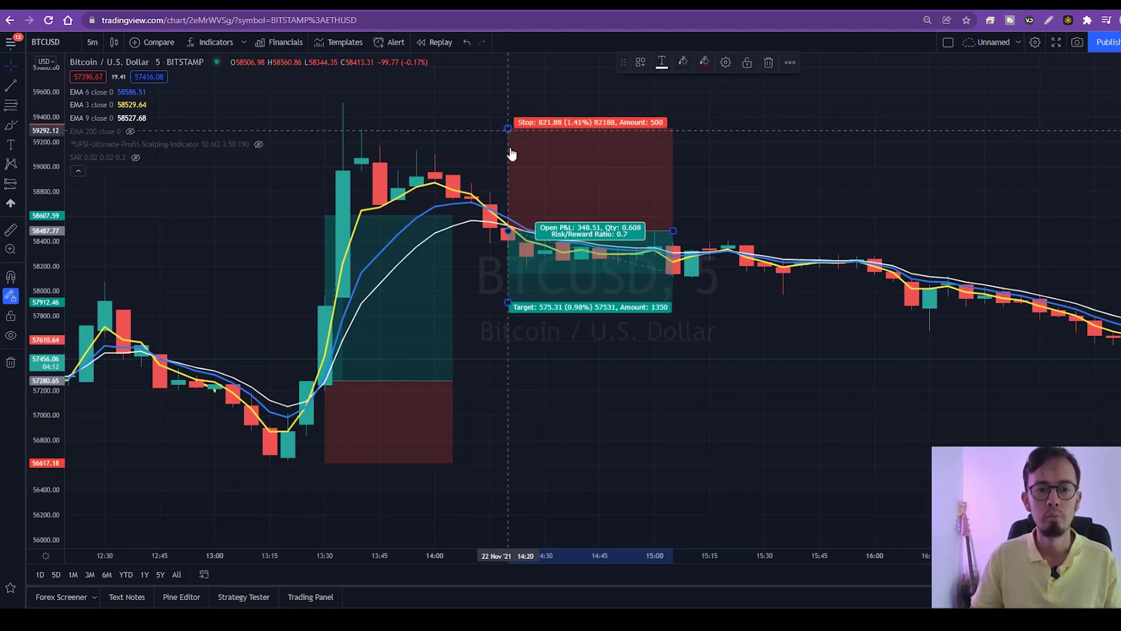
Step: Lower the short position's target to 1807.89 (3.09%)
scroll(608, 352, right, 2)
scroll(432, 317, down, 4)
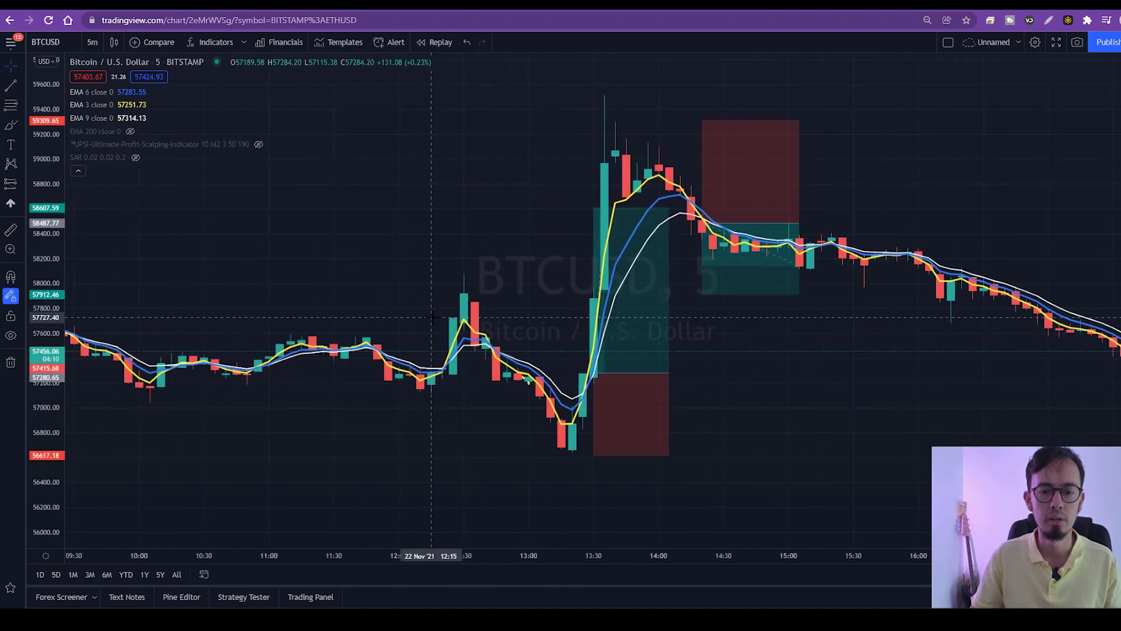
scroll(768, 371, right, 2)
click(528, 306)
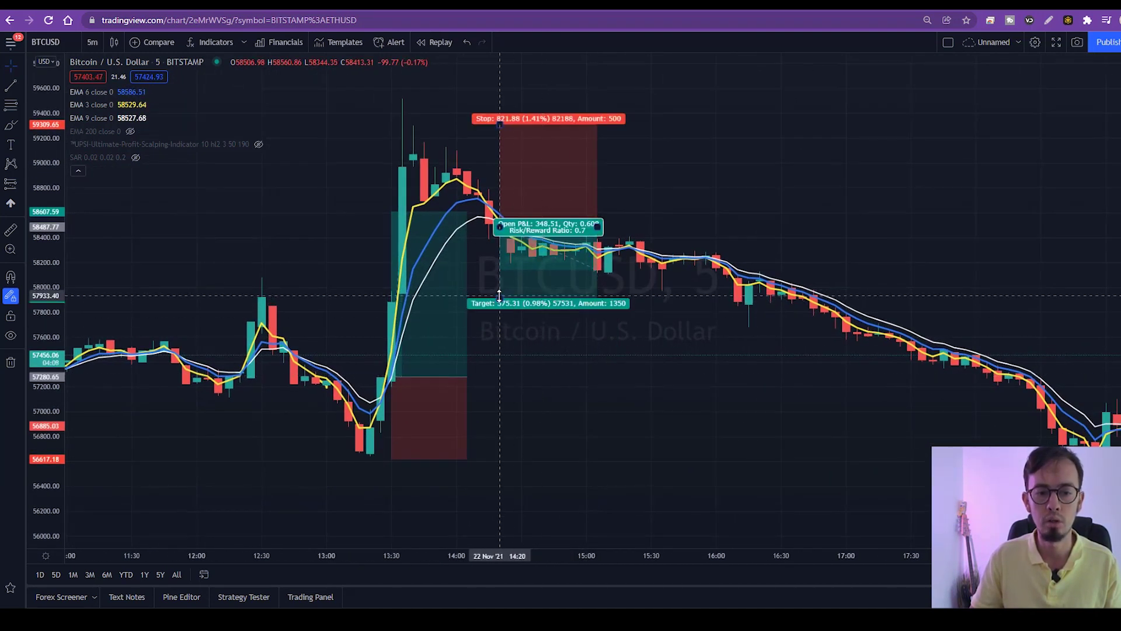
drag(499, 296, 519, 450)
scroll(545, 338, right, 5)
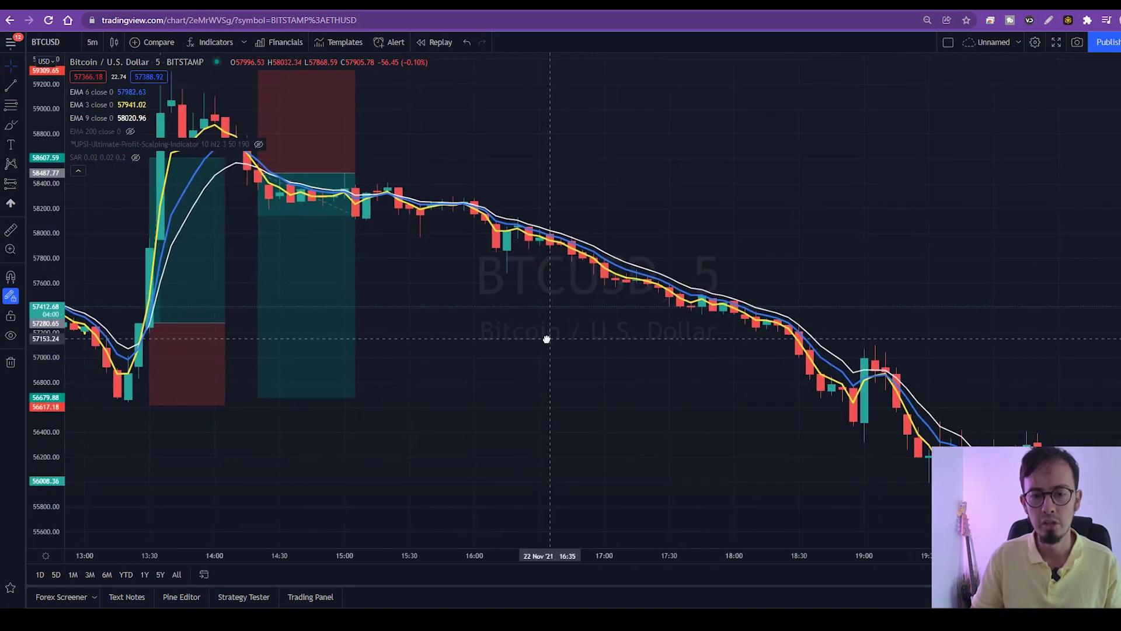
scroll(541, 338, left, 5)
scroll(540, 338, down, 2)
mouse_move(559, 371)
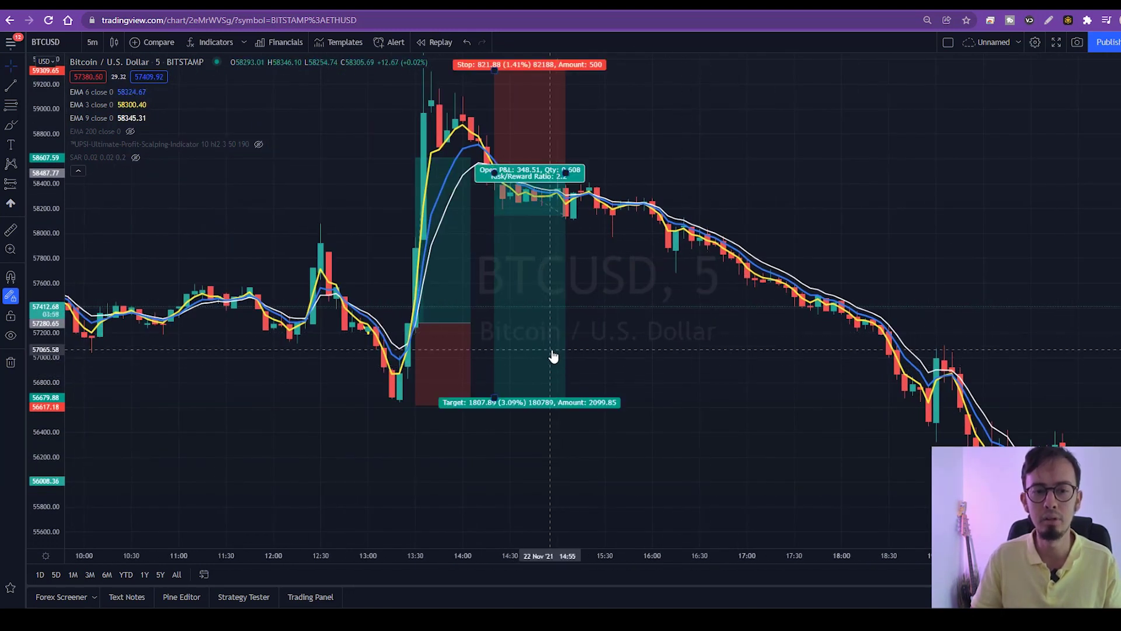
Step: Brush a circle around the crossover at the short entry, an arrow following the decline, and a line at the short's target level
click(12, 126)
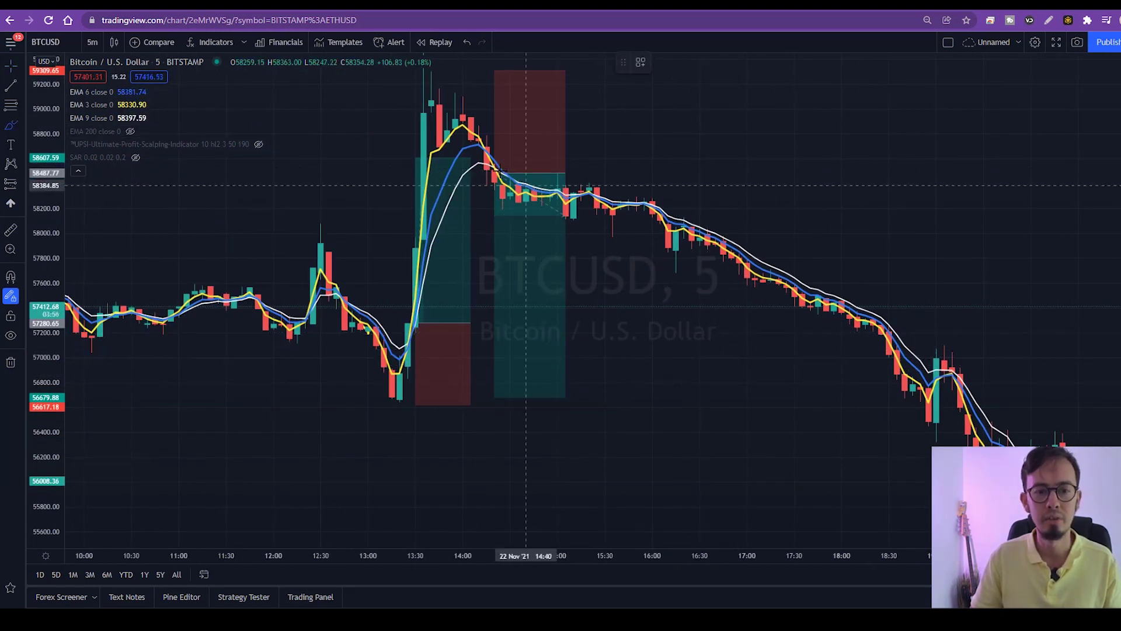
mouse_move(514, 157)
mouse_down()
mouse_move(491, 175)
mouse_move(673, 181)
mouse_move(748, 242)
mouse_move(881, 411)
mouse_move(849, 416)
mouse_up()
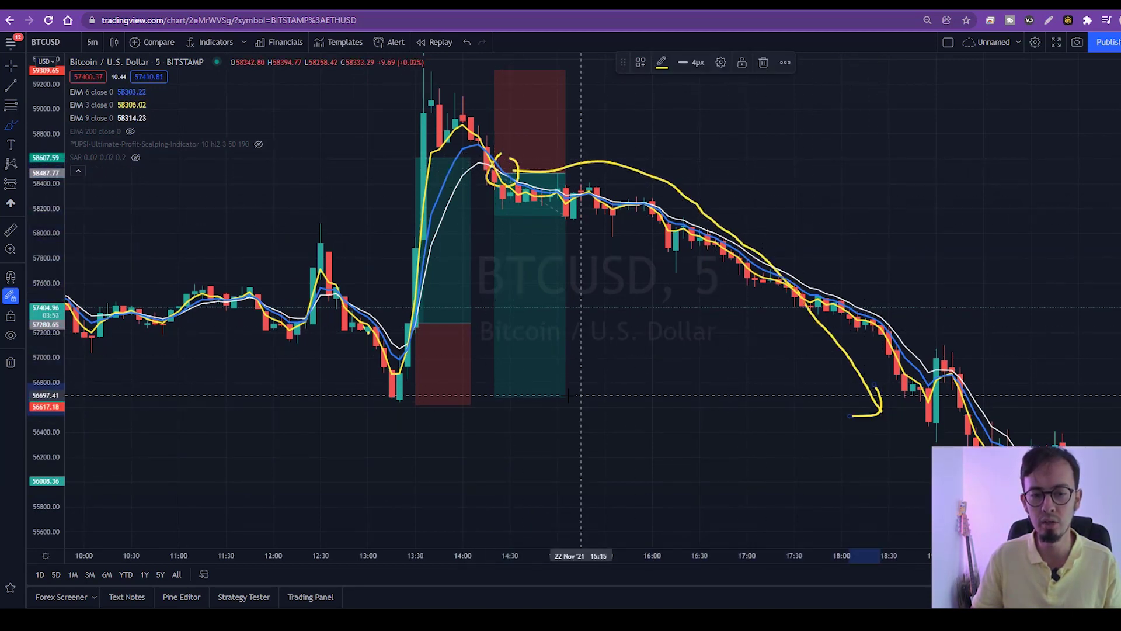
drag(538, 396, 675, 392)
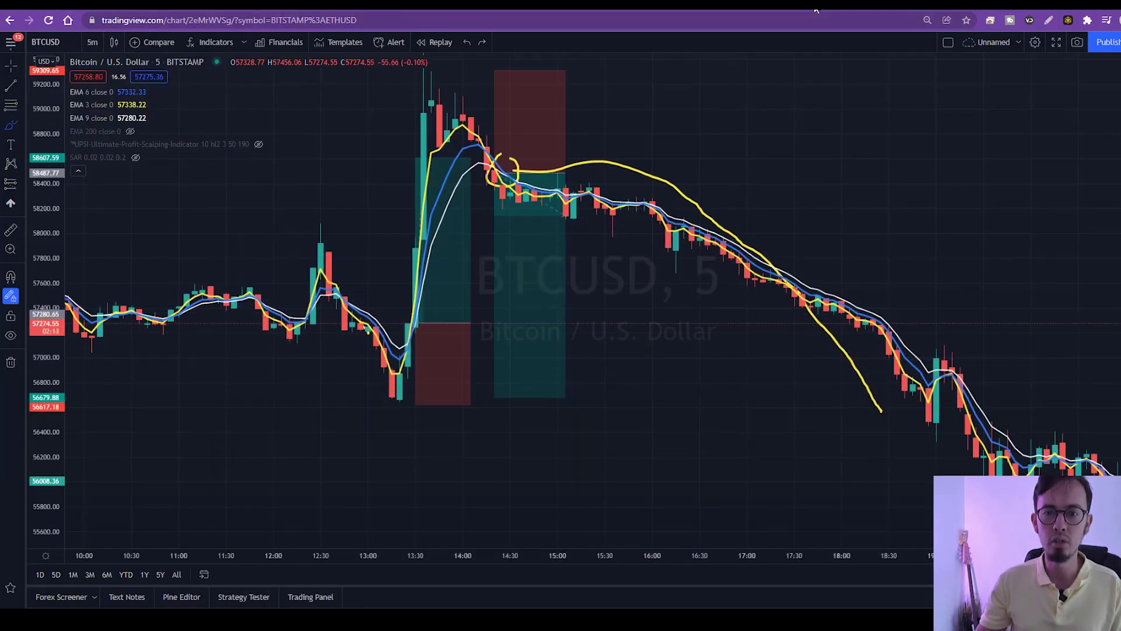
Step: Switch to the browser tab with the ETHUSD 5-minute chart and choose Heikin Ashi as its chart type
click(816, 10)
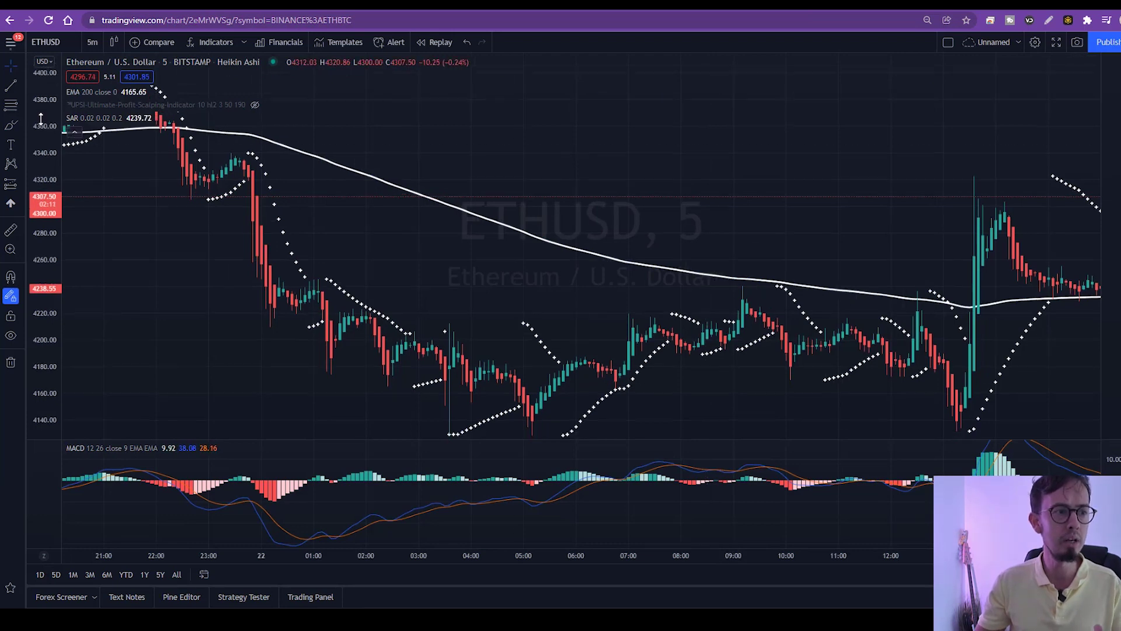
scroll(615, 210, right, 3)
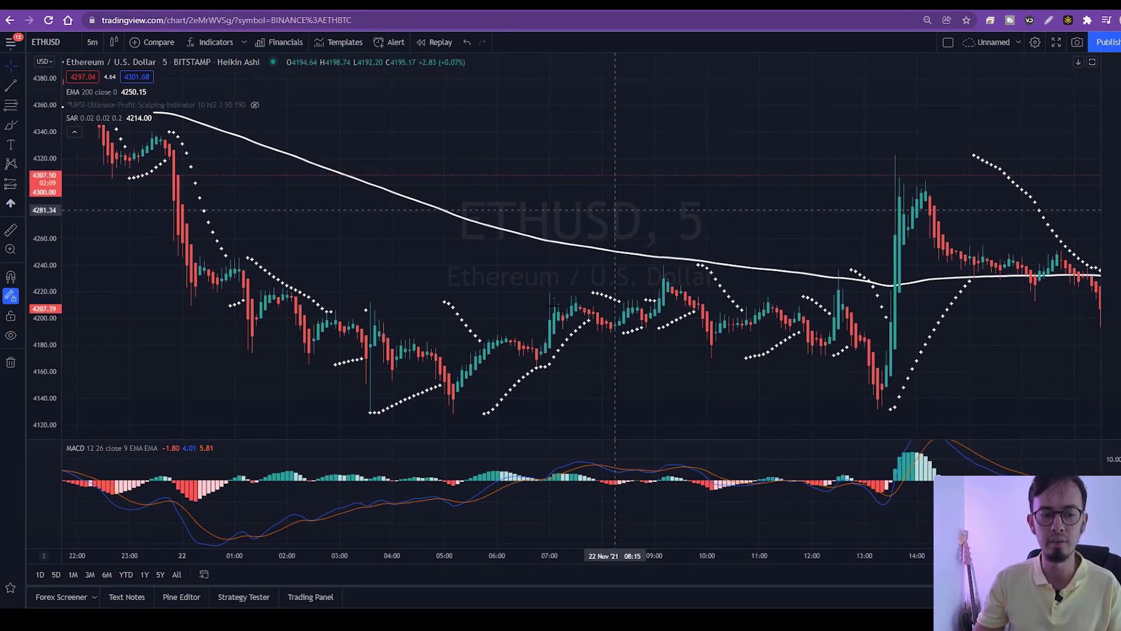
scroll(675, 205, left, 5)
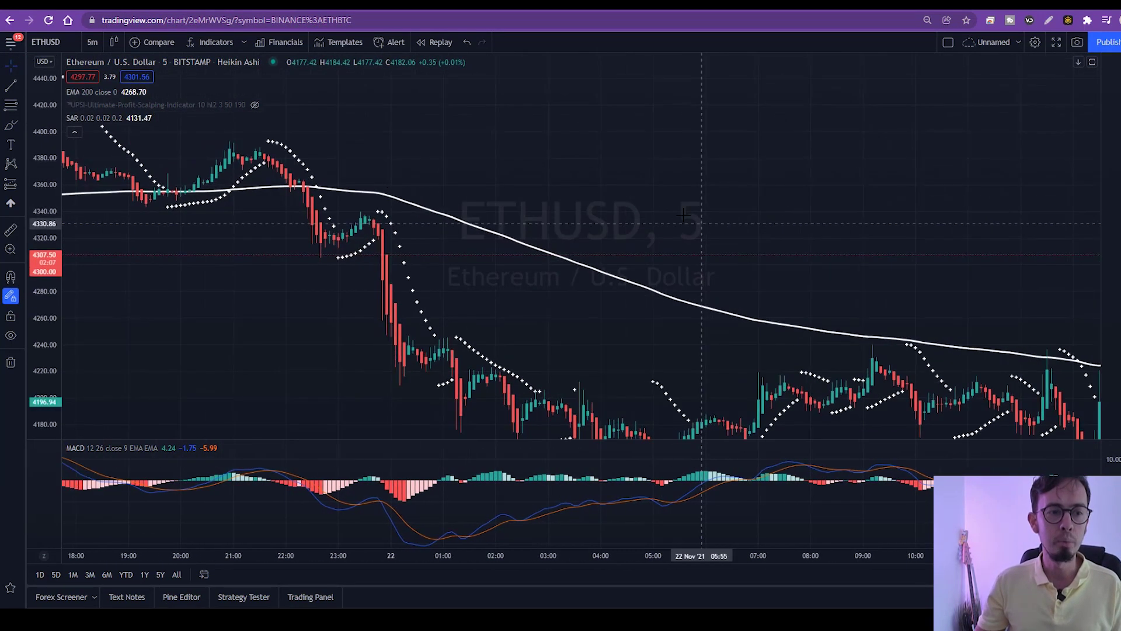
scroll(637, 191, left, 1)
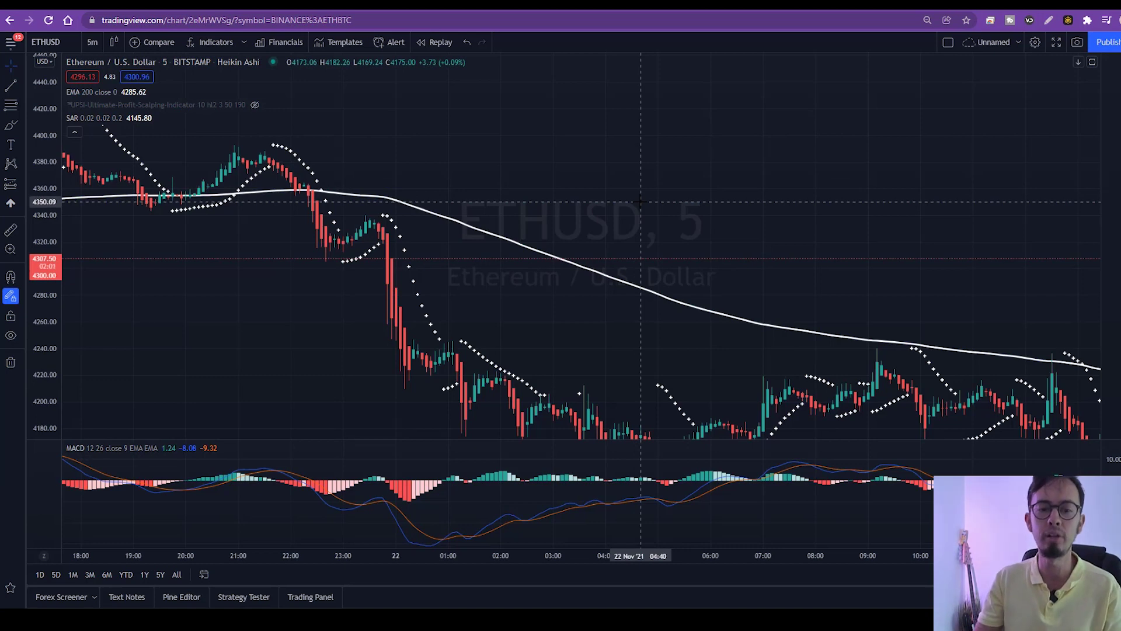
scroll(701, 228, left, 4)
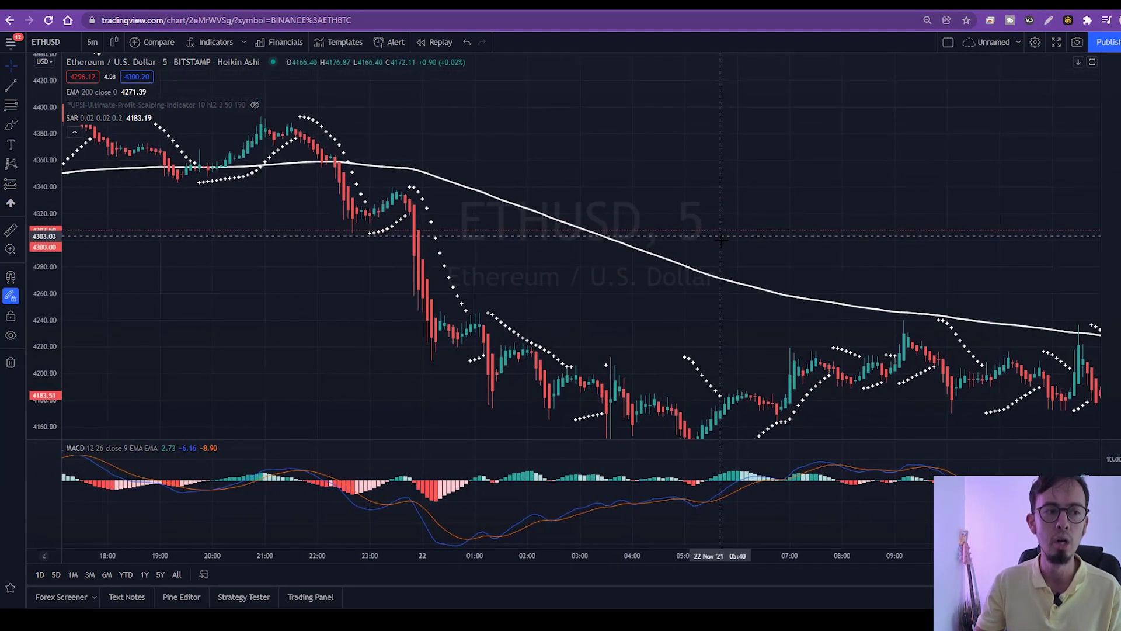
mouse_move(182, 103)
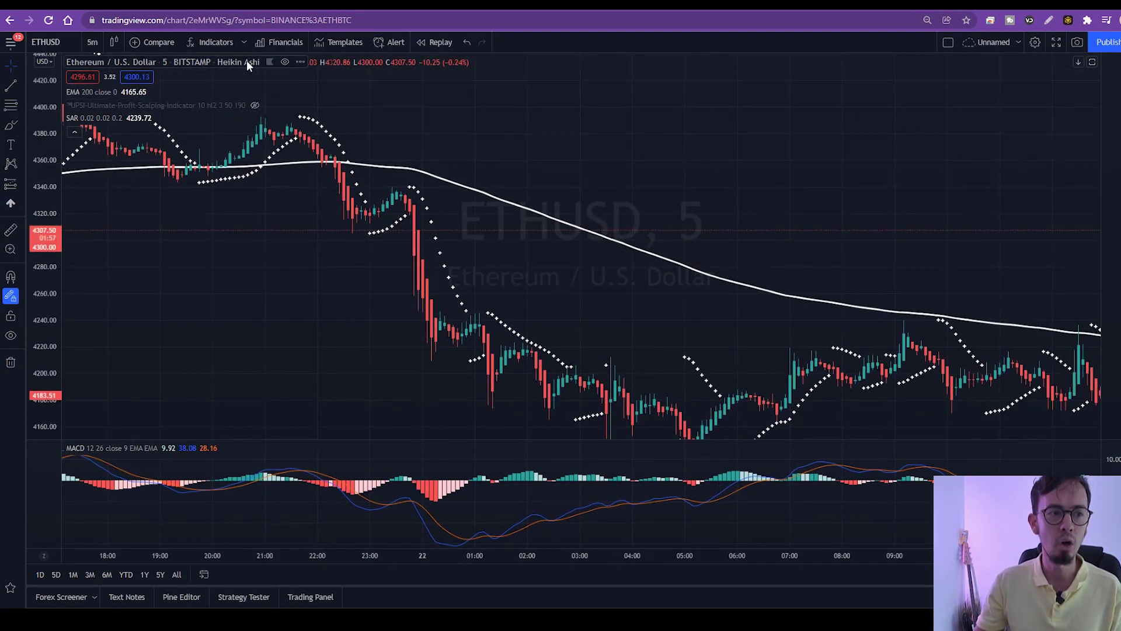
click(106, 44)
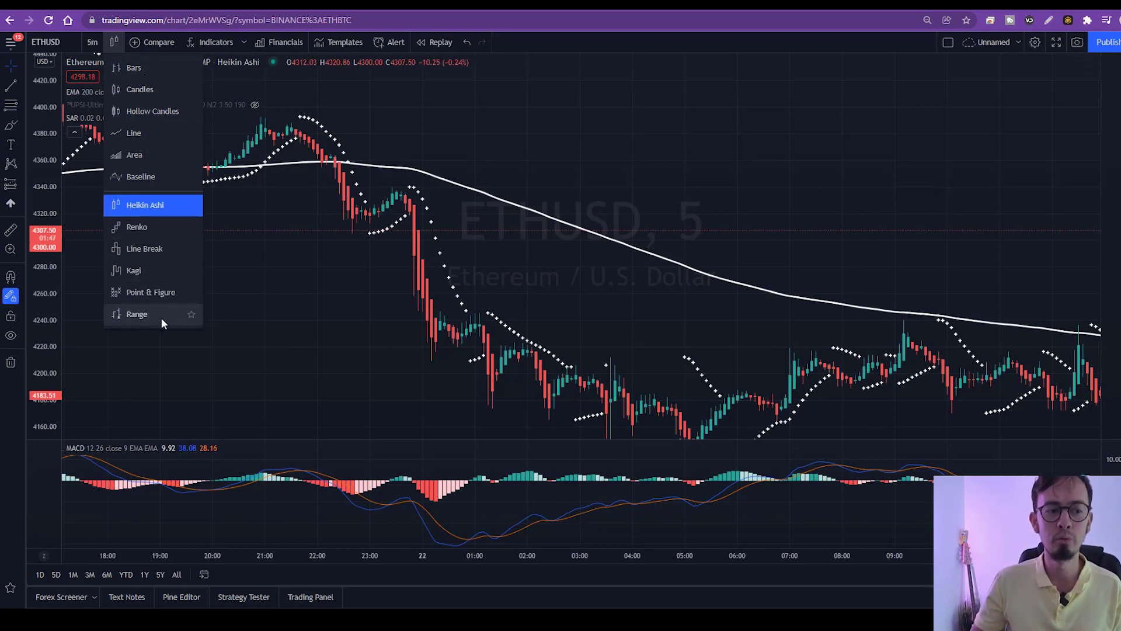
click(150, 211)
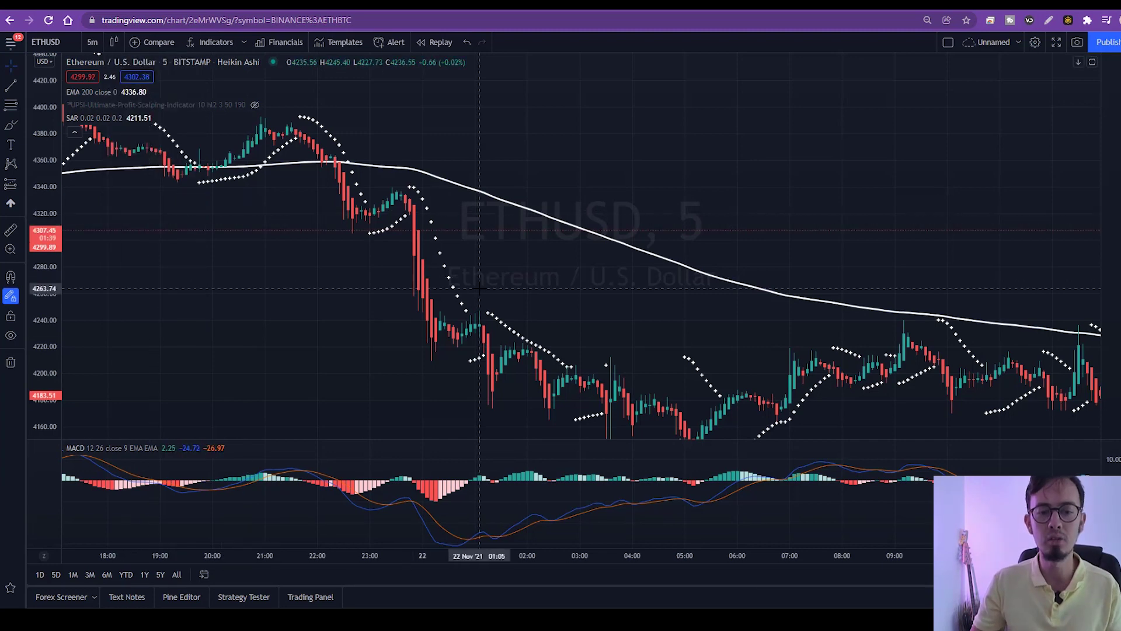
Step: Brush a falling arrow along the sell-off after midnight and a zigzag line to its right, undo both strokes and leave the brush
drag(477, 262, 362, 245)
scroll(368, 247, down, 2)
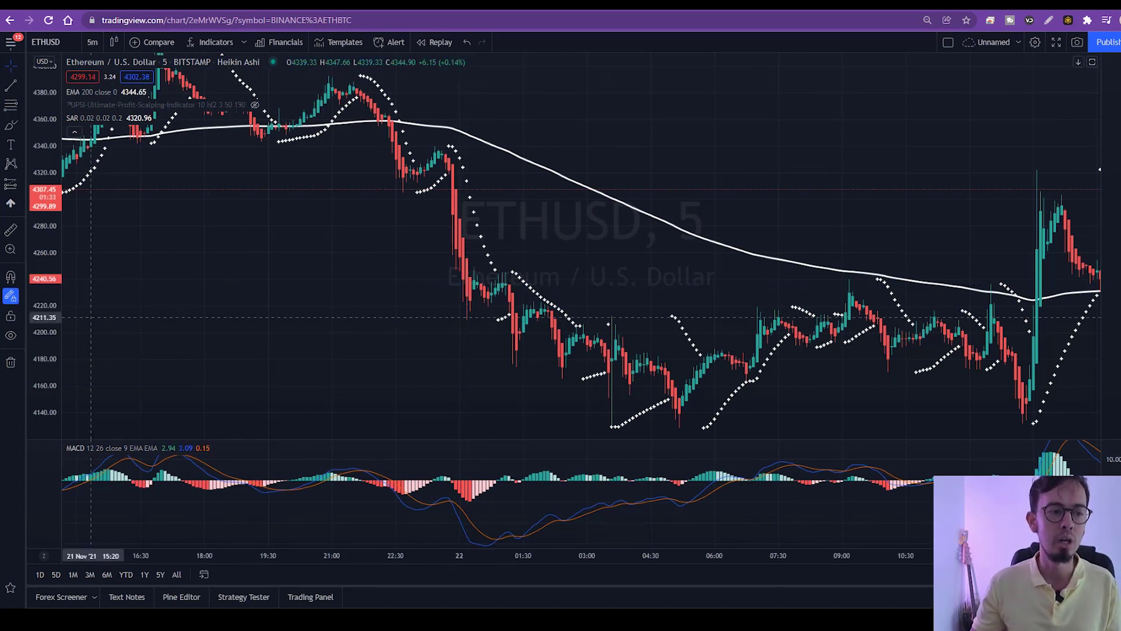
click(9, 126)
mouse_move(454, 219)
mouse_down()
mouse_move(449, 384)
mouse_move(487, 340)
mouse_up()
mouse_move(510, 271)
mouse_down()
mouse_move(613, 308)
mouse_move(799, 306)
mouse_up()
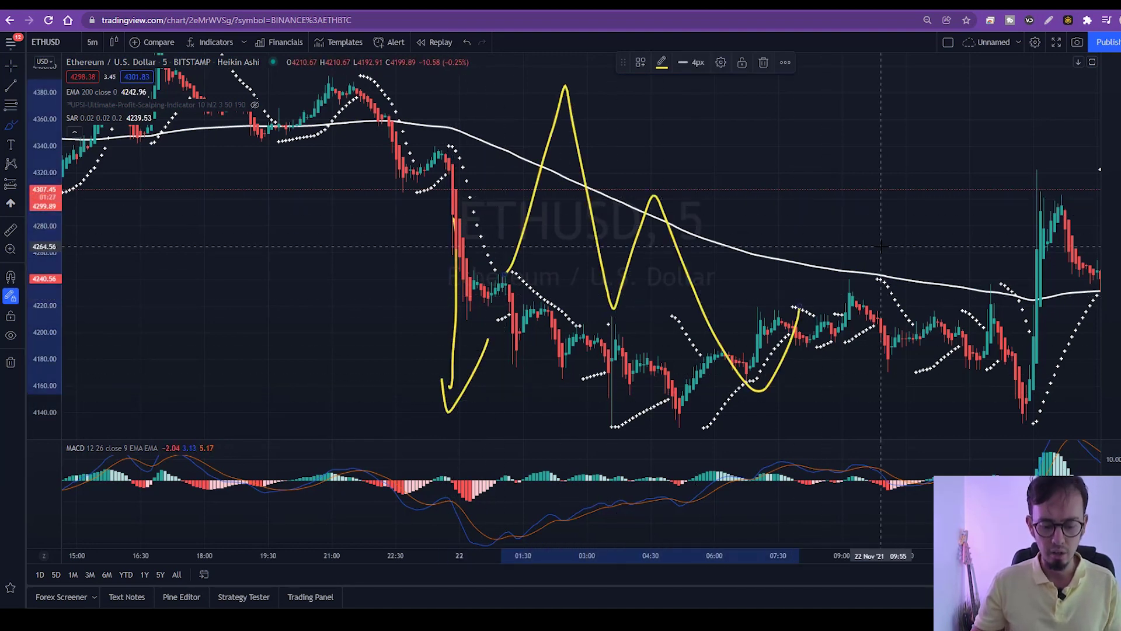
key(ctrl+z)
key(ctrl+z)
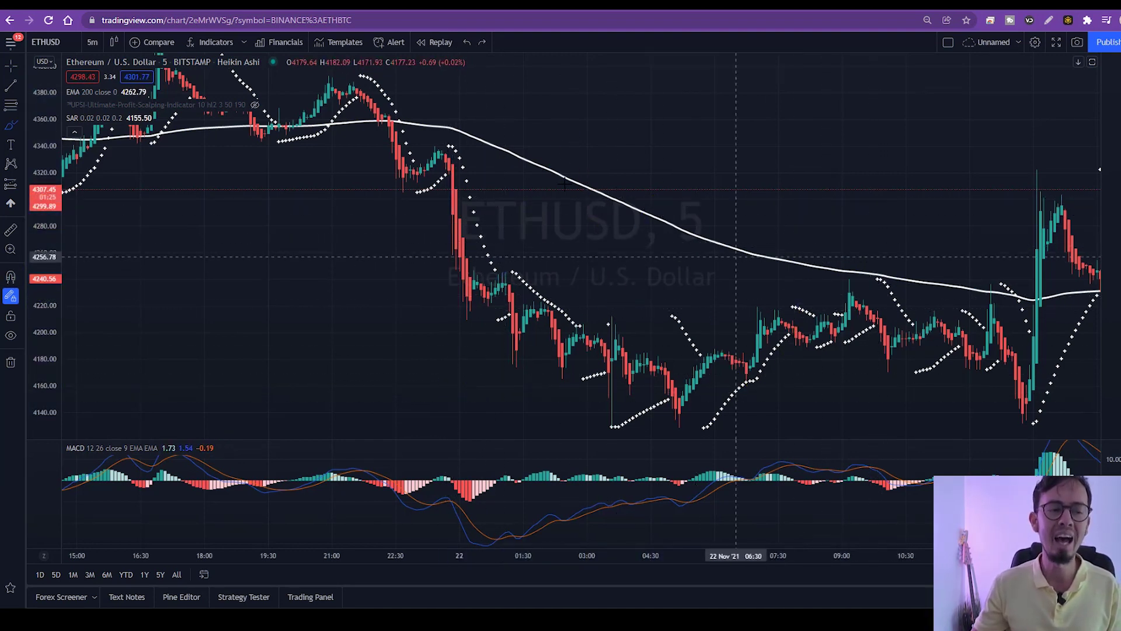
click(10, 66)
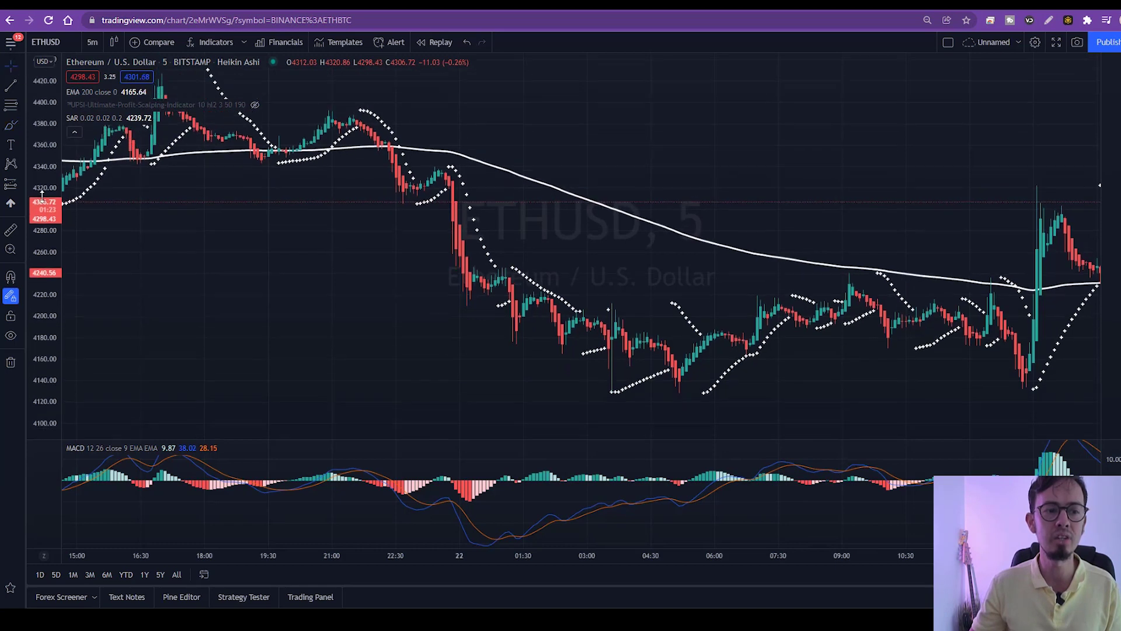
Step: Search the indicator library for "sar" to locate the built-in Parabolic SAR, and close the library without adding an indicator
drag(406, 298, 258, 294)
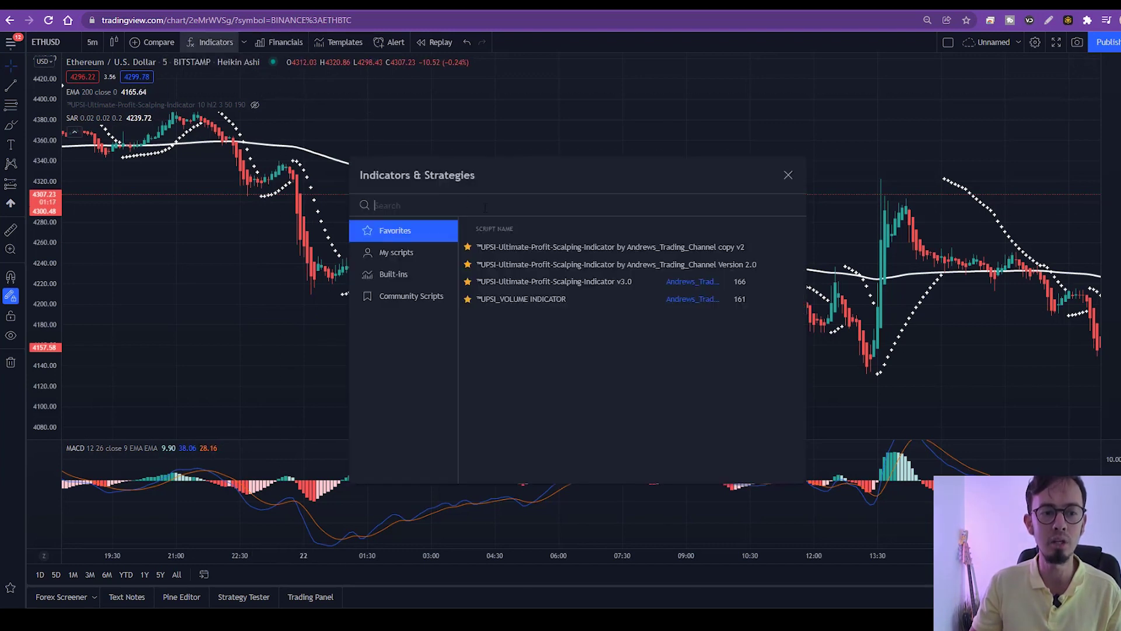
text(rar)
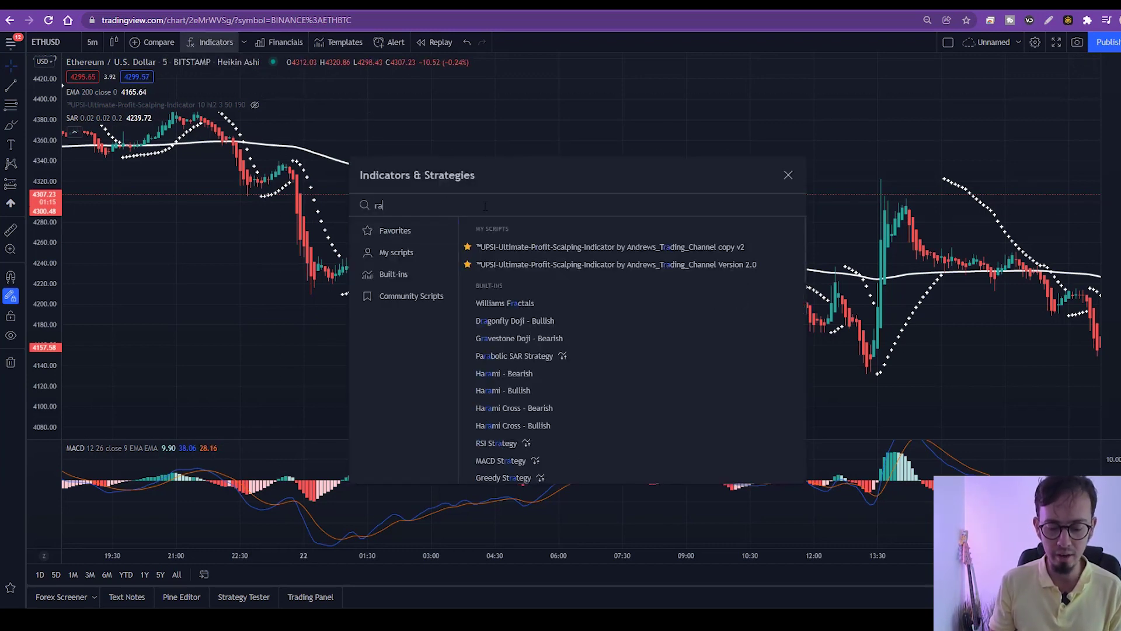
key(BackSpace)
key(BackSpace)
key(BackSpace)
text(sar)
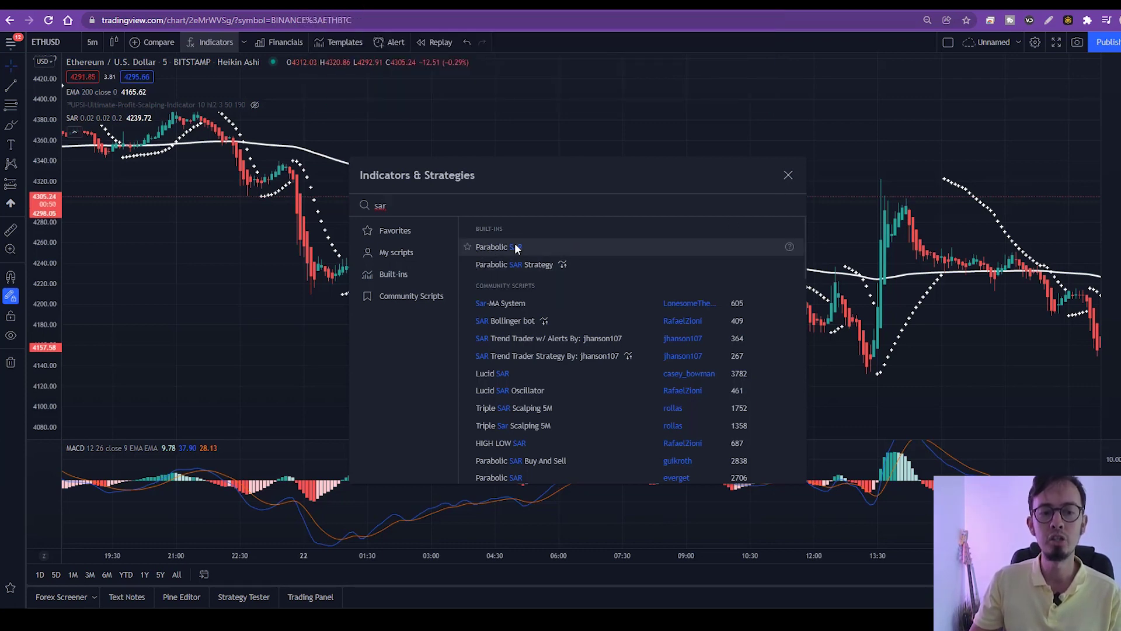
click(787, 175)
drag(413, 318, 434, 325)
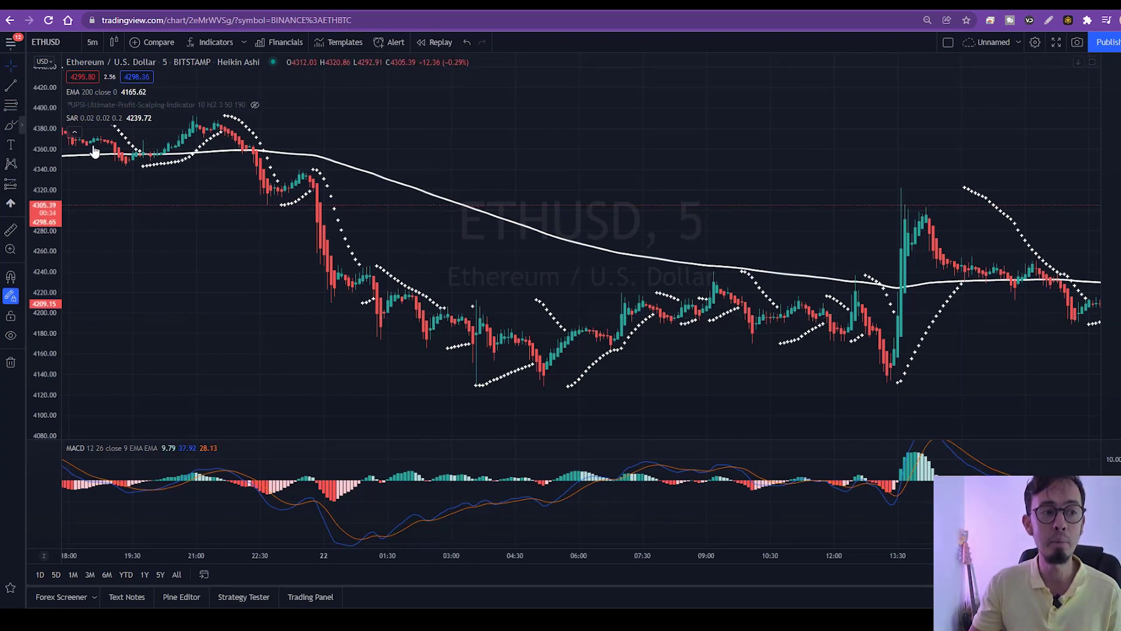
Step: Search the indicator library for "ema" to locate the built-in Moving Average Exponential, and close the library without adding it
click(213, 44)
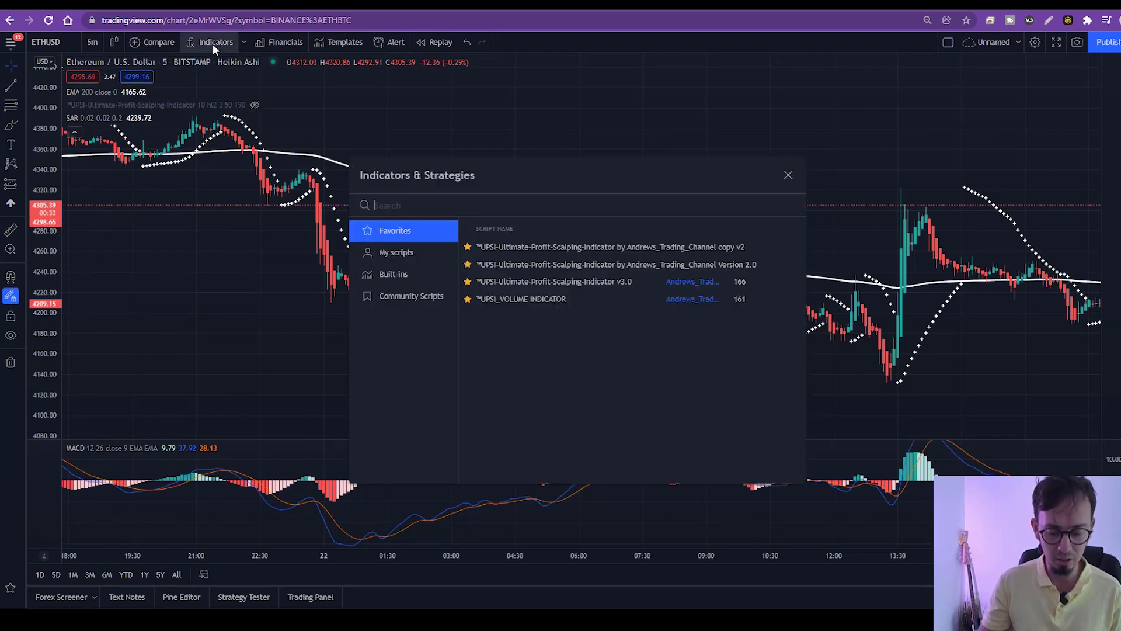
text(ema)
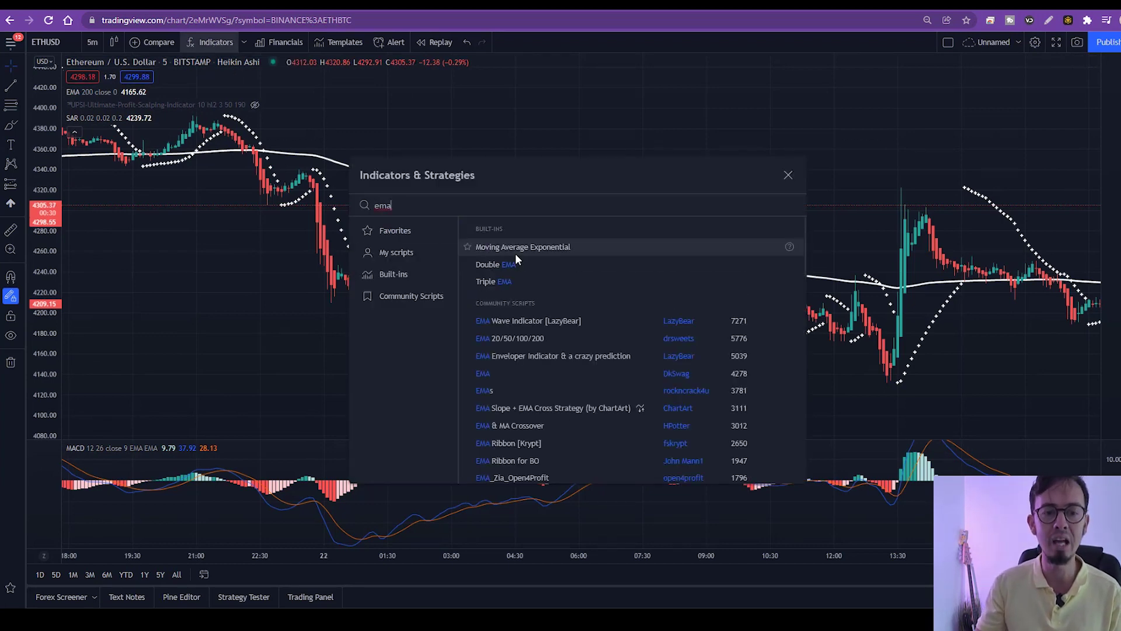
click(788, 175)
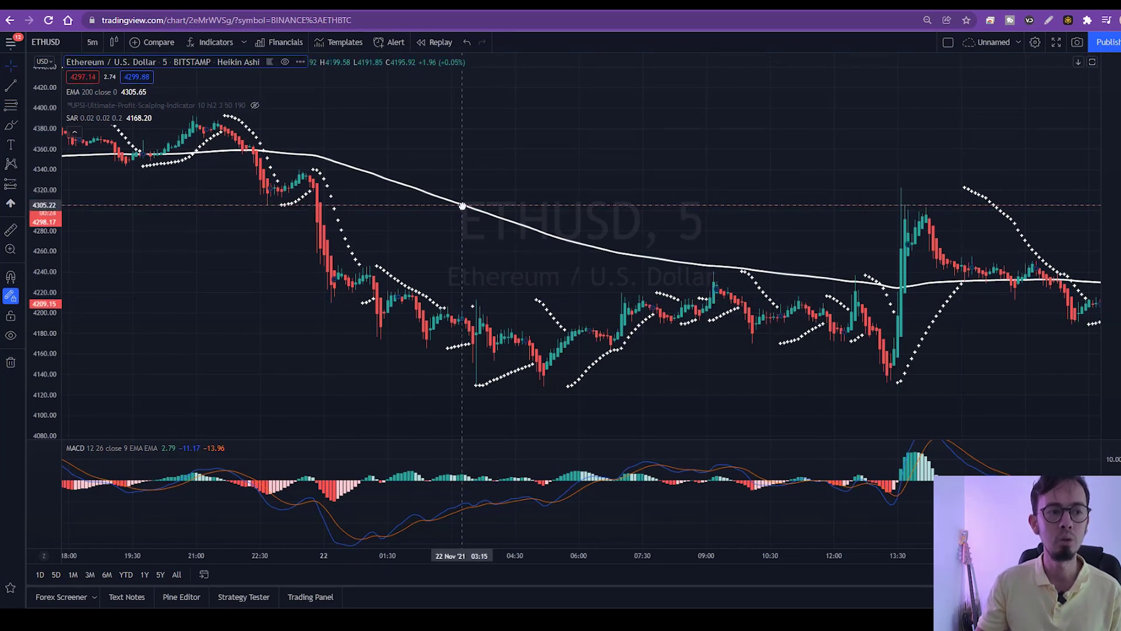
Step: Open the existing EMA's input settings and confirm them with a length of 200
click(140, 92)
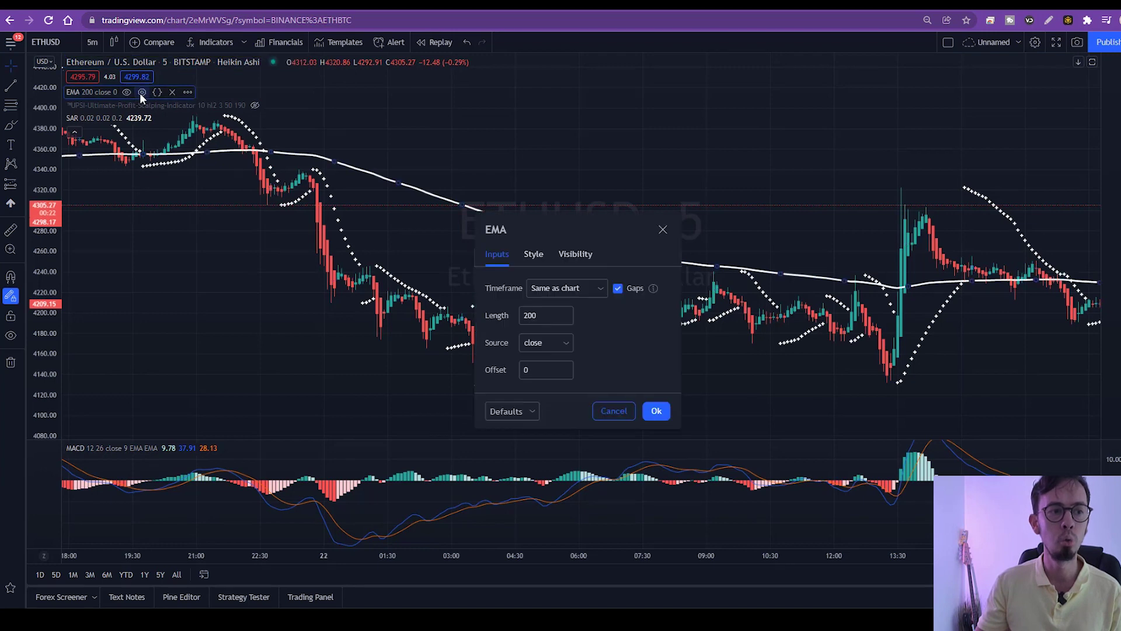
click(554, 315)
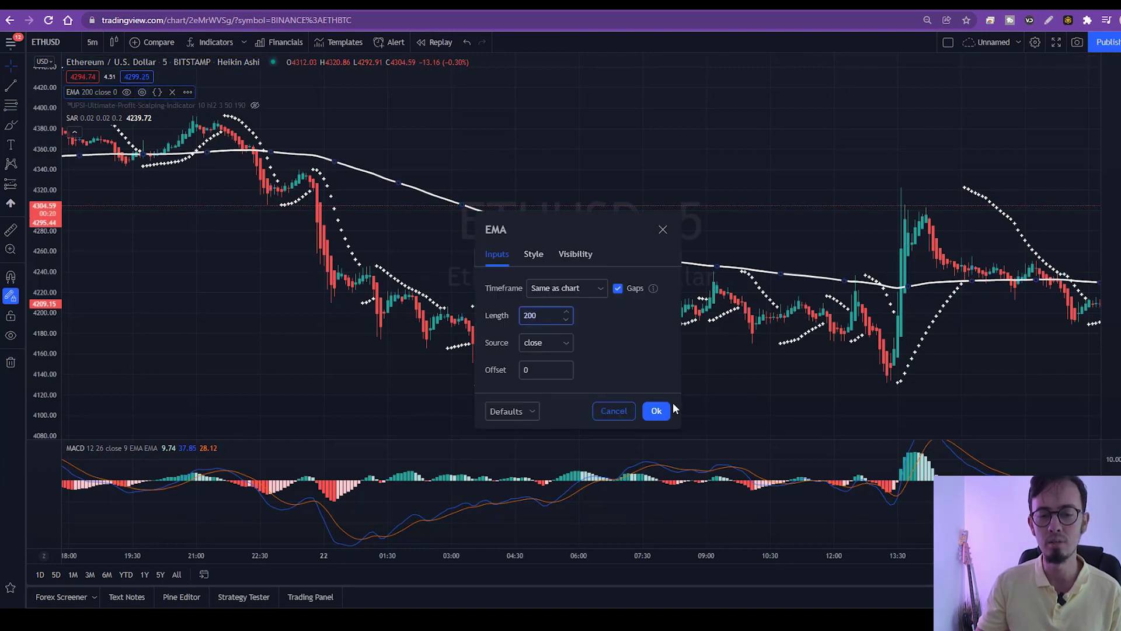
click(655, 411)
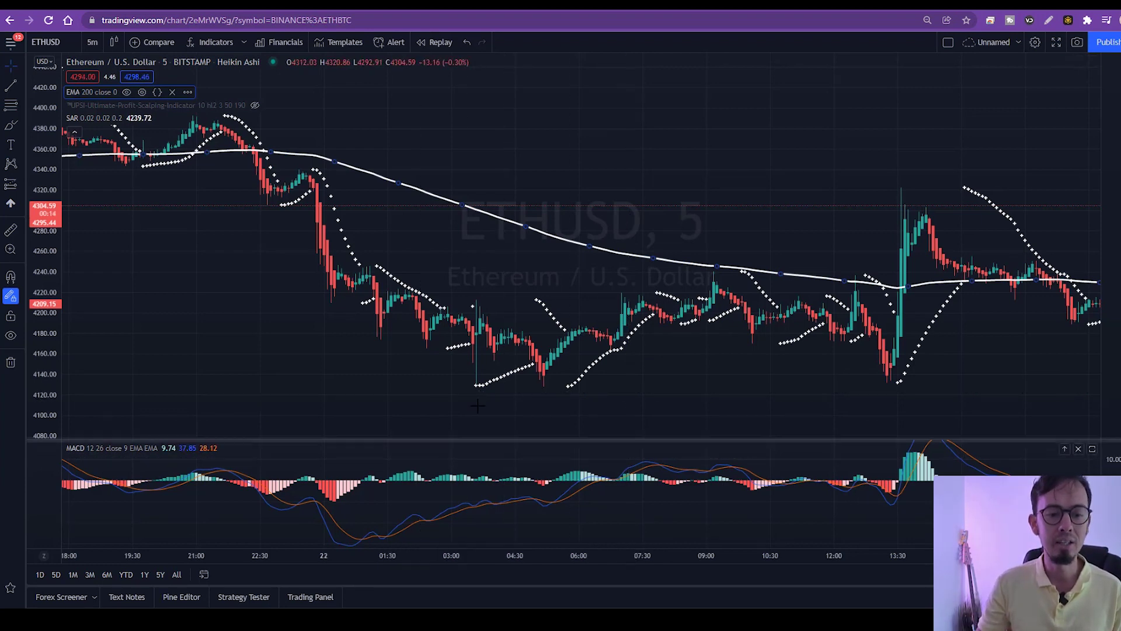
Step: Enlarge the MACD pane, brush a circle and curves over the MACD lines around 03:00, and undo the strokes
drag(661, 392, 620, 368)
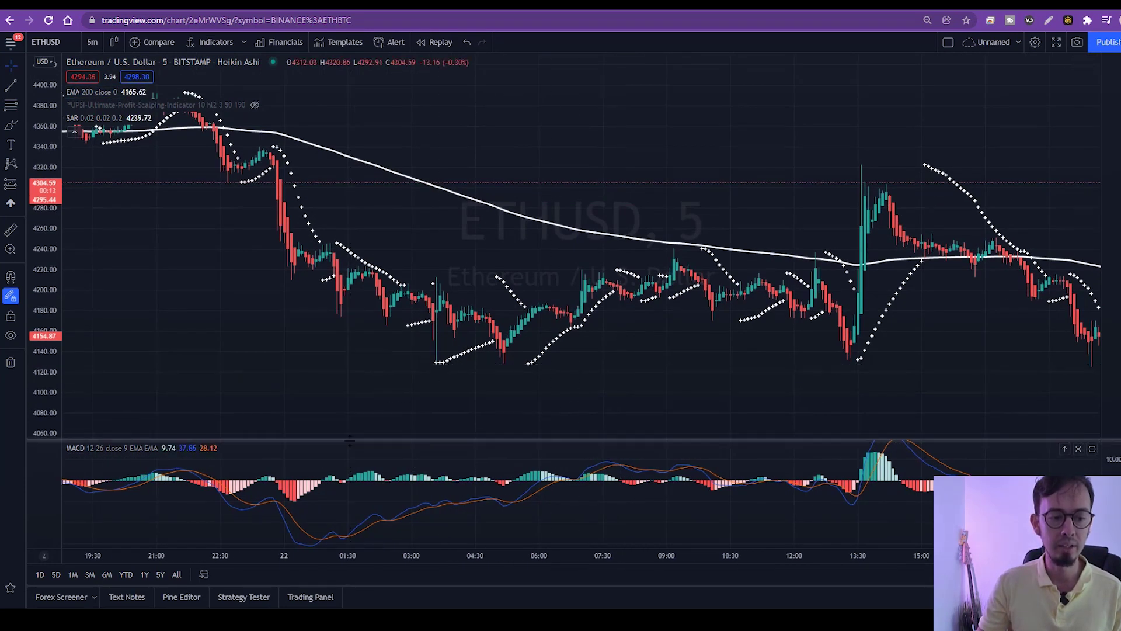
drag(349, 439, 352, 351)
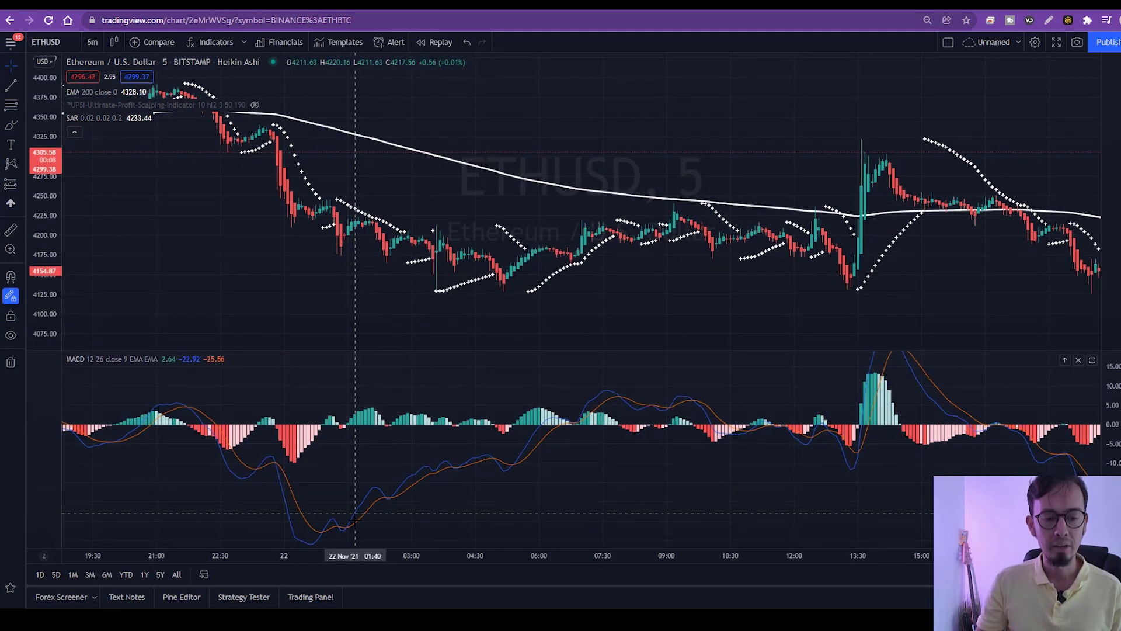
click(10, 131)
mouse_move(417, 459)
mouse_down()
mouse_move(455, 508)
mouse_move(359, 500)
mouse_up()
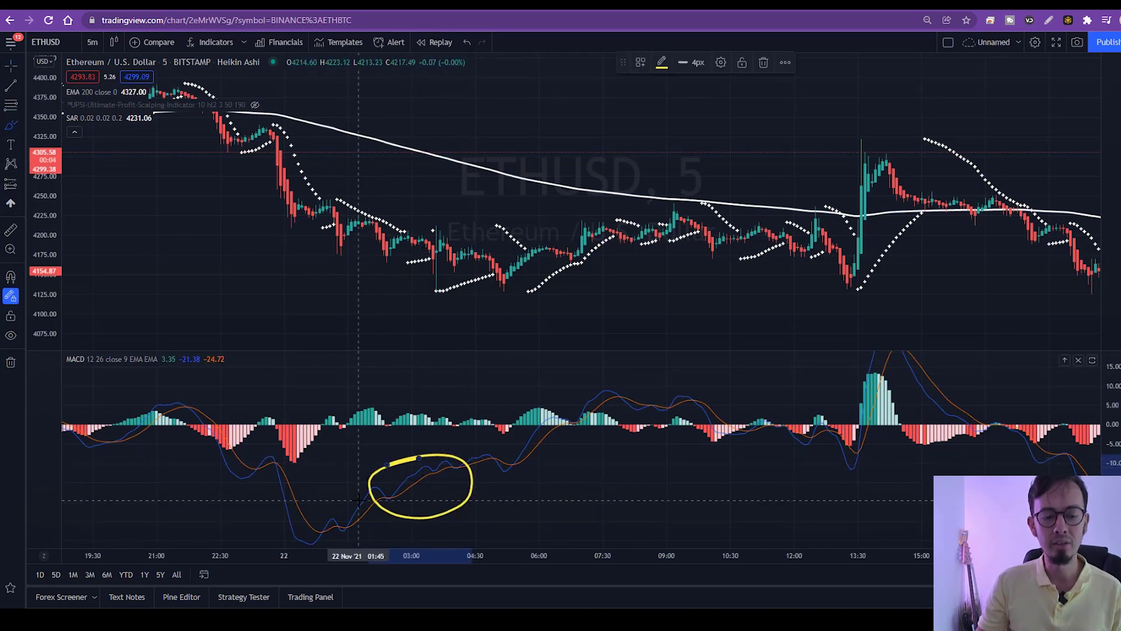
mouse_move(426, 437)
mouse_down()
mouse_move(403, 493)
mouse_move(450, 478)
mouse_up()
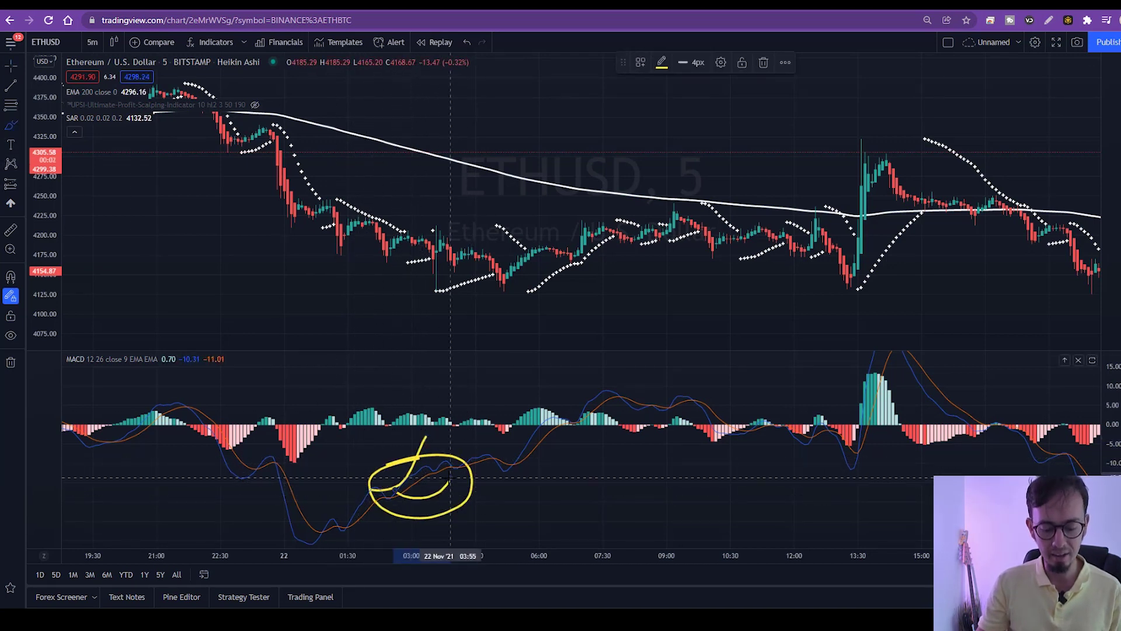
key(ctrl+z)
key(ctrl+z)
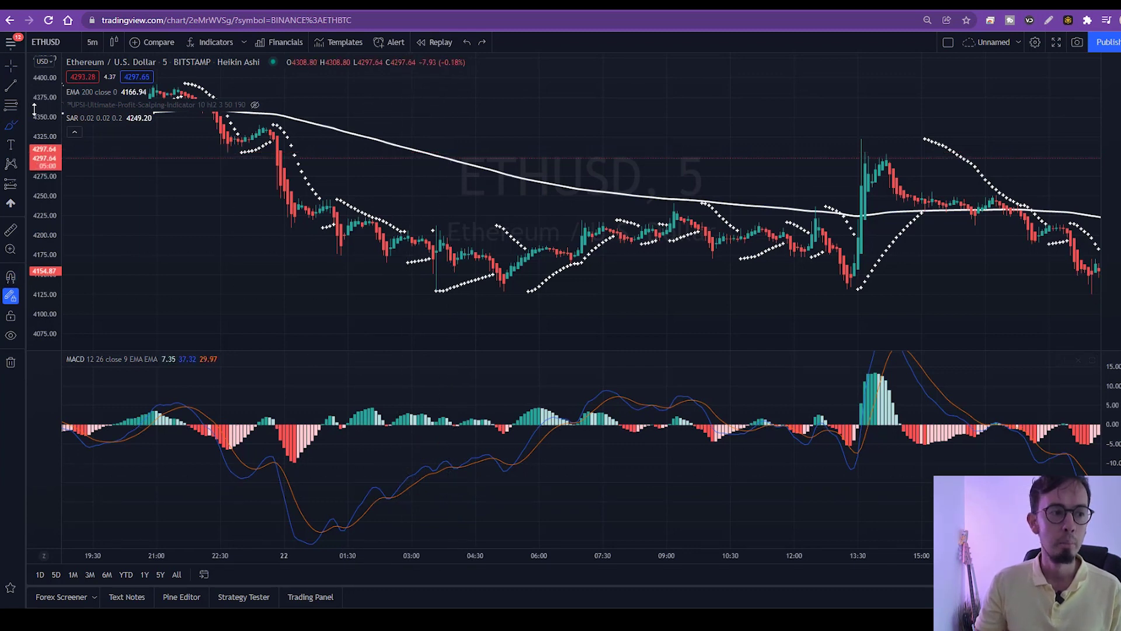
Step: Leave the brush, compress the price scale slightly and shrink the MACD pane to give the price chart more height
click(10, 66)
drag(39, 117, 39, 141)
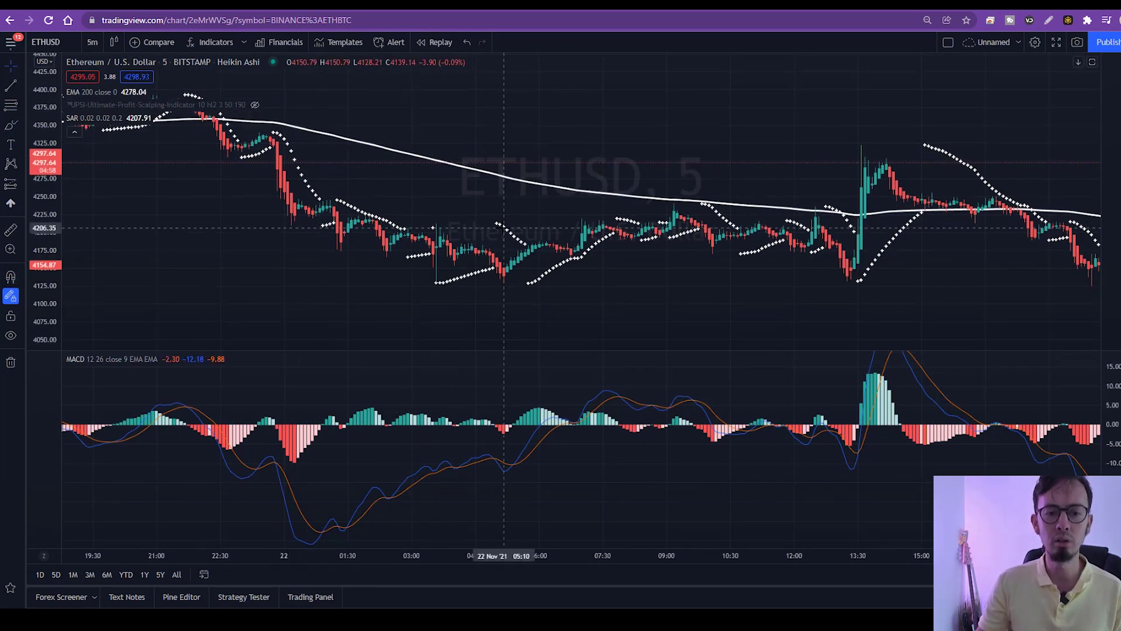
drag(504, 227, 454, 229)
drag(560, 351, 552, 439)
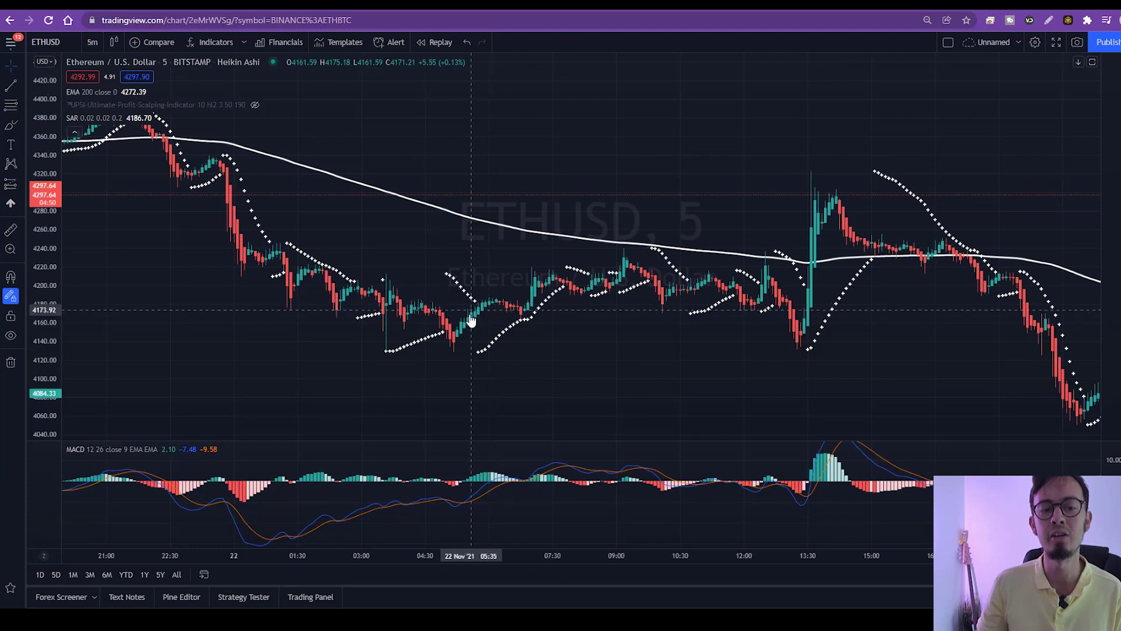
Step: Enlarge the MACD pane and bring the price action from the afternoon and evening of 21 November into view
scroll(471, 320, up, 4)
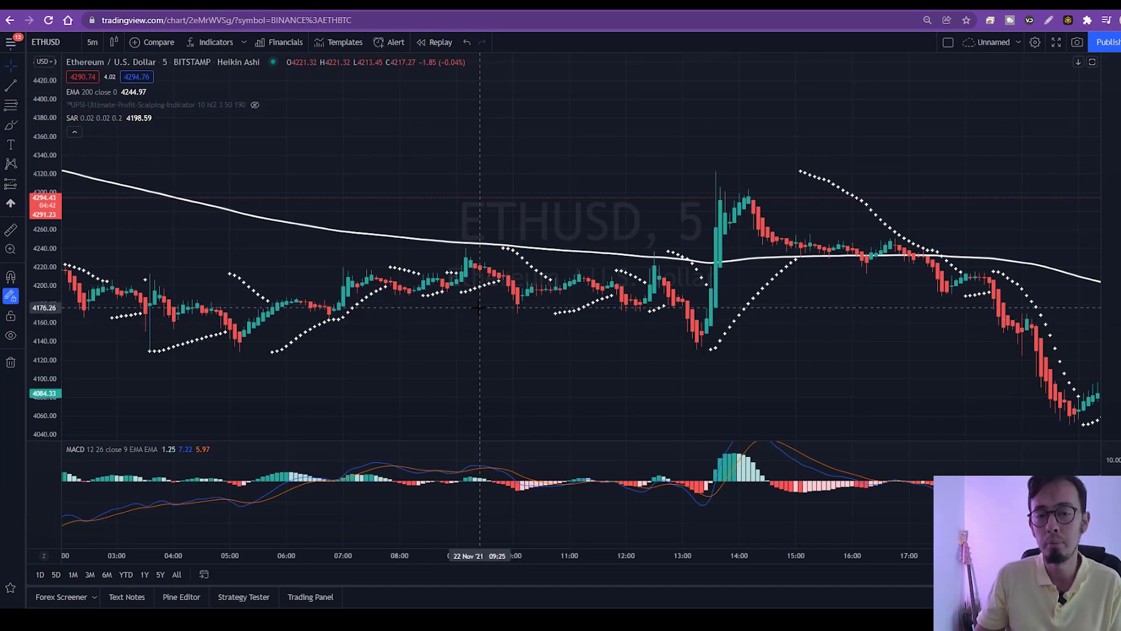
scroll(566, 311, down, 2)
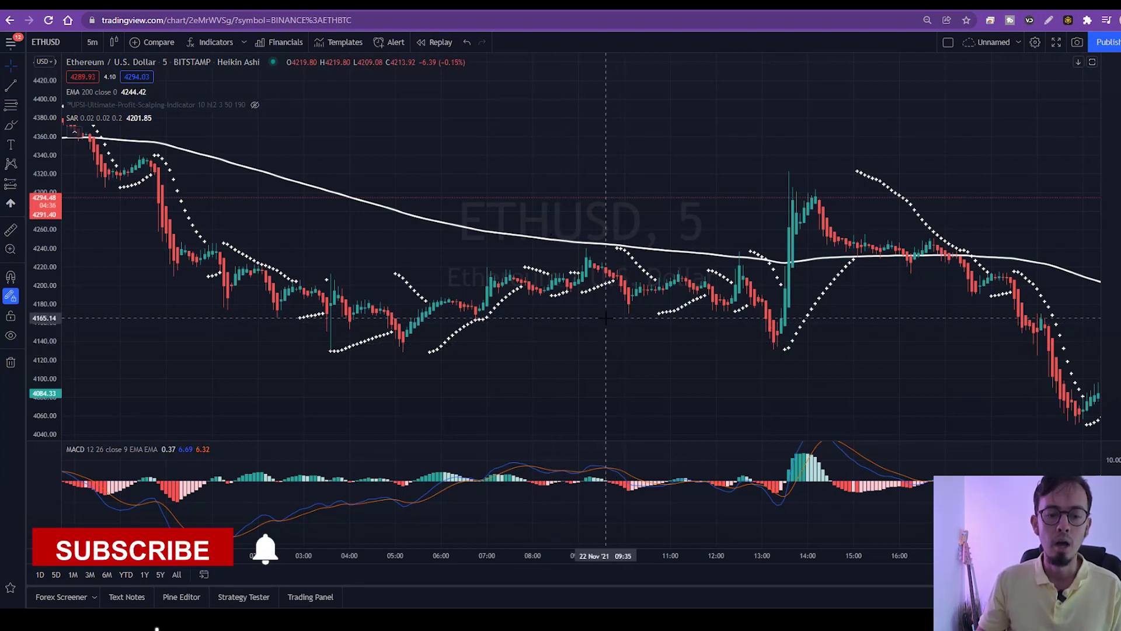
drag(595, 437, 590, 368)
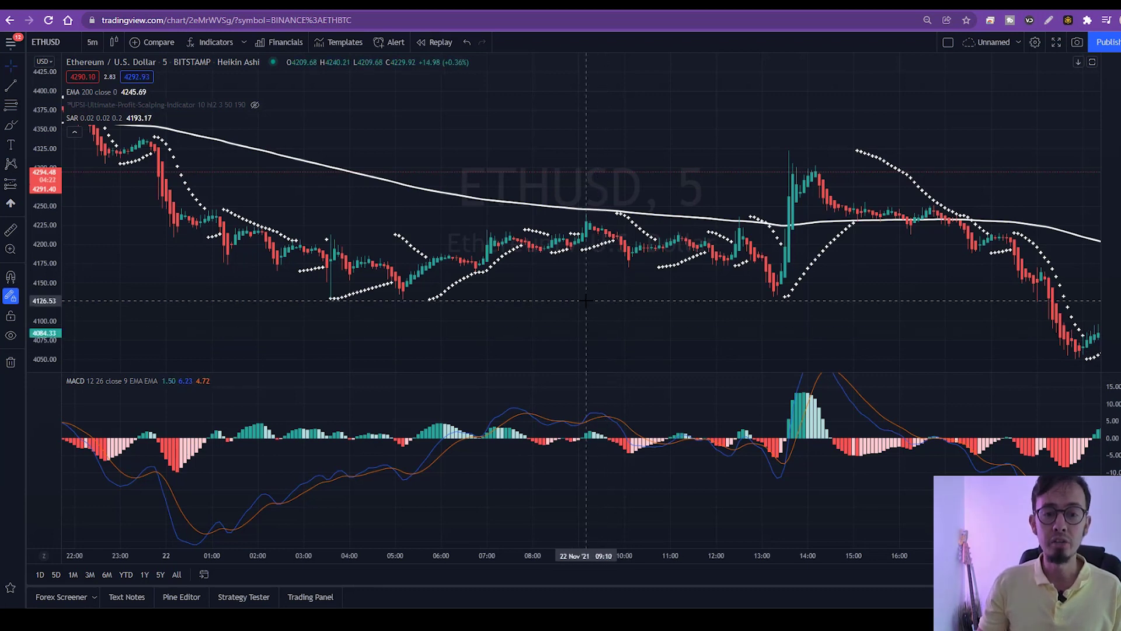
drag(331, 286, 657, 283)
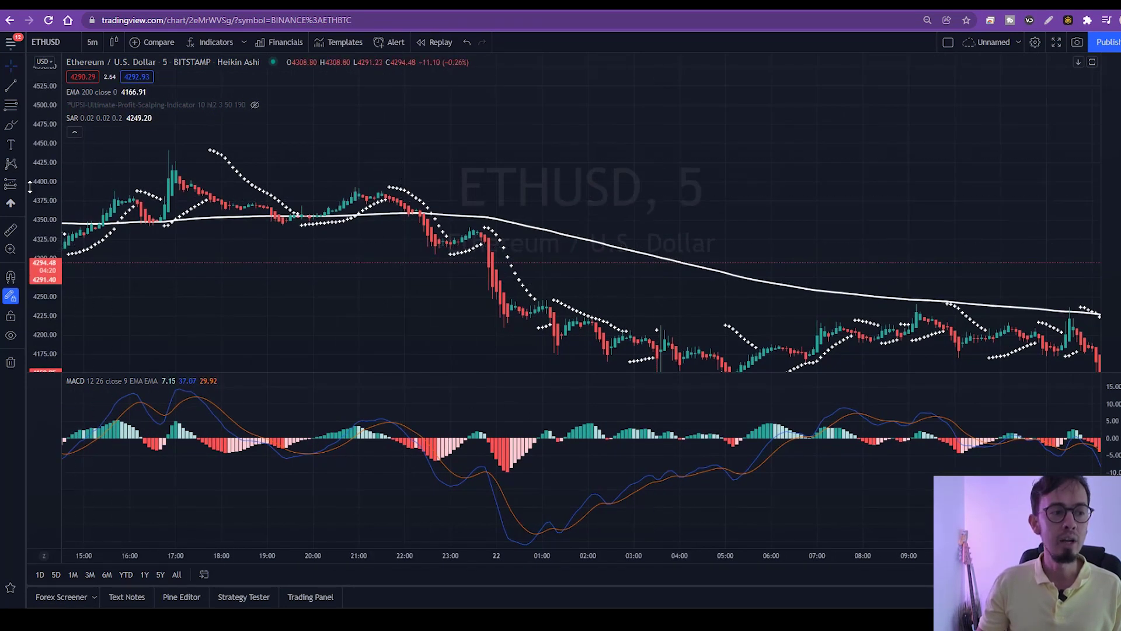
Step: Brush a circle and falling arrow at the 200 EMA break around 22:20, and a circle and rising arrow at the upward cross after 15:00
click(11, 125)
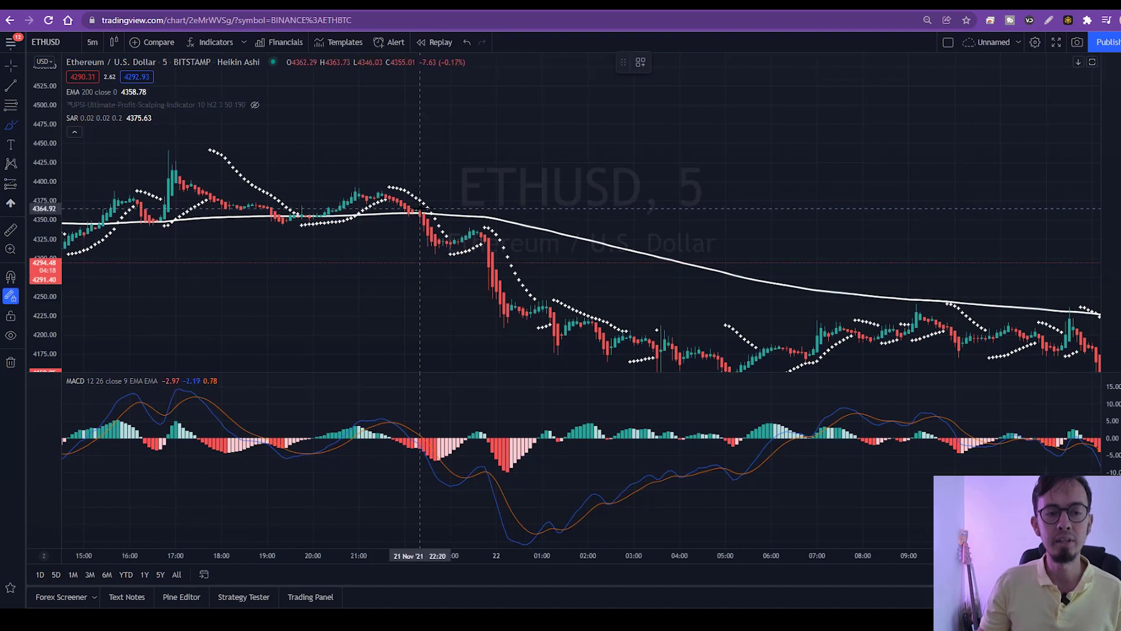
mouse_move(424, 207)
mouse_down()
mouse_move(413, 222)
mouse_move(433, 211)
mouse_move(470, 318)
mouse_up()
scroll(471, 319, down, 3)
mouse_move(292, 219)
mouse_down()
mouse_move(301, 228)
mouse_move(331, 160)
mouse_move(358, 146)
mouse_move(360, 157)
mouse_up()
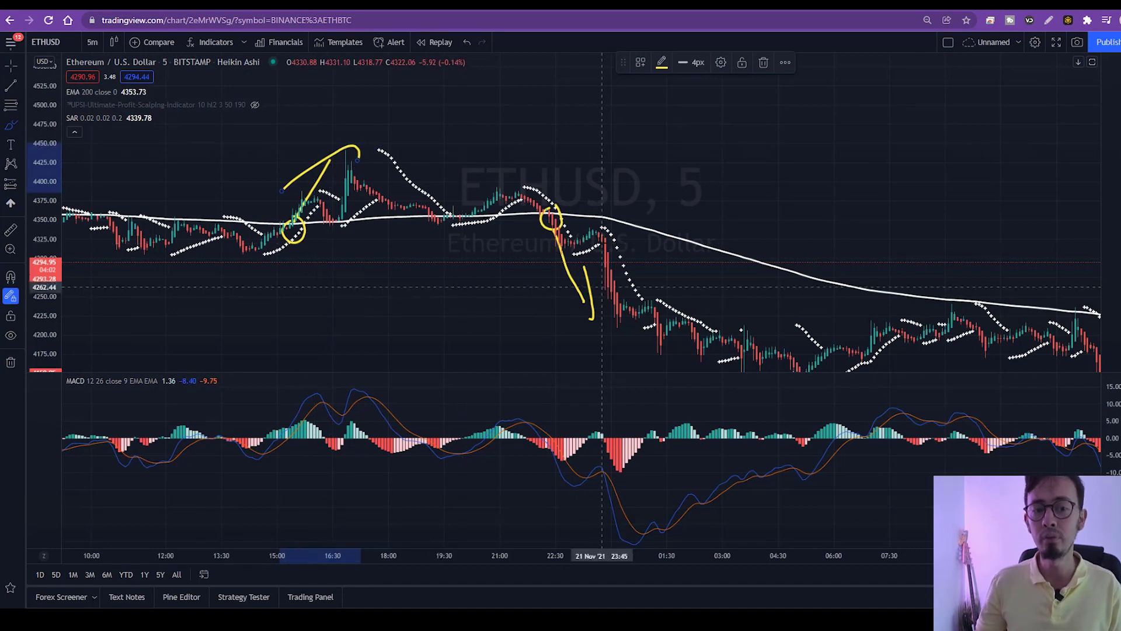
Step: Undo the brushed circles and arrows at the two 200 EMA crossings
scroll(409, 198, up, 2)
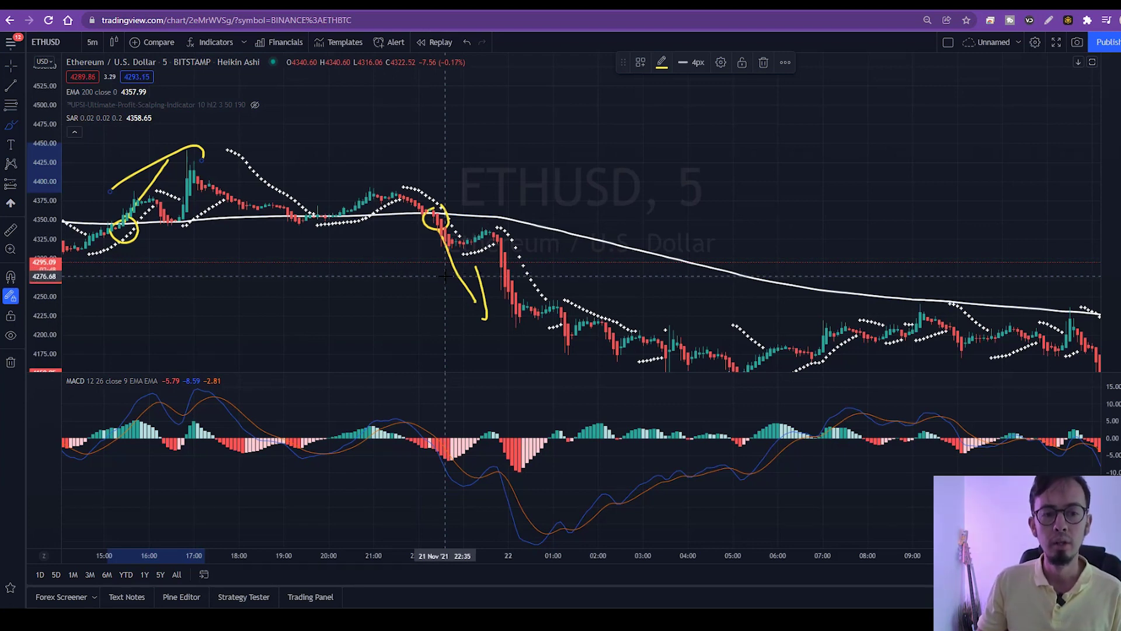
scroll(352, 219, up, 2)
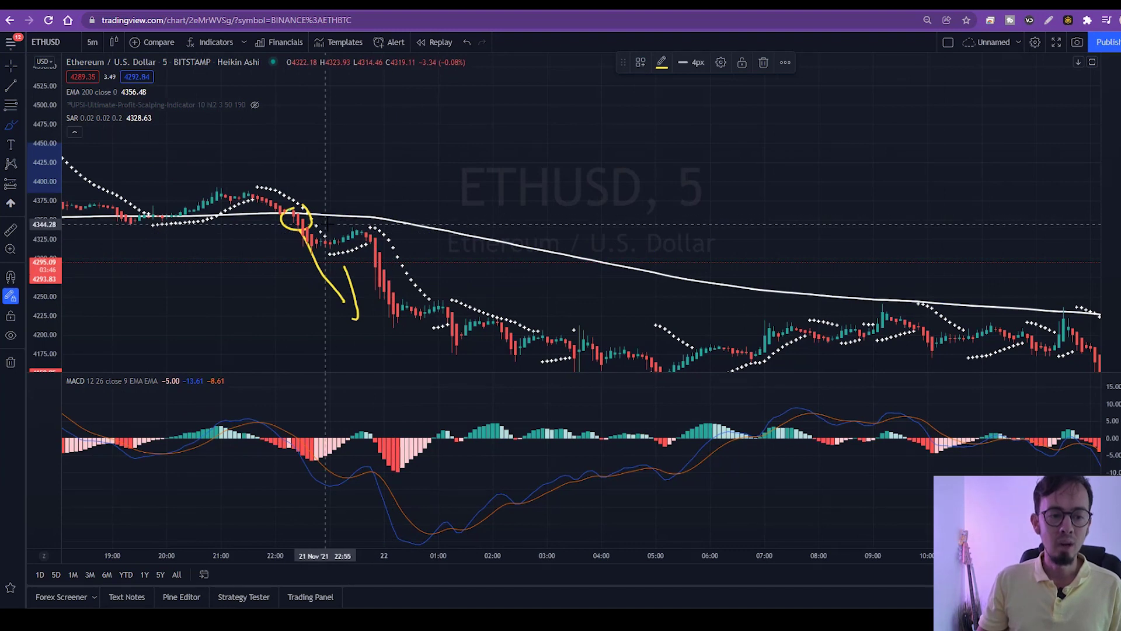
key(ctrl+z)
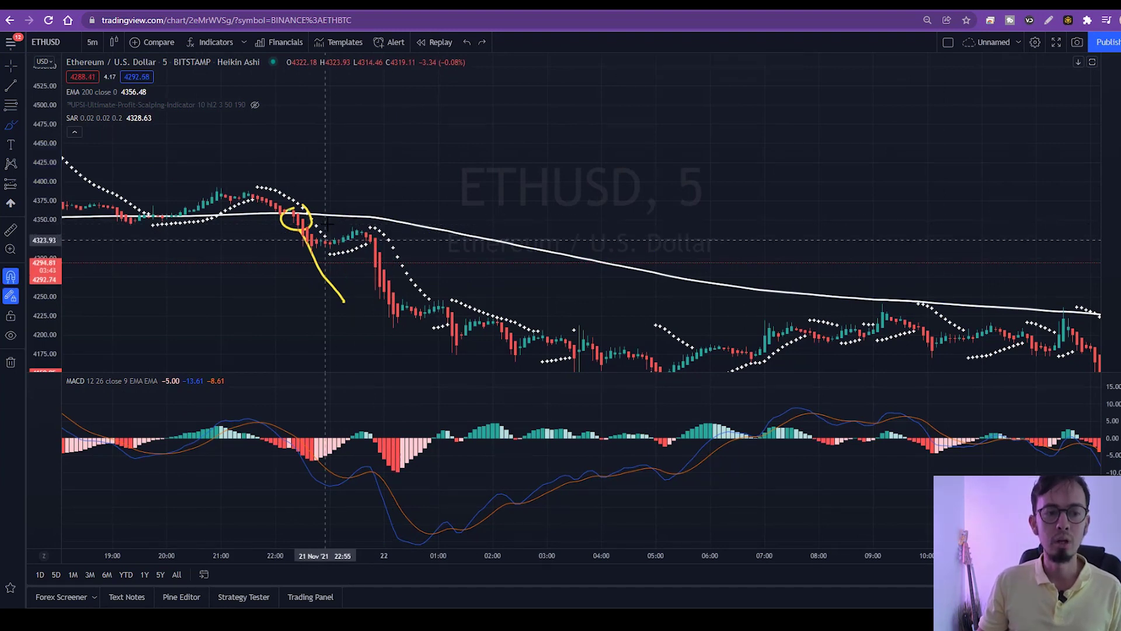
key(ctrl+z)
key(ctrl+z)
scroll(350, 227, left, 3)
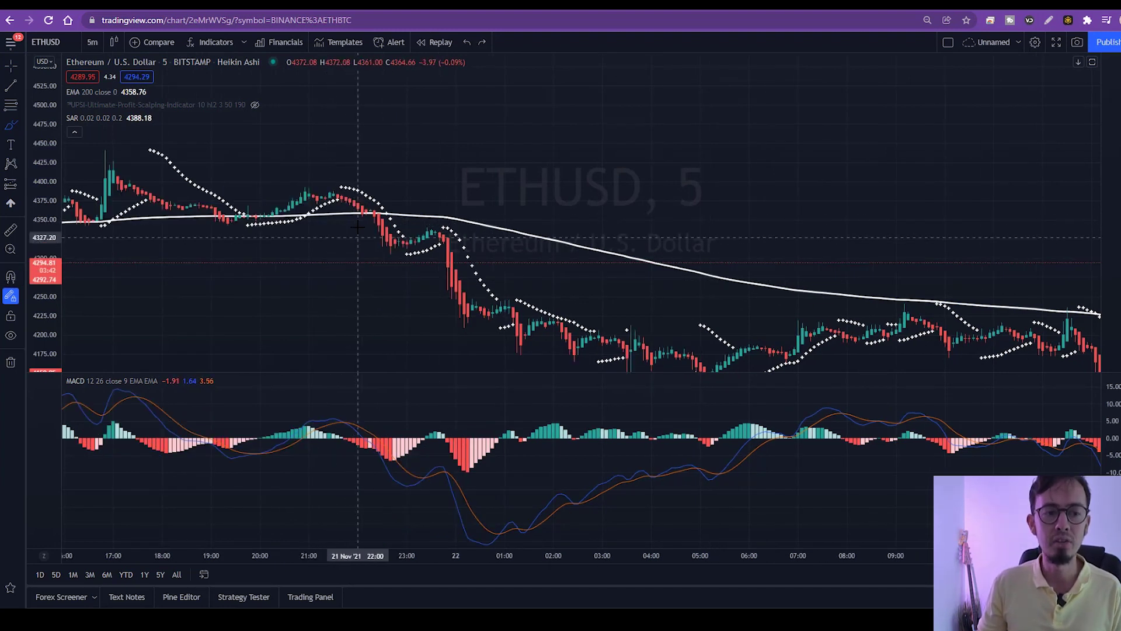
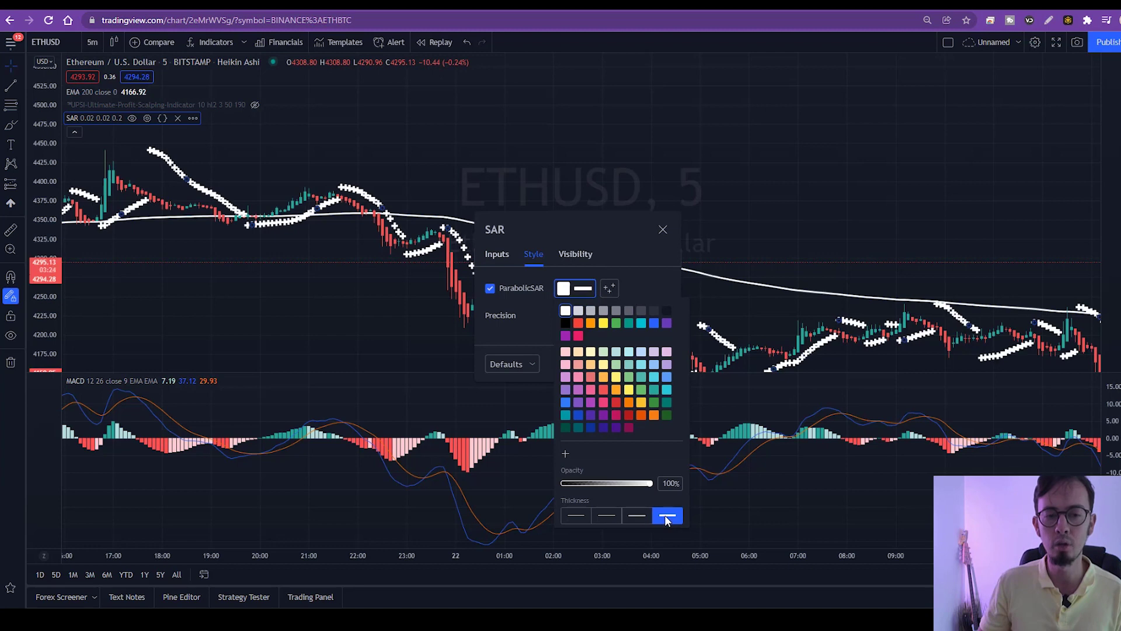
Step: Compare line thicknesses for the Parabolic SAR, set it to the second-thinnest option and confirm the style
click(637, 516)
click(618, 517)
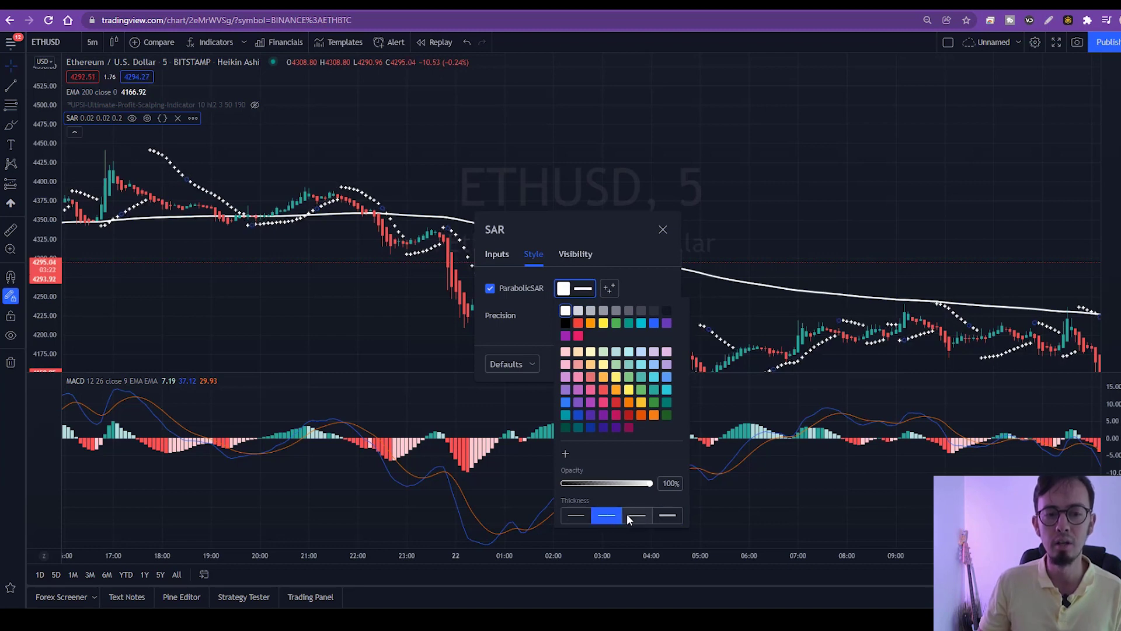
click(629, 516)
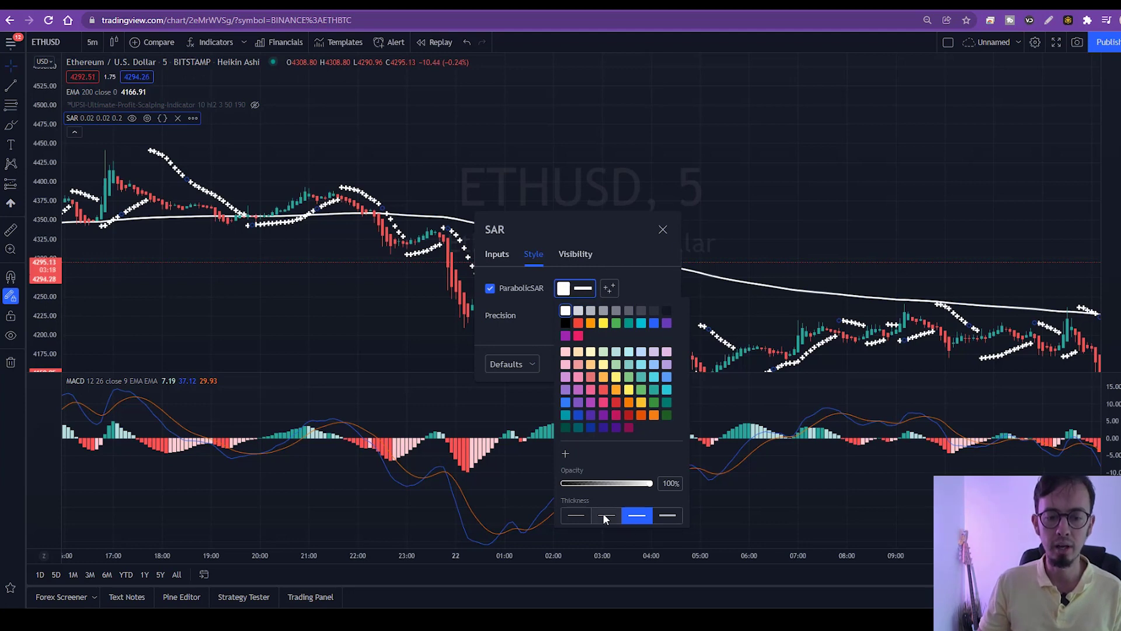
click(605, 517)
click(607, 227)
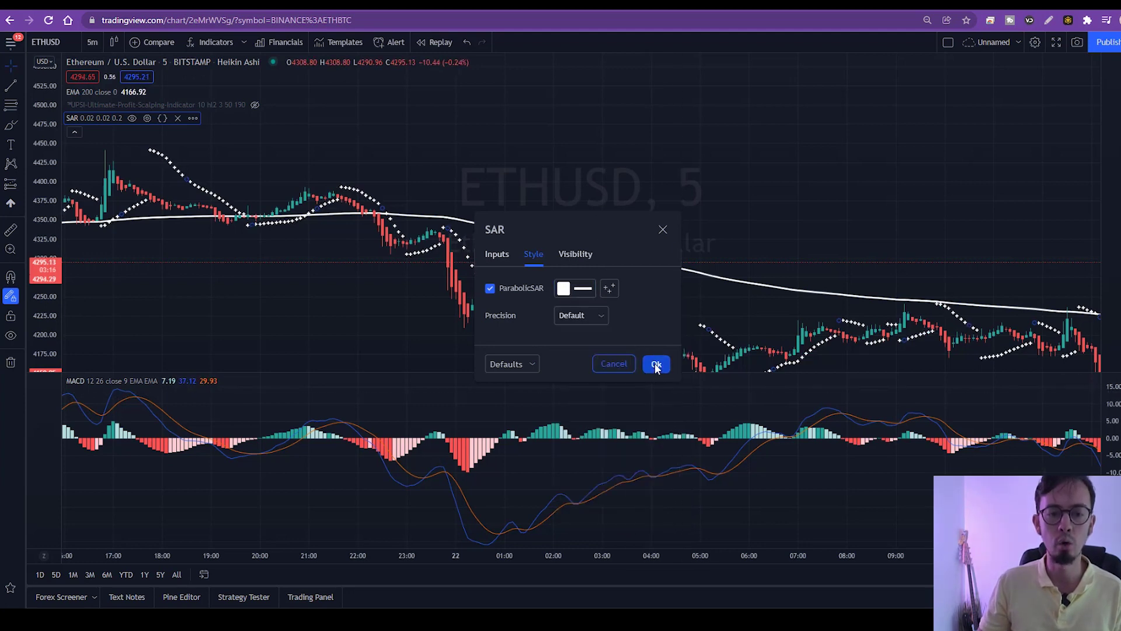
click(656, 365)
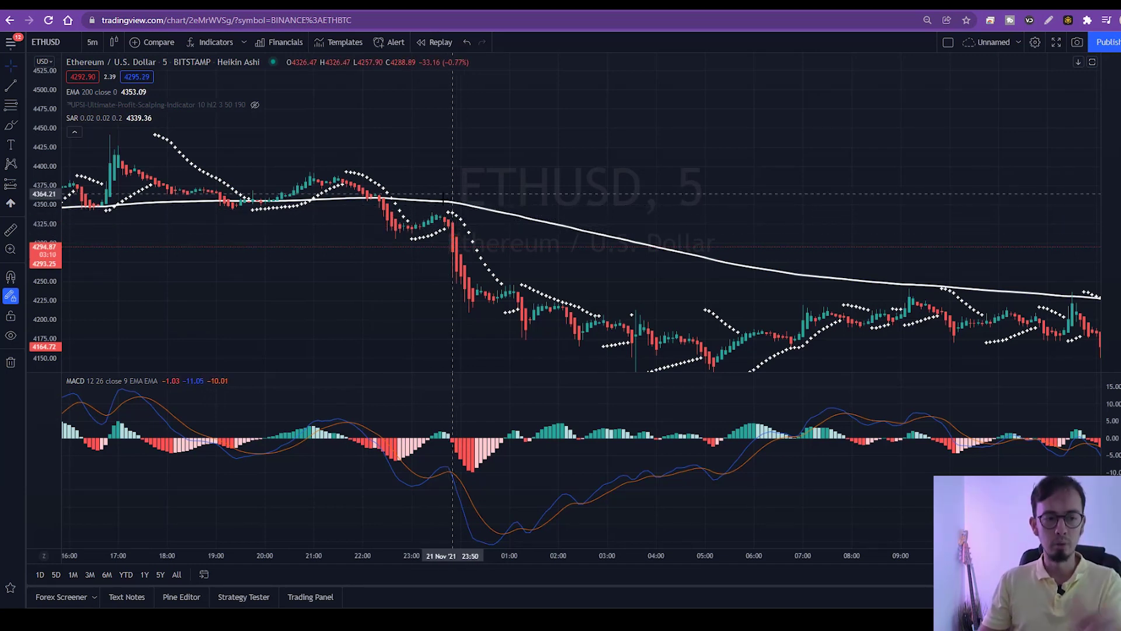
Step: Brush and undo a circle at the break below the 200 EMA, then circle the first SAR dots before the sell-off and remove it
mouse_move(384, 195)
mouse_down()
mouse_move(369, 192)
mouse_move(364, 206)
mouse_up()
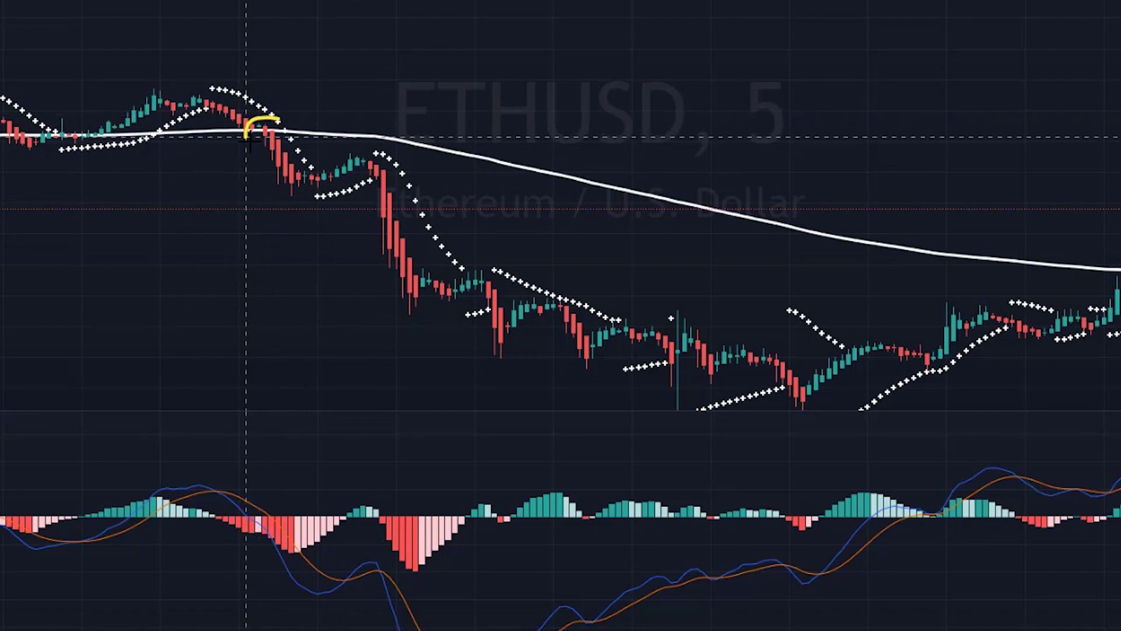
drag(247, 139, 285, 140)
key(ctrl+z)
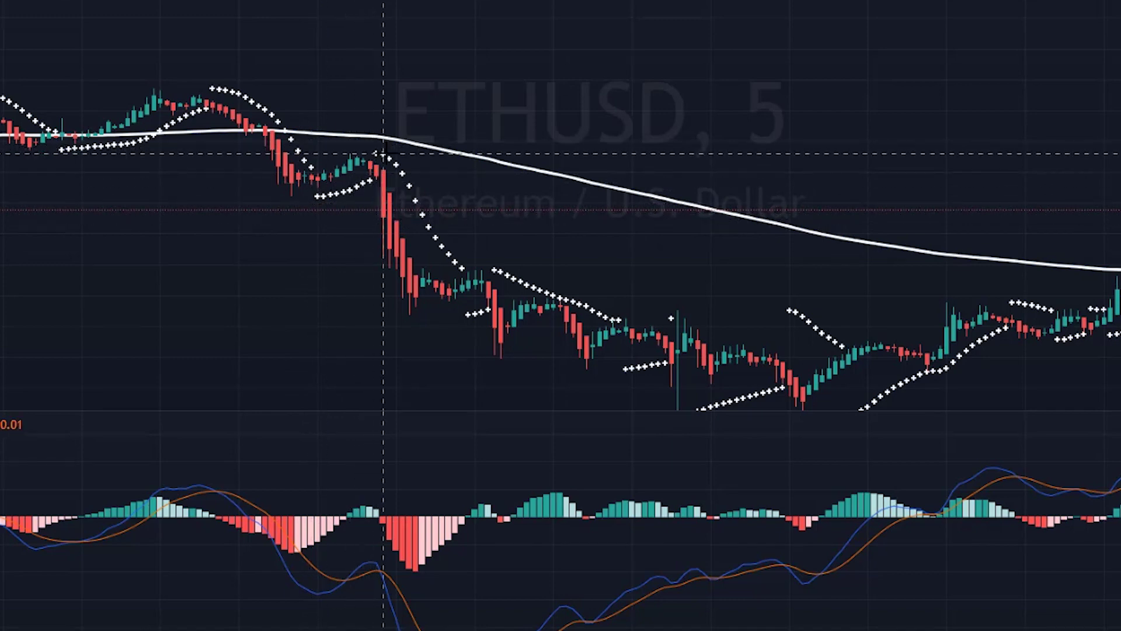
mouse_move(390, 141)
mouse_down()
mouse_move(368, 147)
mouse_move(374, 169)
mouse_move(397, 157)
mouse_move(388, 140)
mouse_up()
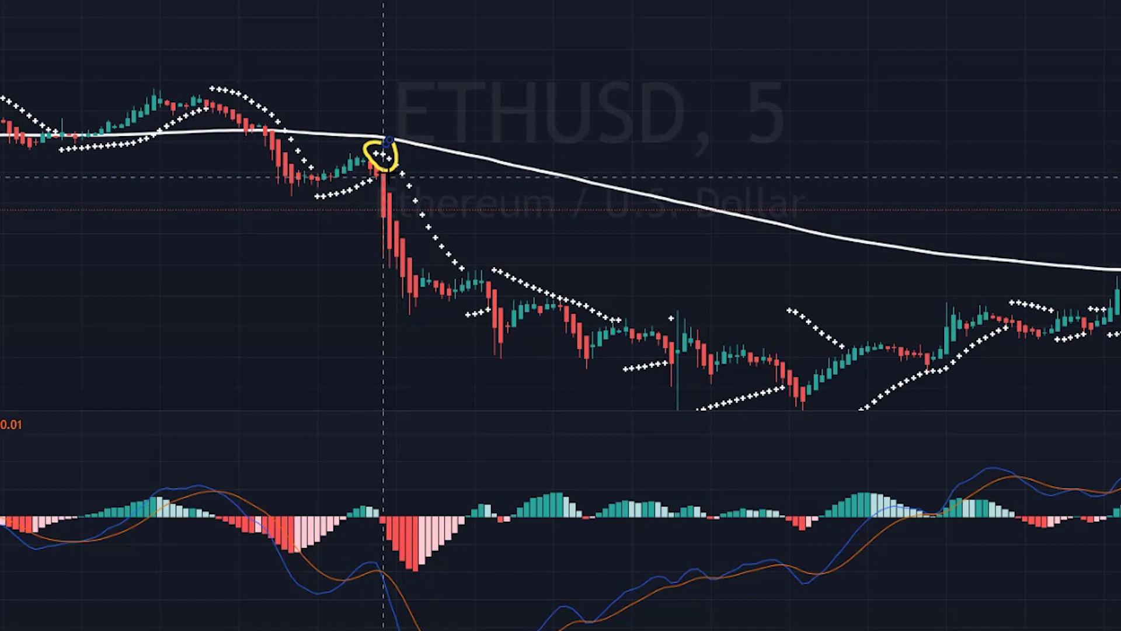
key(Escape)
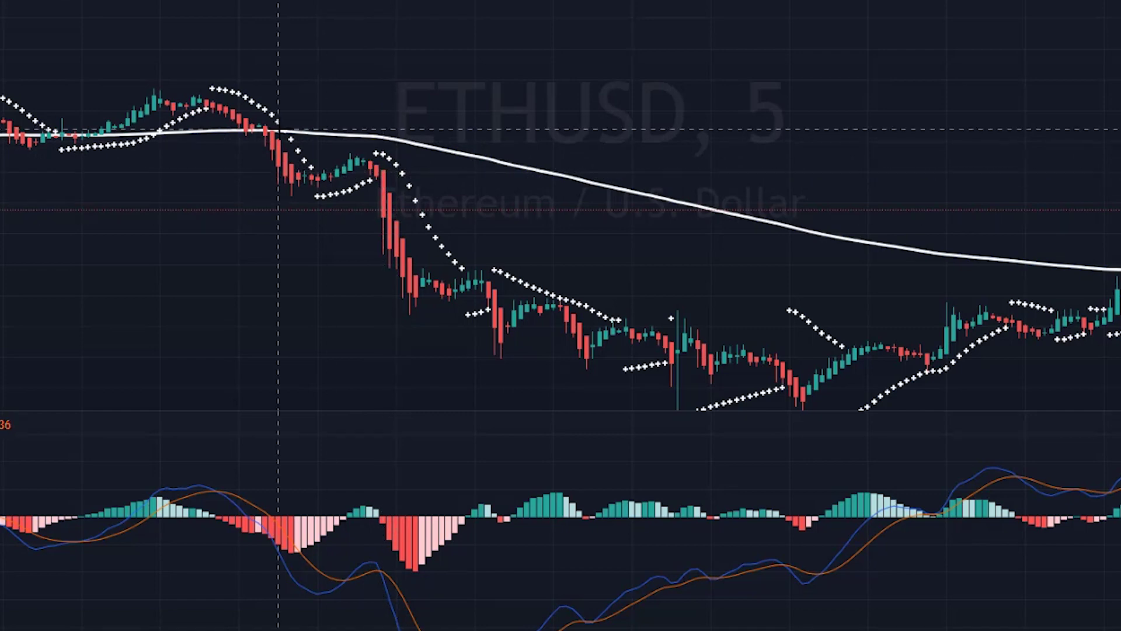
Step: Brush a circle and falling stroke at the break below the 200 EMA, clear them, and mark the SAR dots above the sell-off candles
mouse_move(259, 122)
mouse_down()
mouse_move(295, 151)
mouse_move(285, 126)
mouse_move(291, 151)
mouse_up()
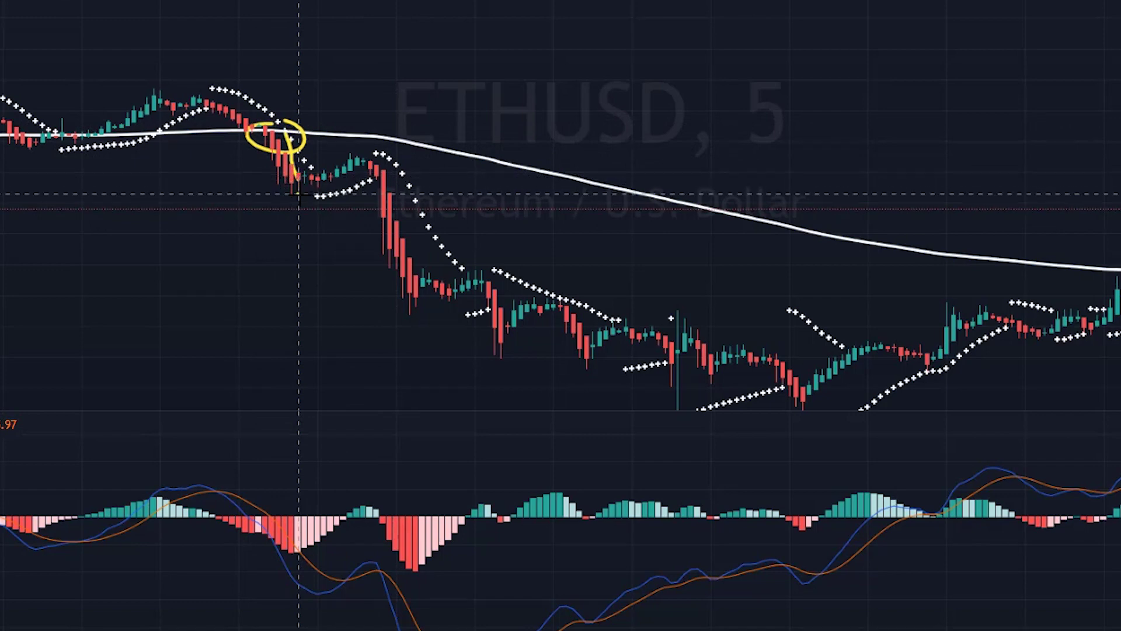
mouse_move(299, 193)
mouse_down()
mouse_move(320, 200)
mouse_move(350, 180)
mouse_up()
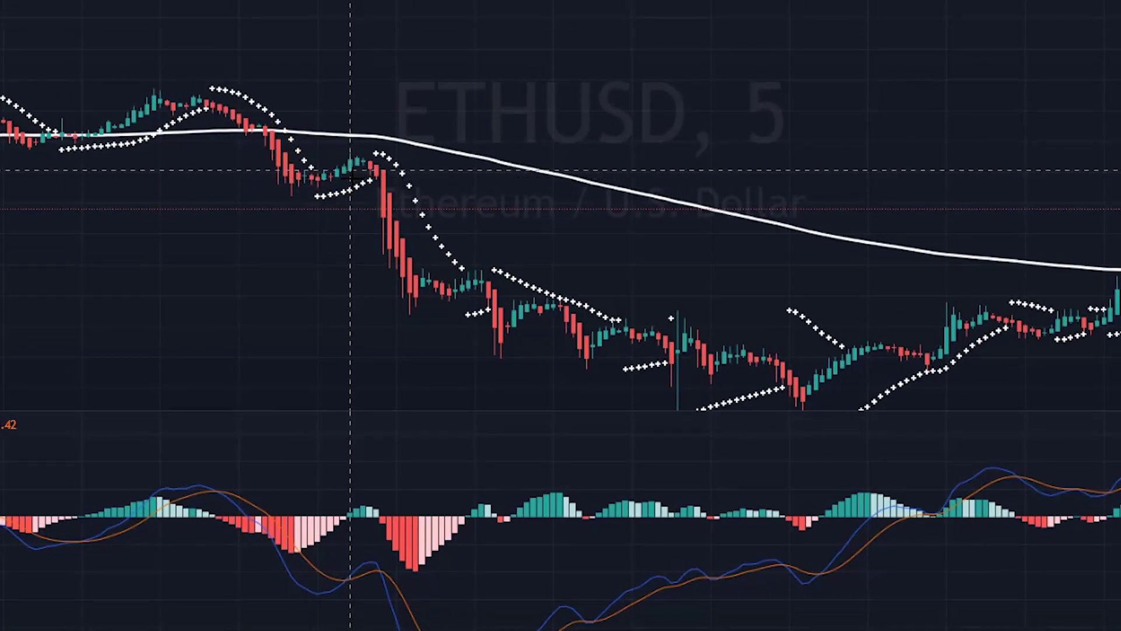
mouse_move(378, 143)
mouse_down()
mouse_move(364, 161)
mouse_move(377, 184)
mouse_move(397, 142)
mouse_move(359, 143)
mouse_move(386, 201)
mouse_move(436, 218)
mouse_move(430, 152)
mouse_up()
scroll(297, 129, up, 3)
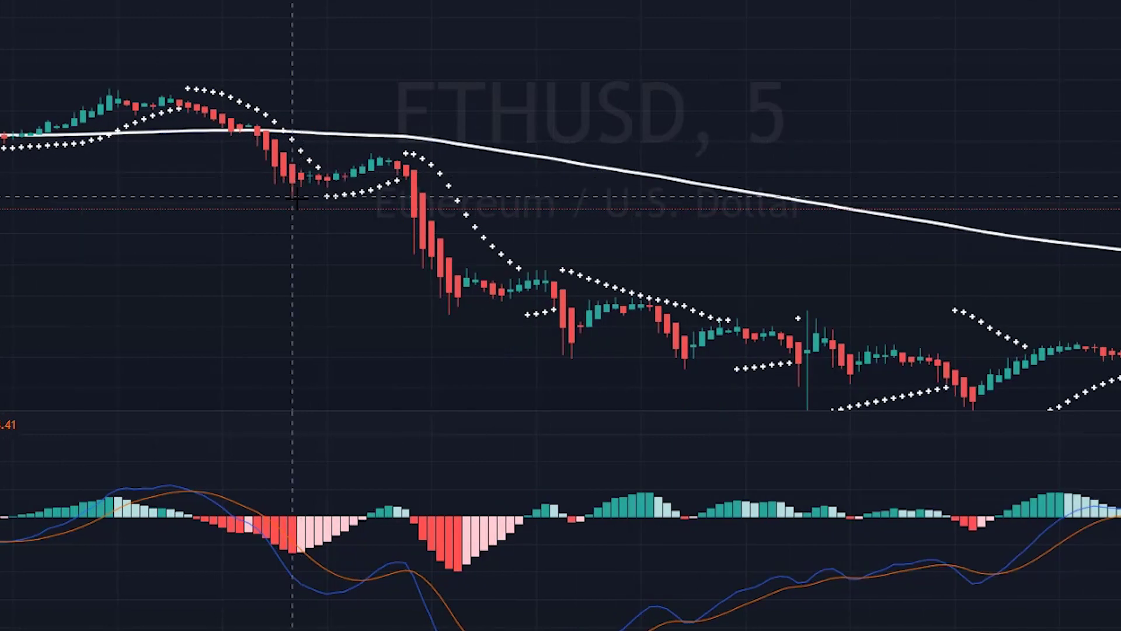
Step: Circle the break below the 200 EMA beside the marked SAR dots and undo both brush marks
mouse_move(275, 122)
mouse_down()
mouse_move(240, 128)
mouse_move(264, 141)
mouse_move(284, 102)
mouse_move(170, 66)
mouse_move(352, 188)
mouse_move(311, 124)
mouse_up()
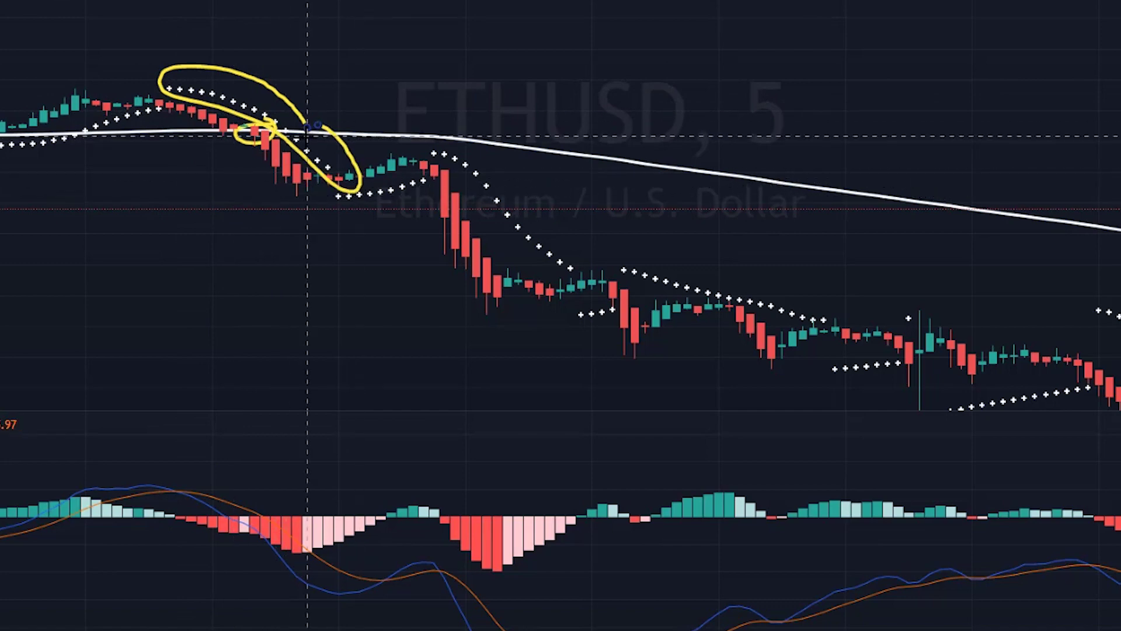
key(ctrl+z)
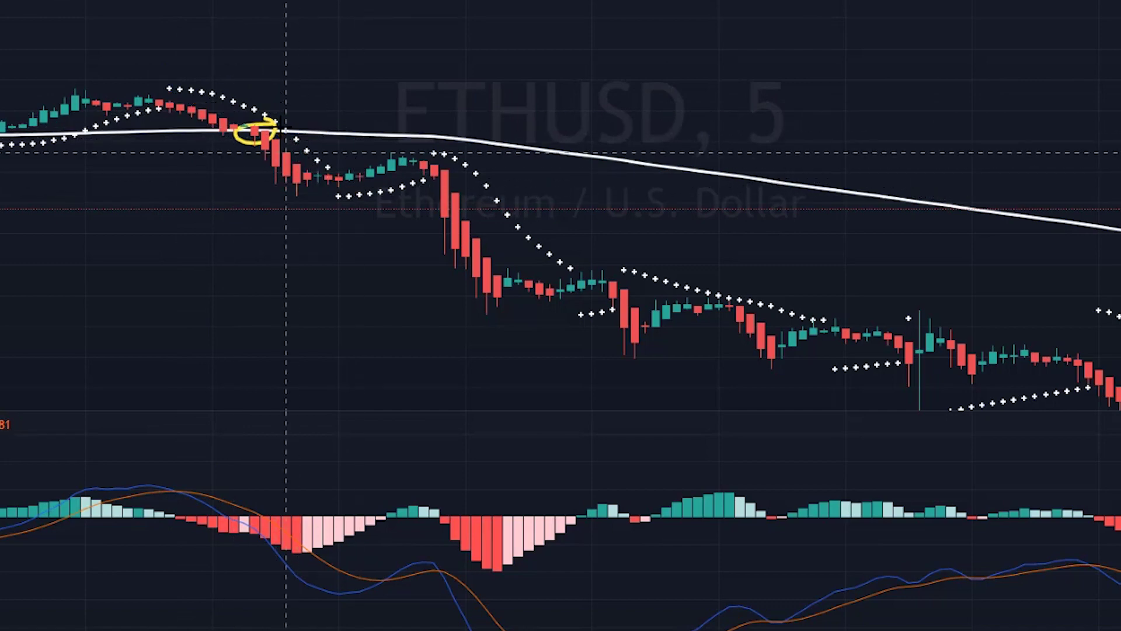
key(ctrl+z)
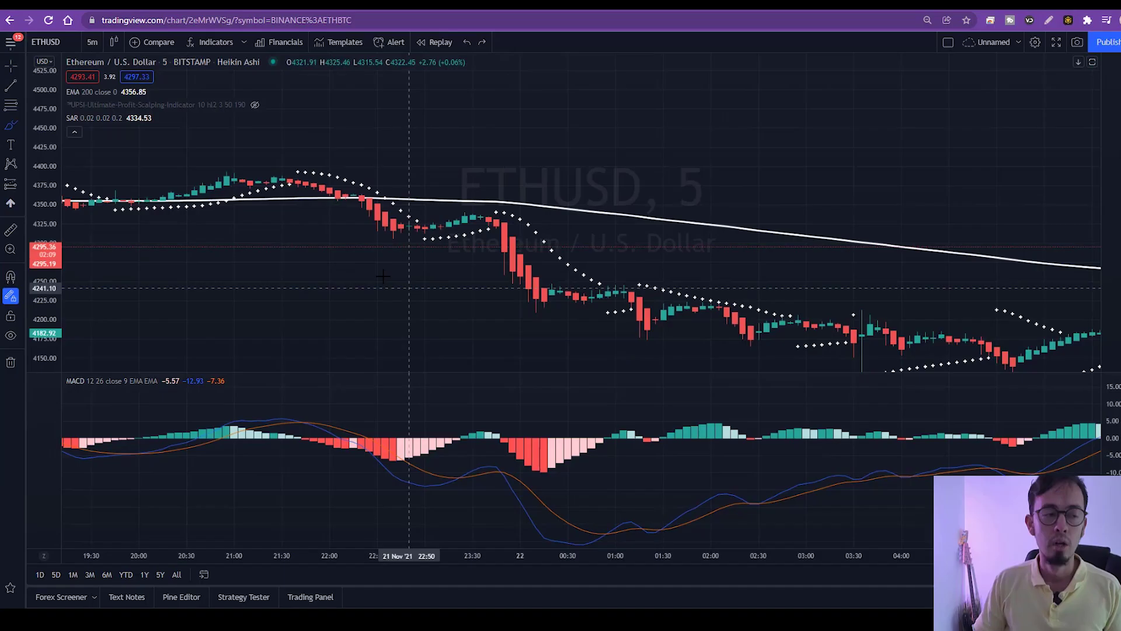
Step: Brush circles at the first SAR dots above the second sell-off and on the 200 EMA above them, undoing each one
drag(305, 270, 200, 237)
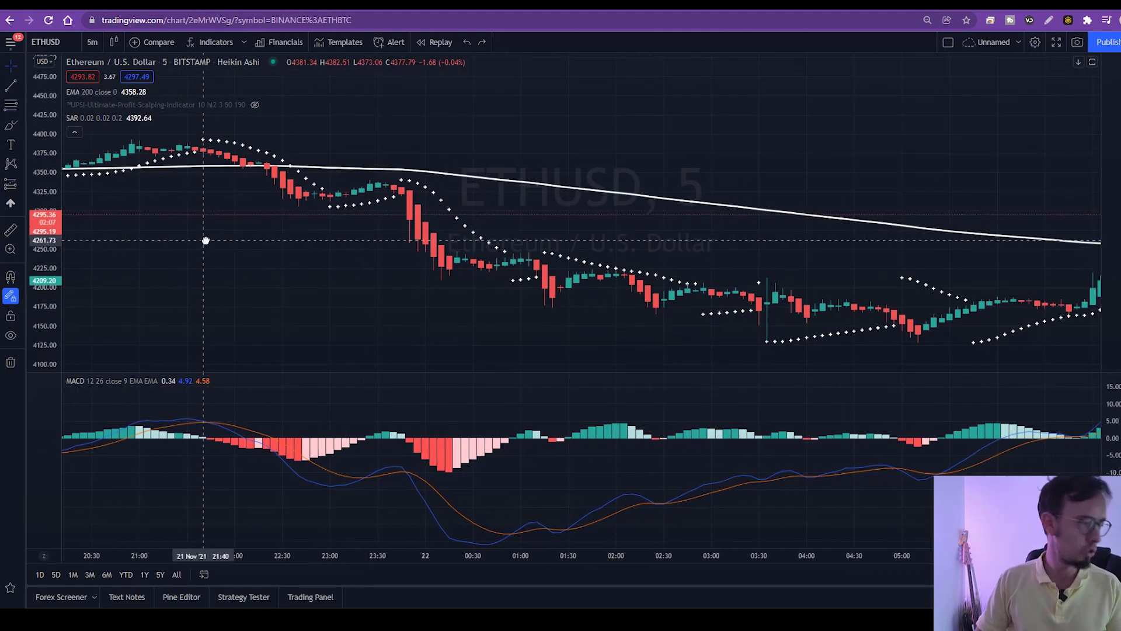
scroll(325, 290, up, 3)
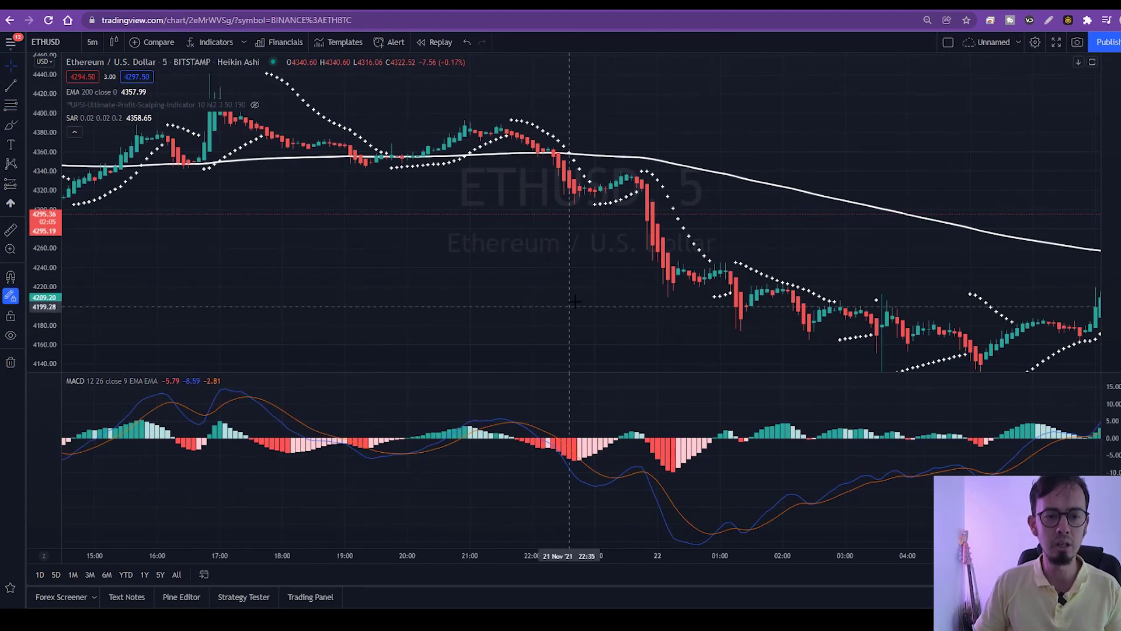
scroll(402, 289, down, 5)
drag(401, 288, 348, 308)
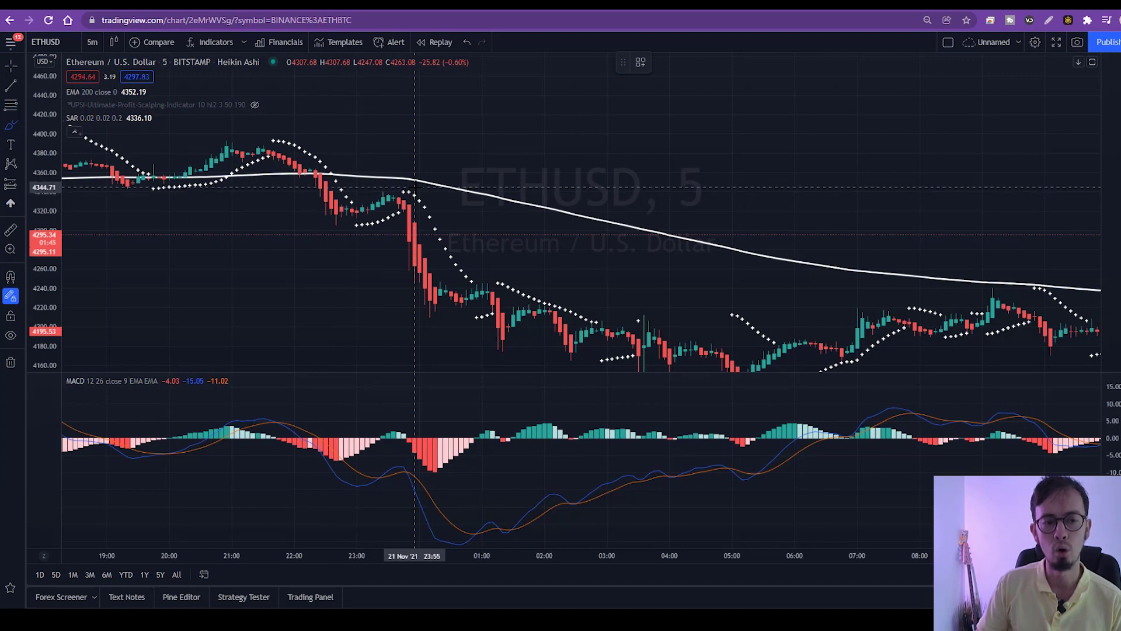
mouse_move(415, 188)
mouse_down()
mouse_move(401, 201)
mouse_move(416, 186)
mouse_up()
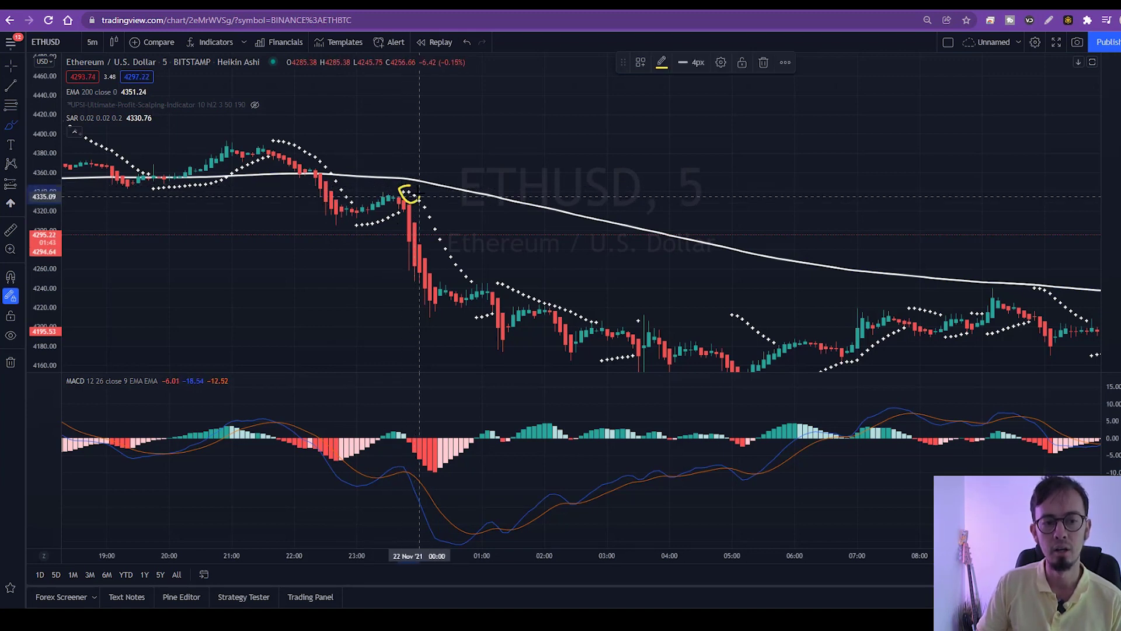
key(ctrl+z)
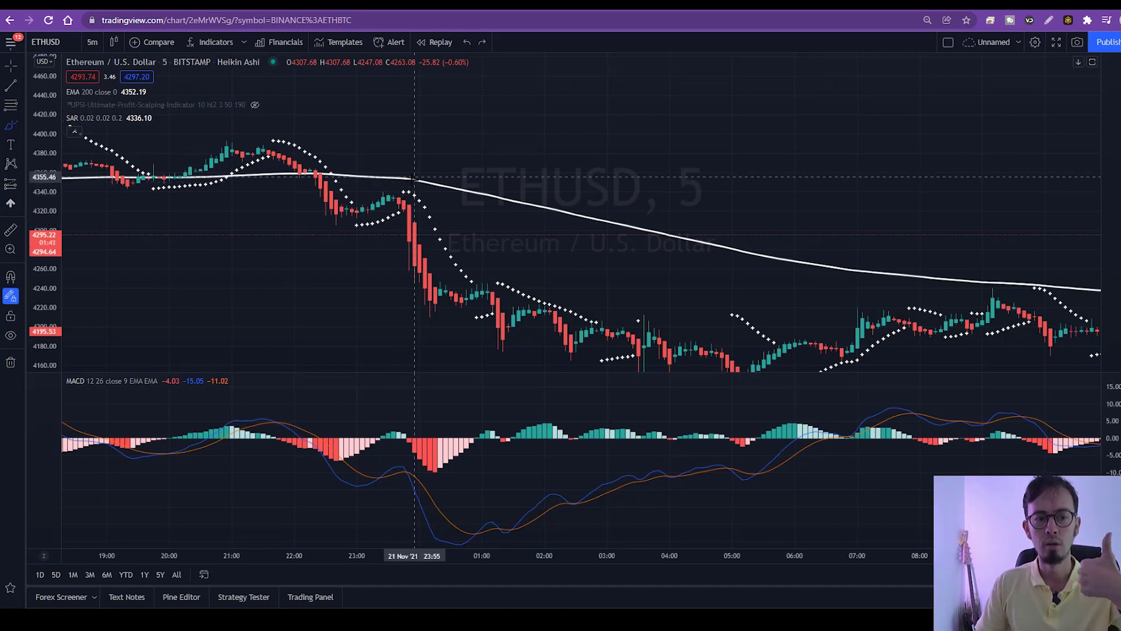
drag(411, 168, 415, 176)
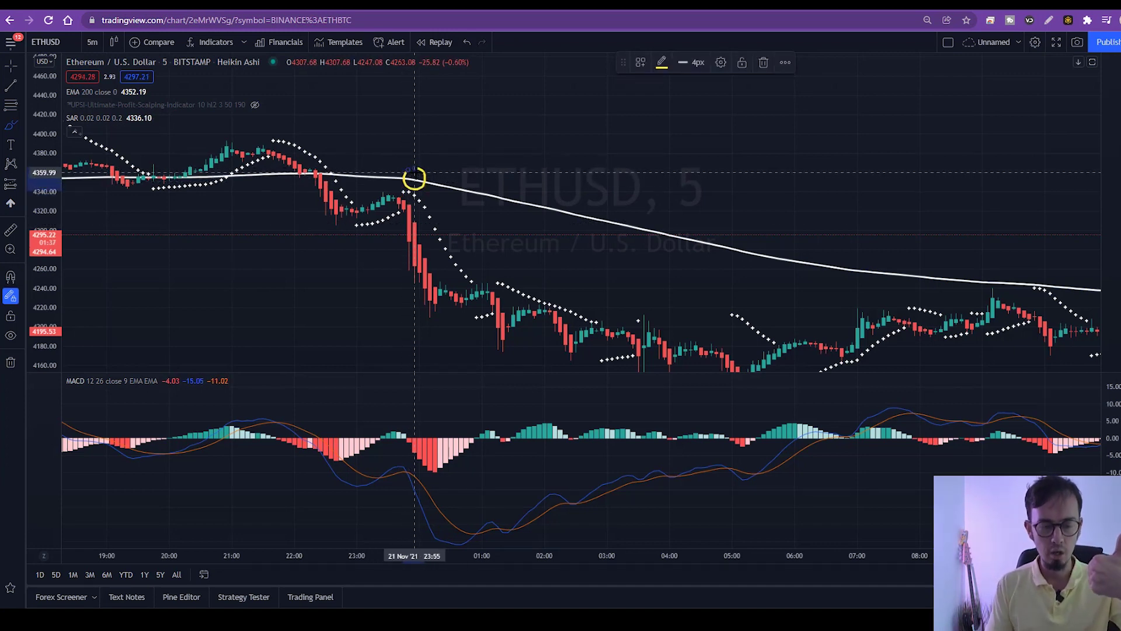
key(ctrl+z)
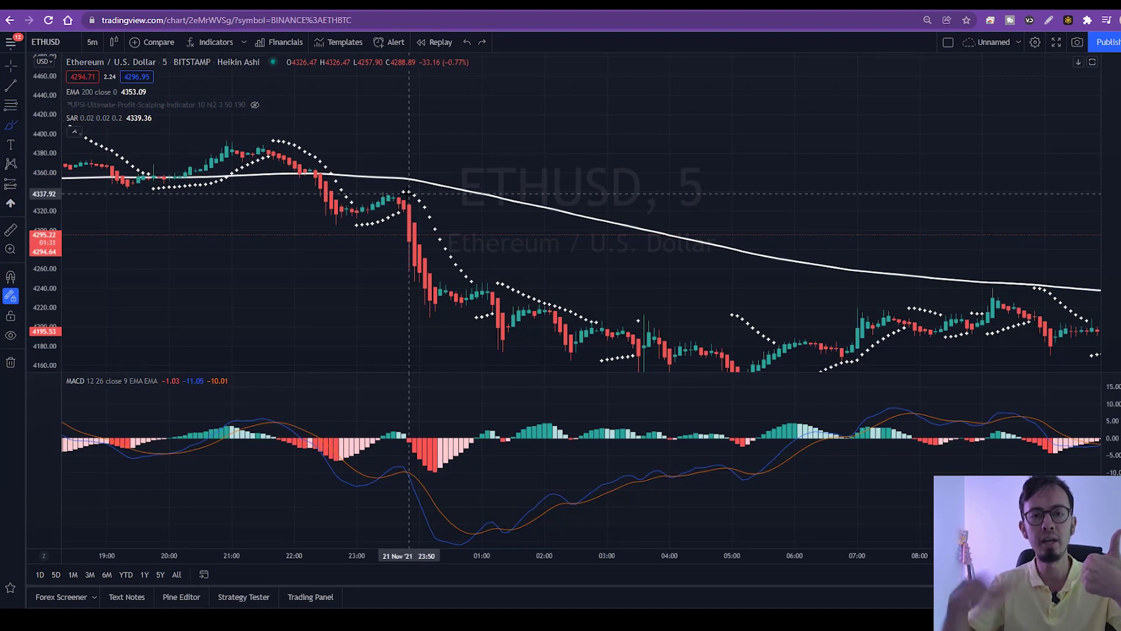
drag(409, 186, 409, 191)
key(ctrl+z)
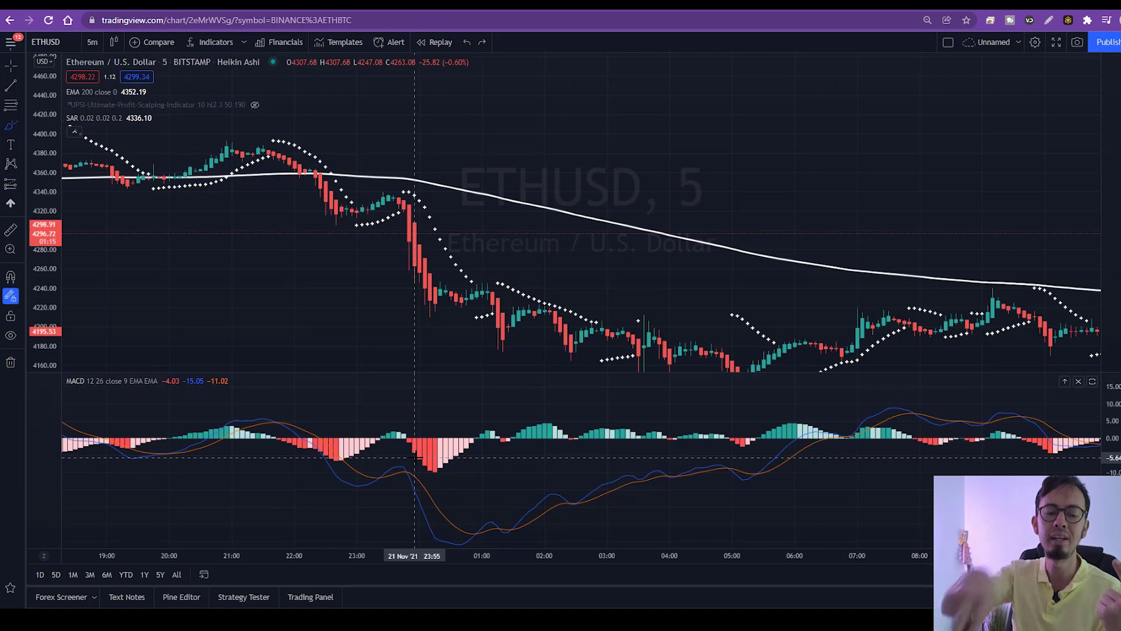
Step: Circle the MACD and signal line crossover at the start of the second sell-off twice, undoing each circle
mouse_move(418, 467)
mouse_down()
mouse_move(414, 488)
mouse_move(425, 469)
mouse_move(398, 469)
mouse_up()
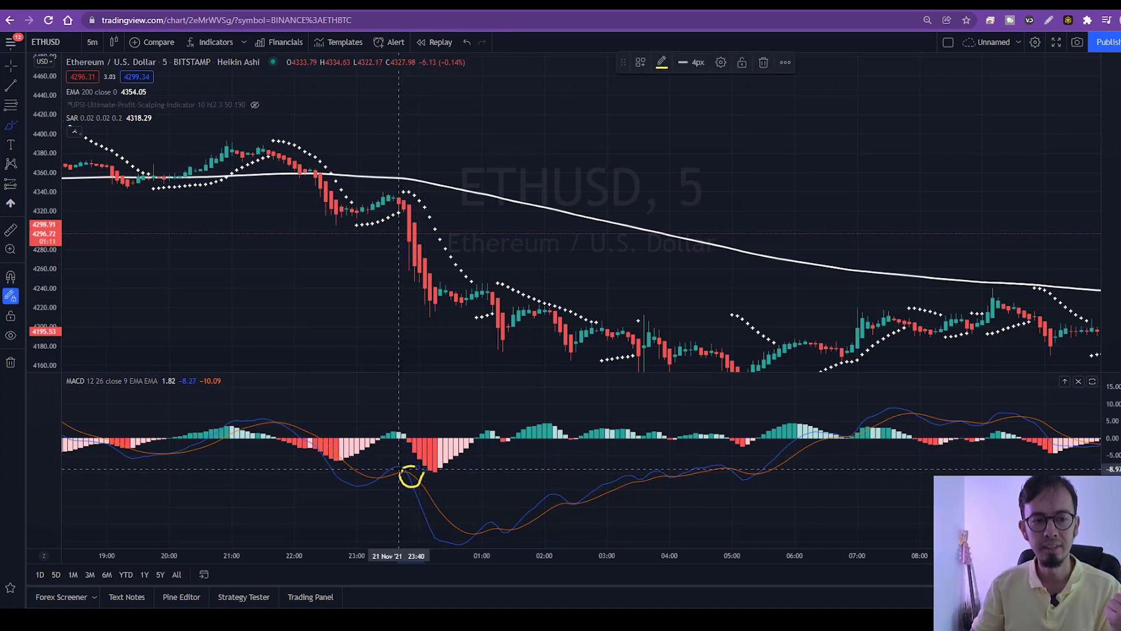
key(ctrl+z)
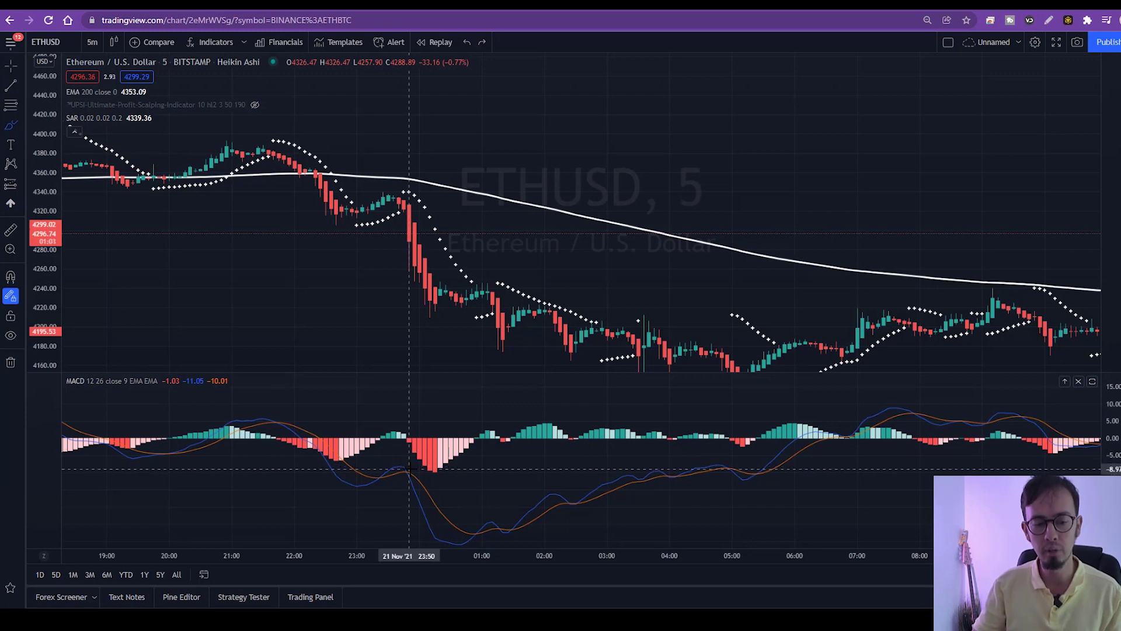
scroll(409, 469, up, 5)
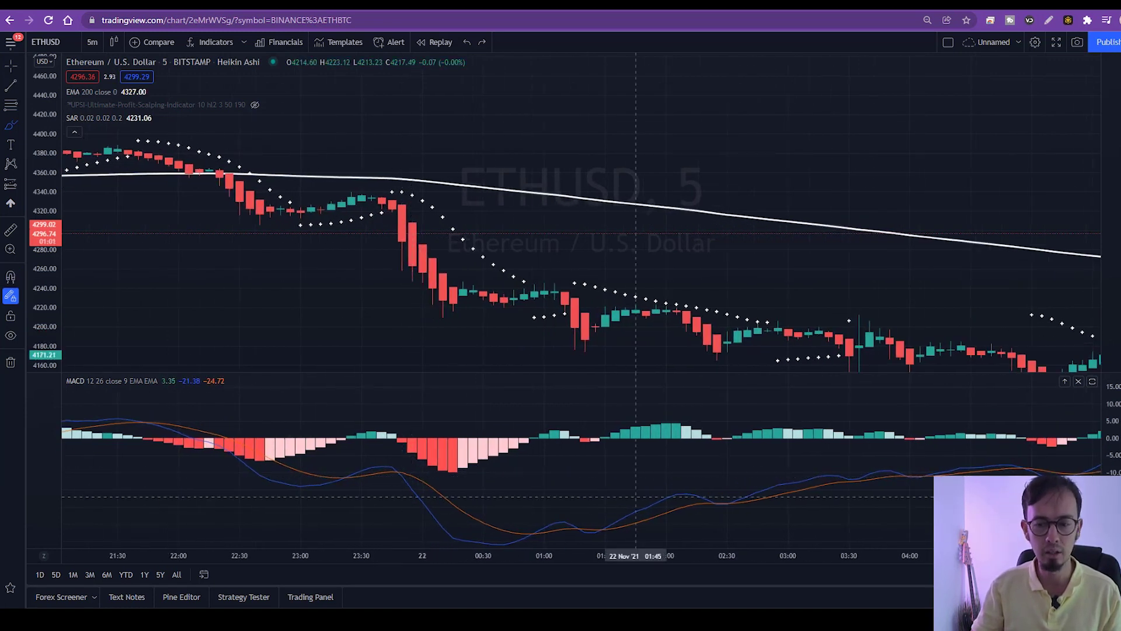
click(402, 469)
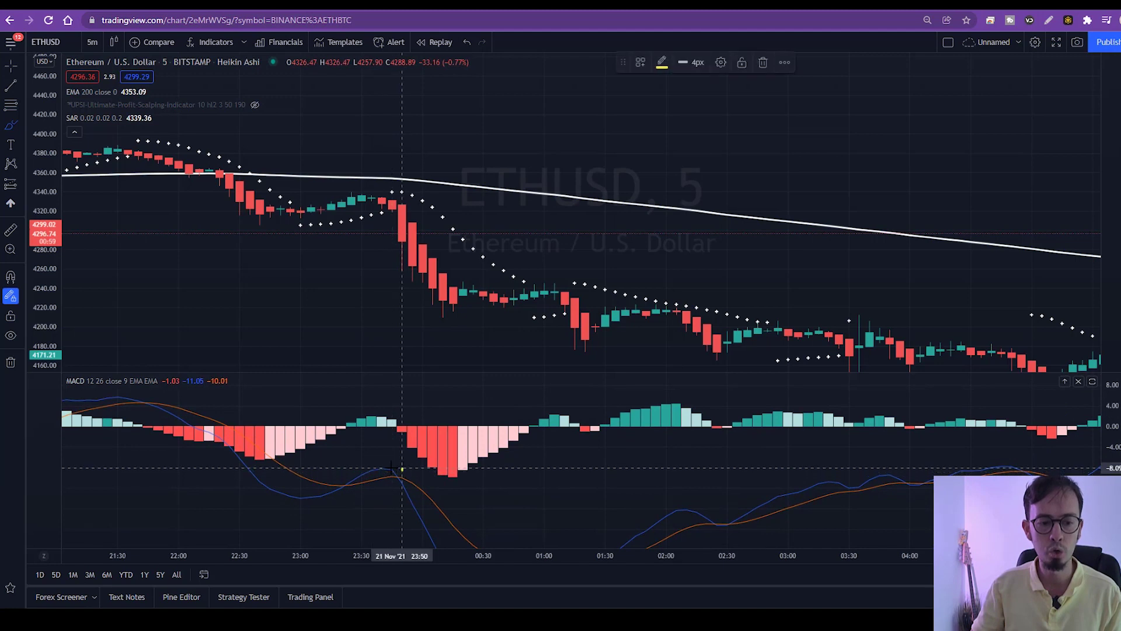
mouse_move(402, 469)
mouse_down()
mouse_move(383, 488)
mouse_move(412, 470)
mouse_move(401, 465)
mouse_move(413, 495)
mouse_up()
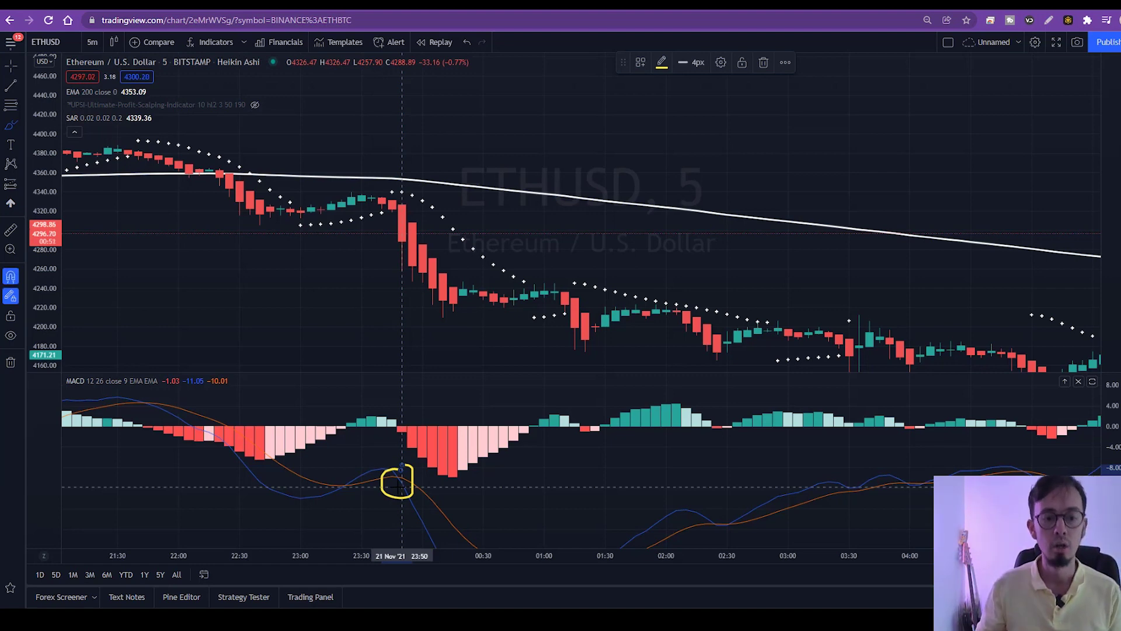
key(ctrl+z)
Step: Place a short position on the first large red candle of the second sell-off, with its entry at 4327.73
scroll(327, 394, down, 5)
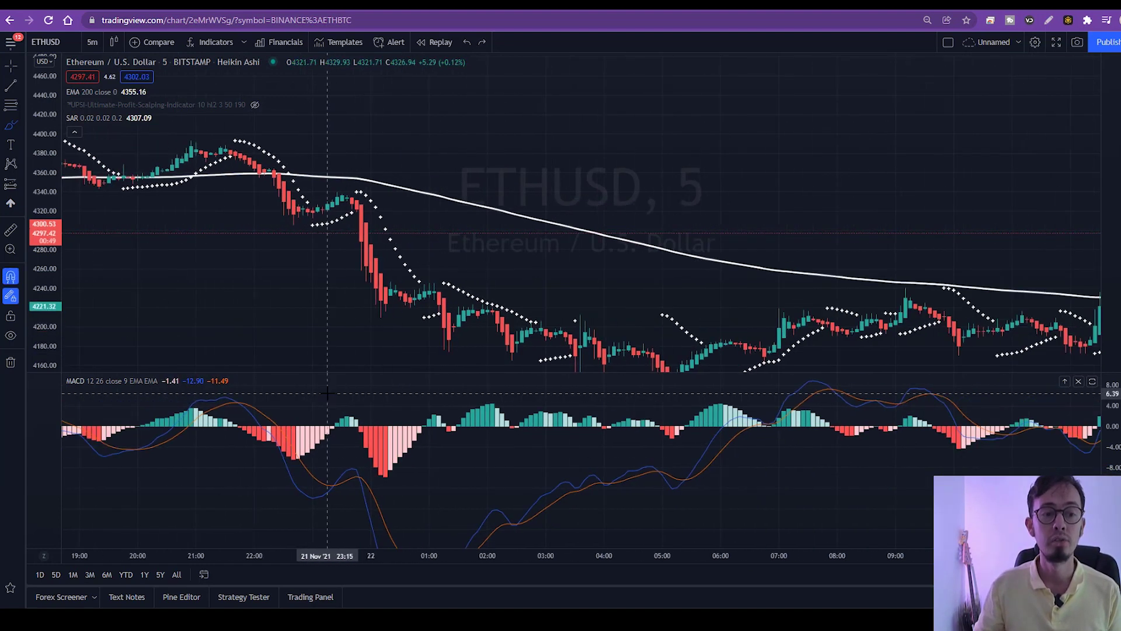
click(22, 185)
click(52, 206)
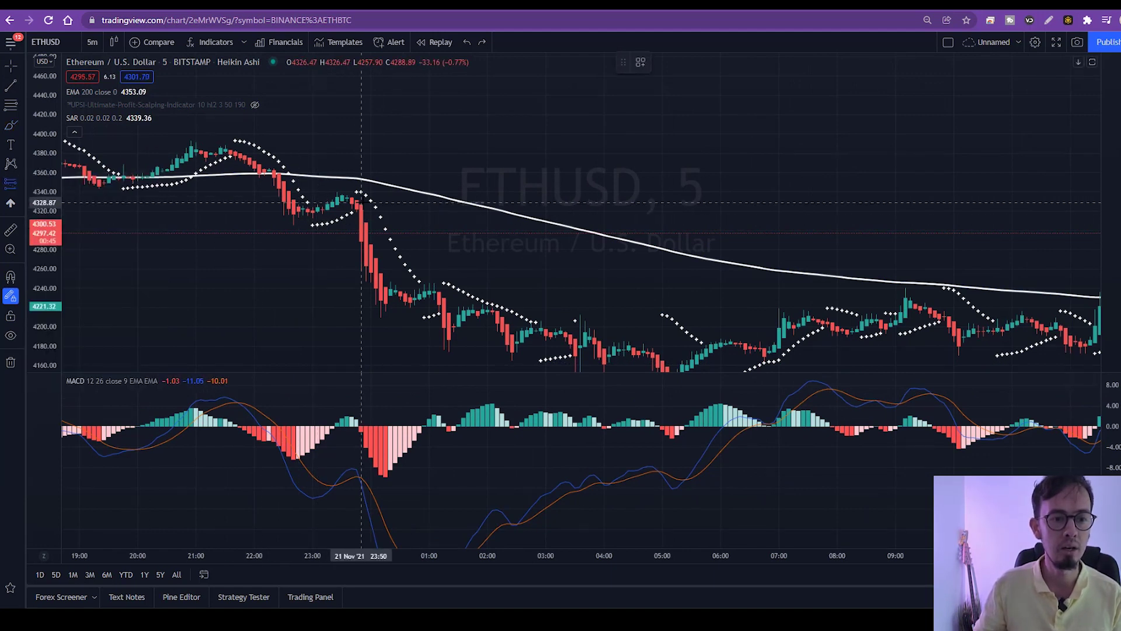
click(358, 205)
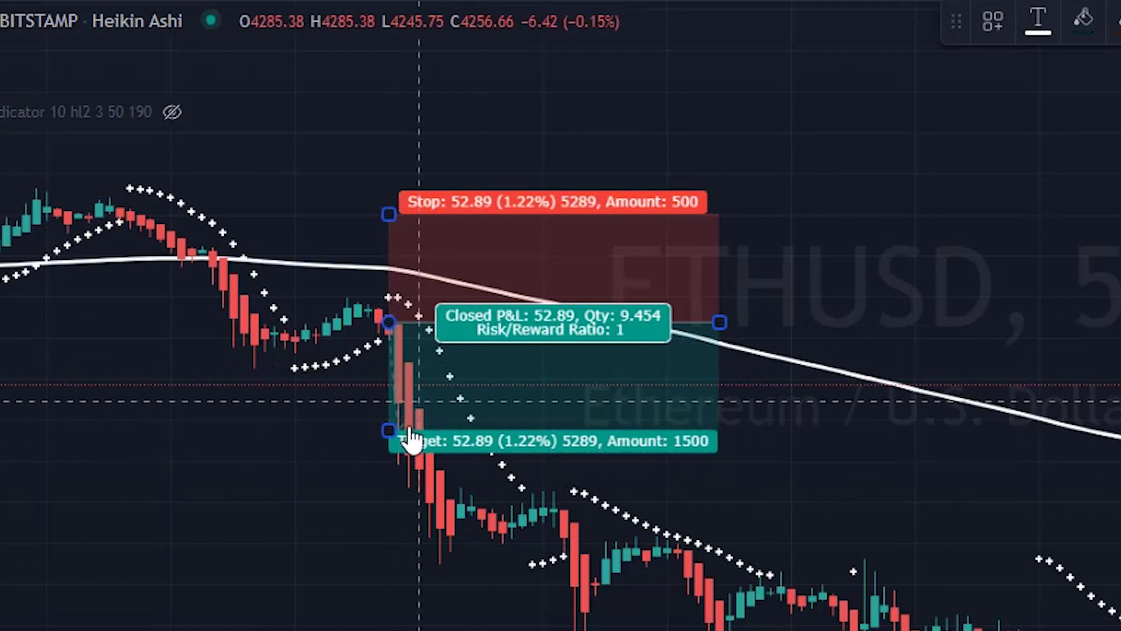
Step: Draw a trend line from the 20 Nov 15:20 low at about 4219 to about 4225 on 22 Nov
drag(389, 432, 292, 385)
scroll(500, 381, left, 15)
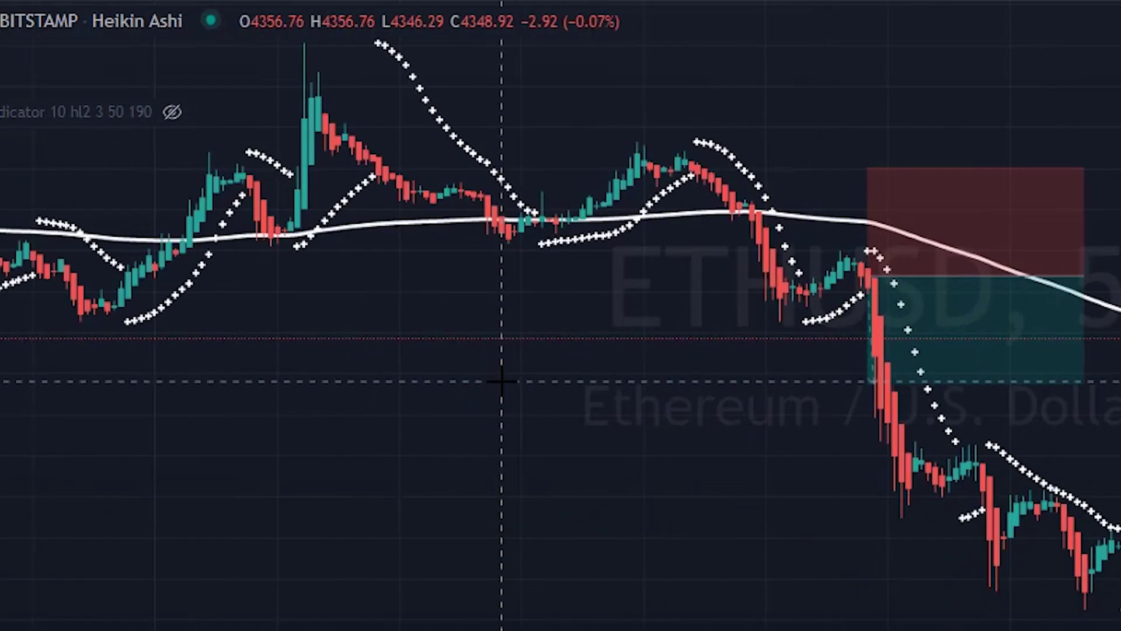
scroll(500, 381, left, 10)
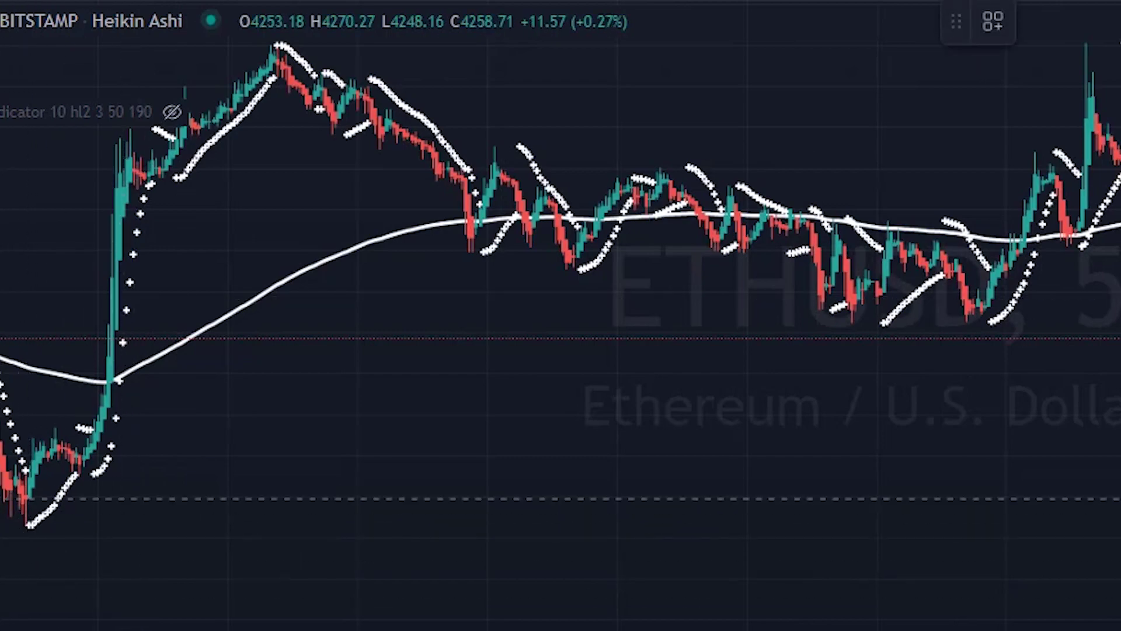
click(0, 501)
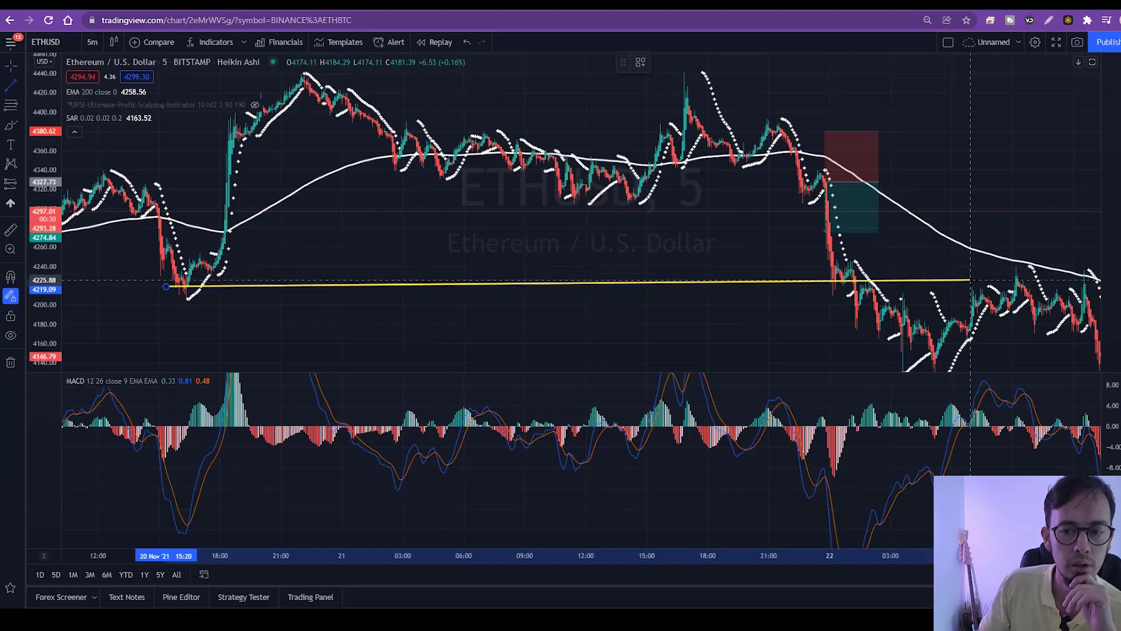
click(970, 281)
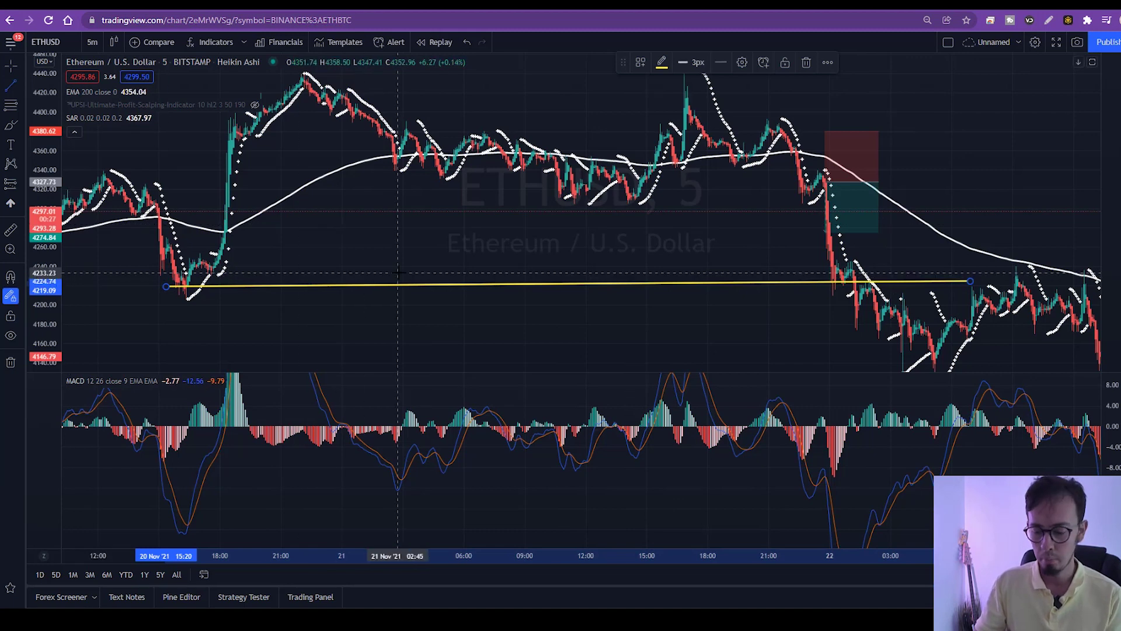
Step: Lower the short position's target to the trend line, 97.33 (2.25%) away, and raise its stop to 70.17 (1.62%)
click(829, 233)
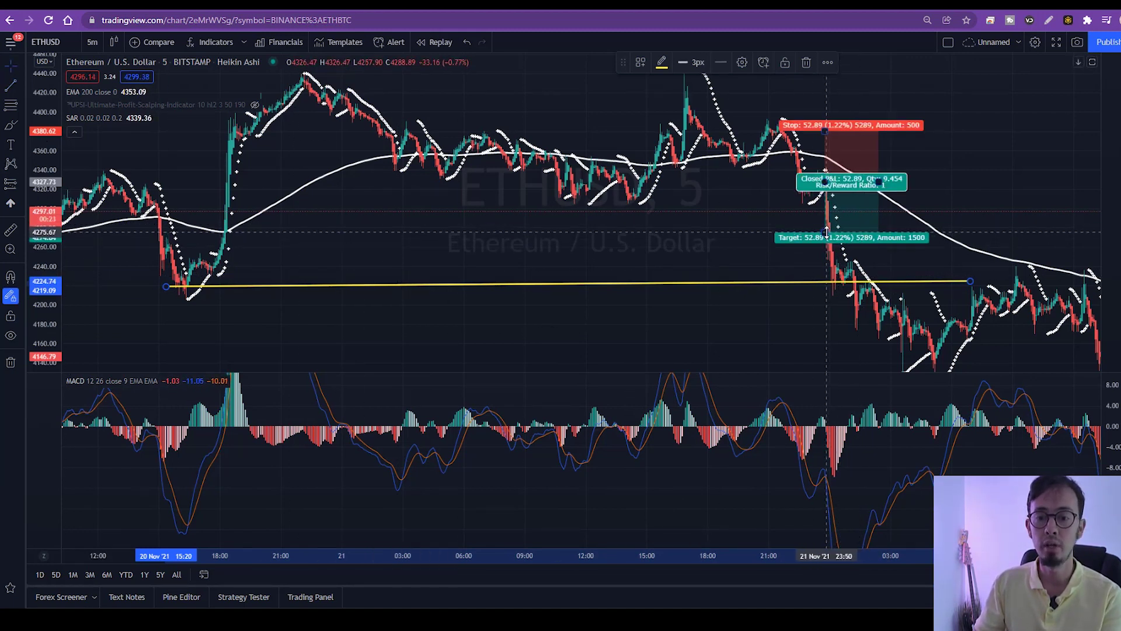
drag(829, 233, 830, 278)
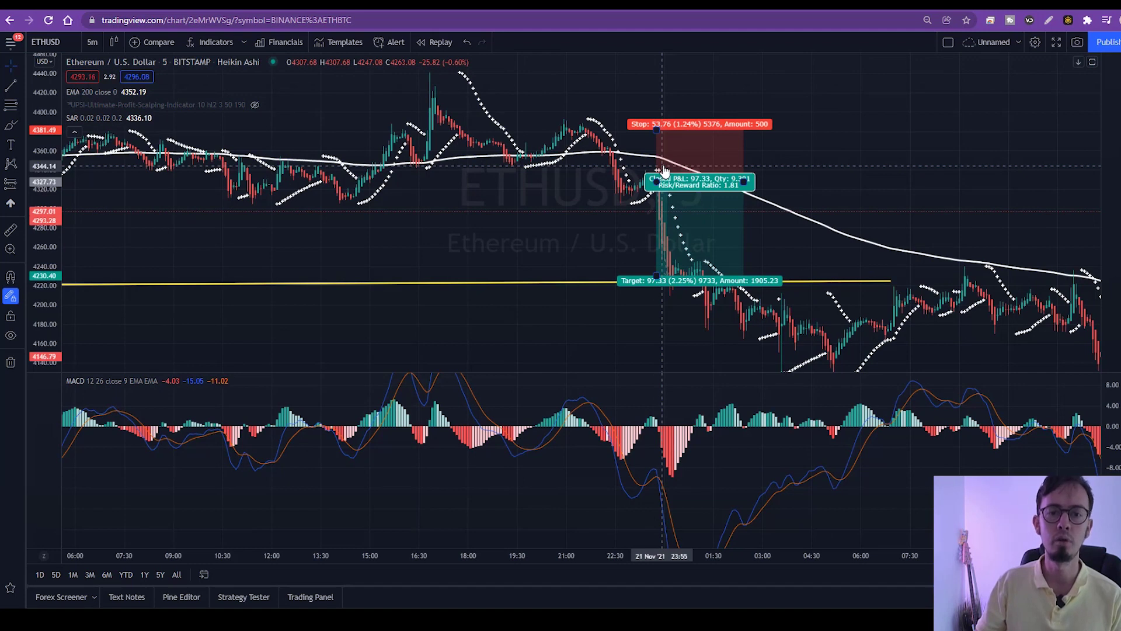
drag(656, 129, 657, 118)
click(657, 115)
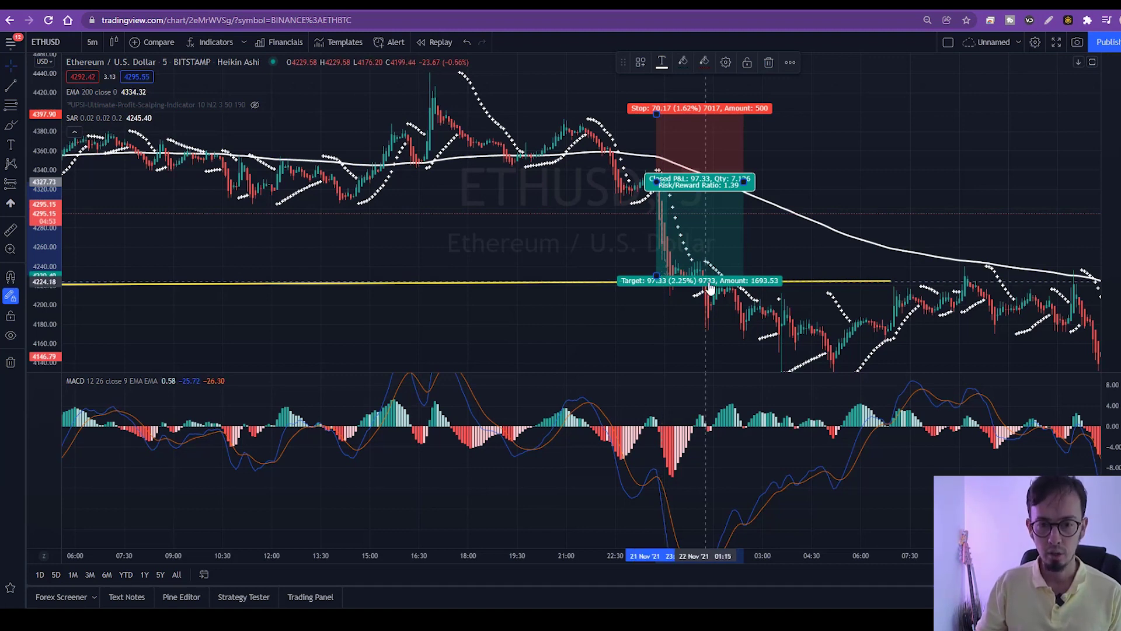
Step: Delete the yellow trend line below the short position
click(824, 284)
key(Delete)
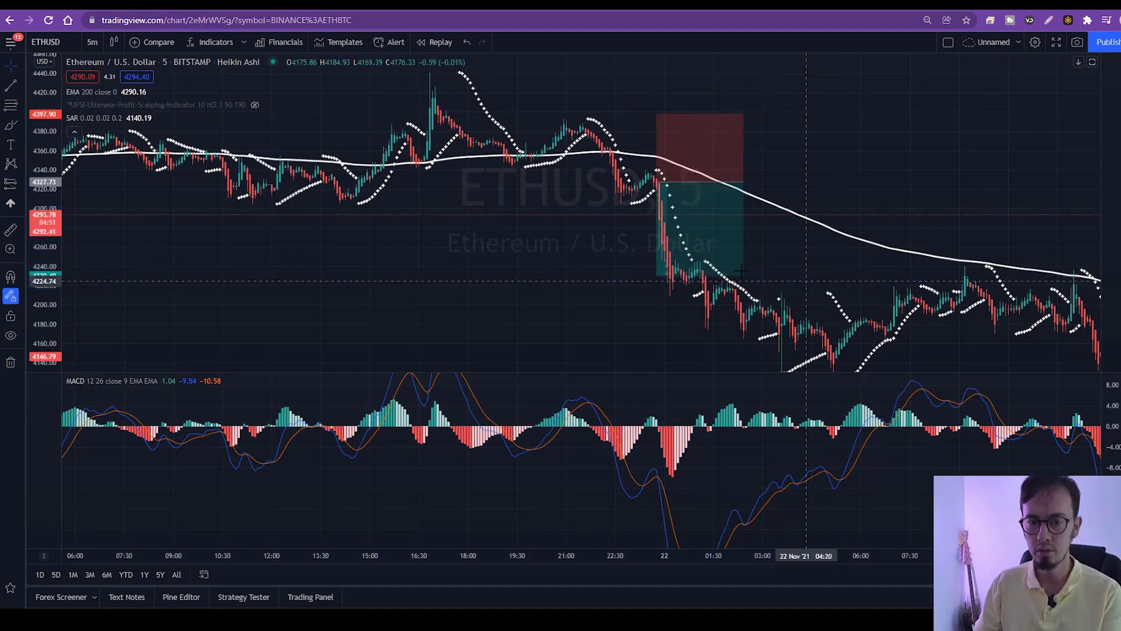
Step: Bring the short position's target to 64.55 (1.49%) and its stop to 32.70 (0.76%), just above the 200 EMA
drag(727, 287, 613, 263)
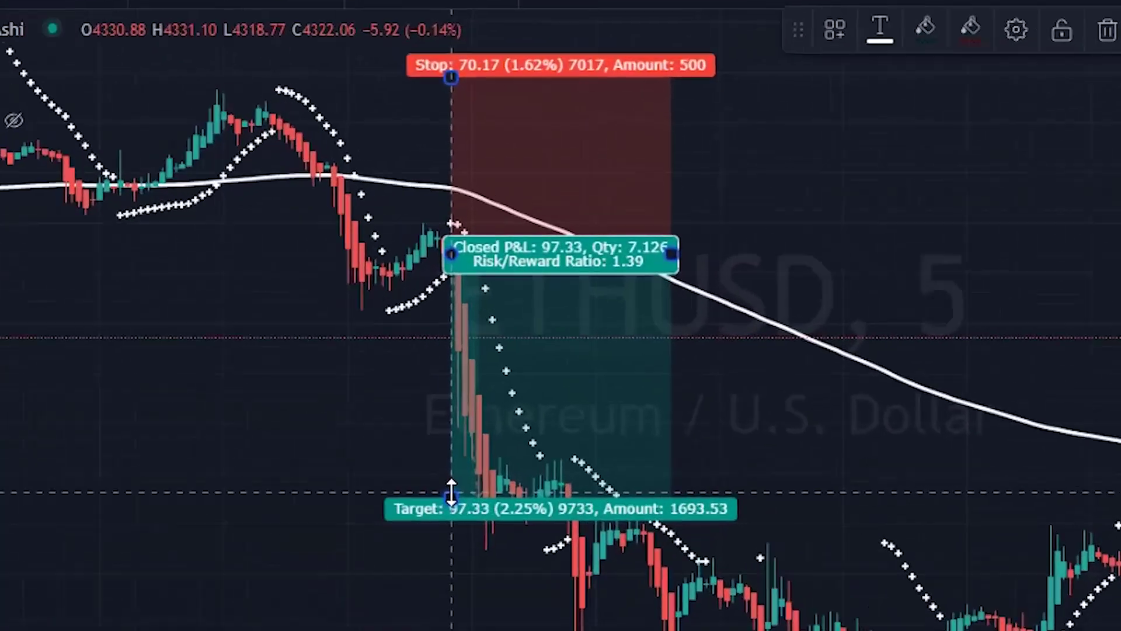
drag(461, 279, 462, 248)
drag(454, 476, 454, 463)
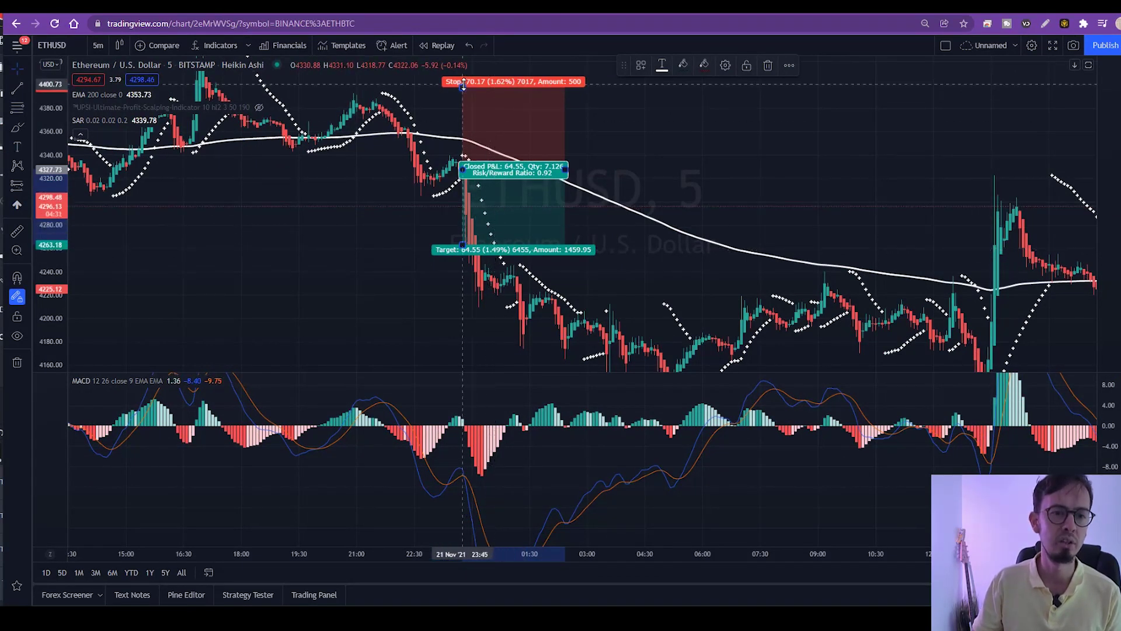
drag(462, 85, 461, 131)
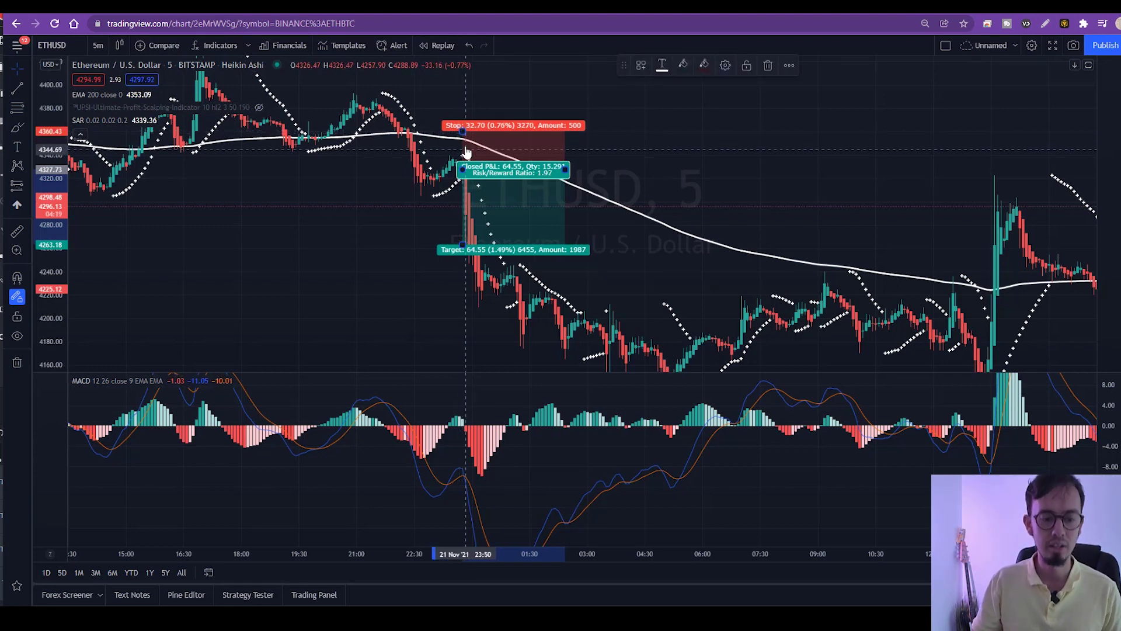
scroll(461, 135, up, 2)
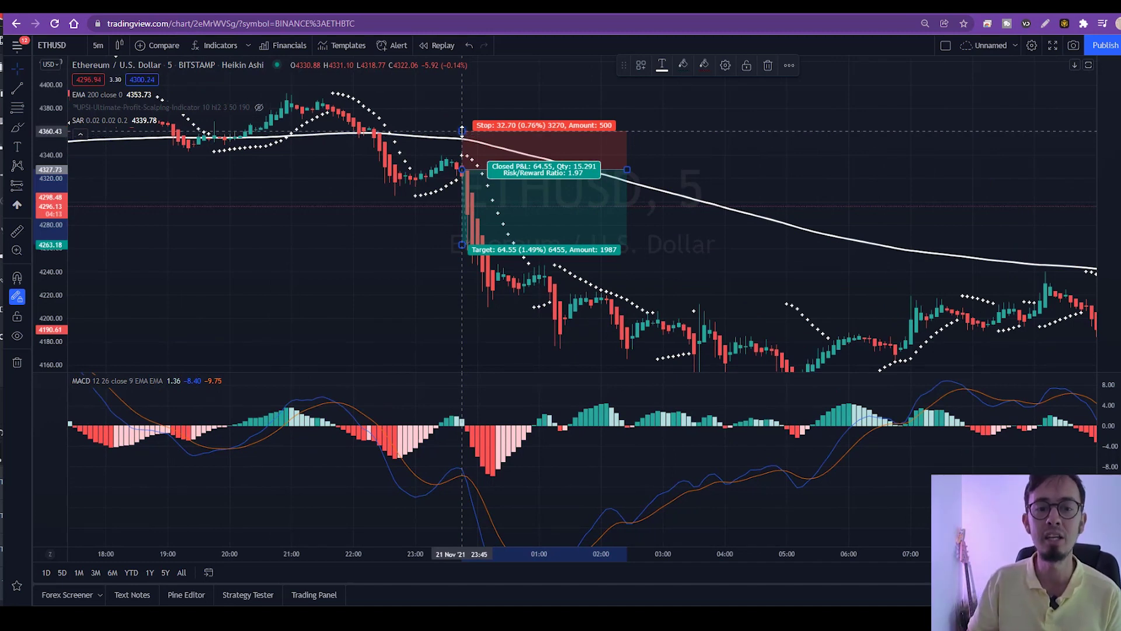
Step: Switch to the strategy document and change "EMA" to "EMA3" in the Strategy 1 crossover condition
scroll(608, 175, right, 5)
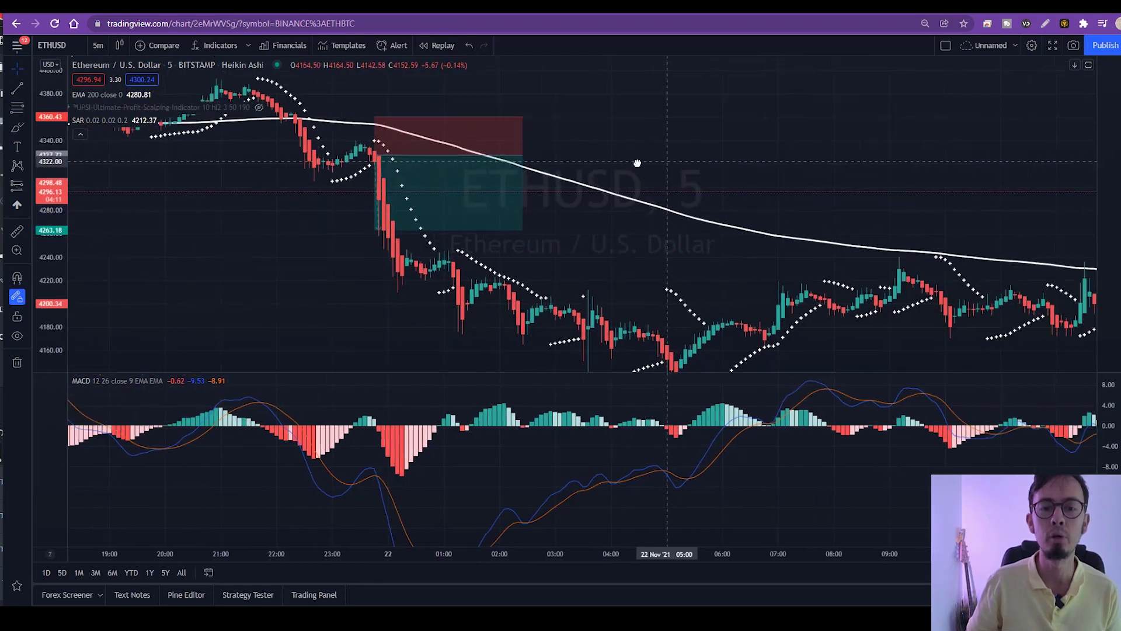
scroll(590, 176, down, 2)
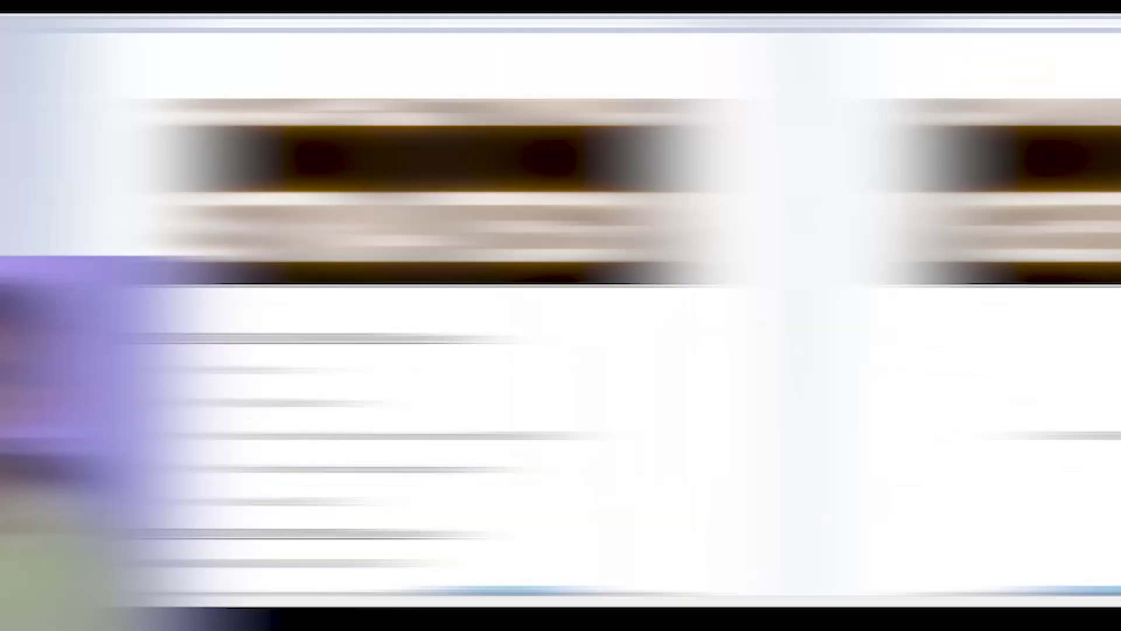
scroll(753, 321, down, 5)
scroll(636, 270, down, 3)
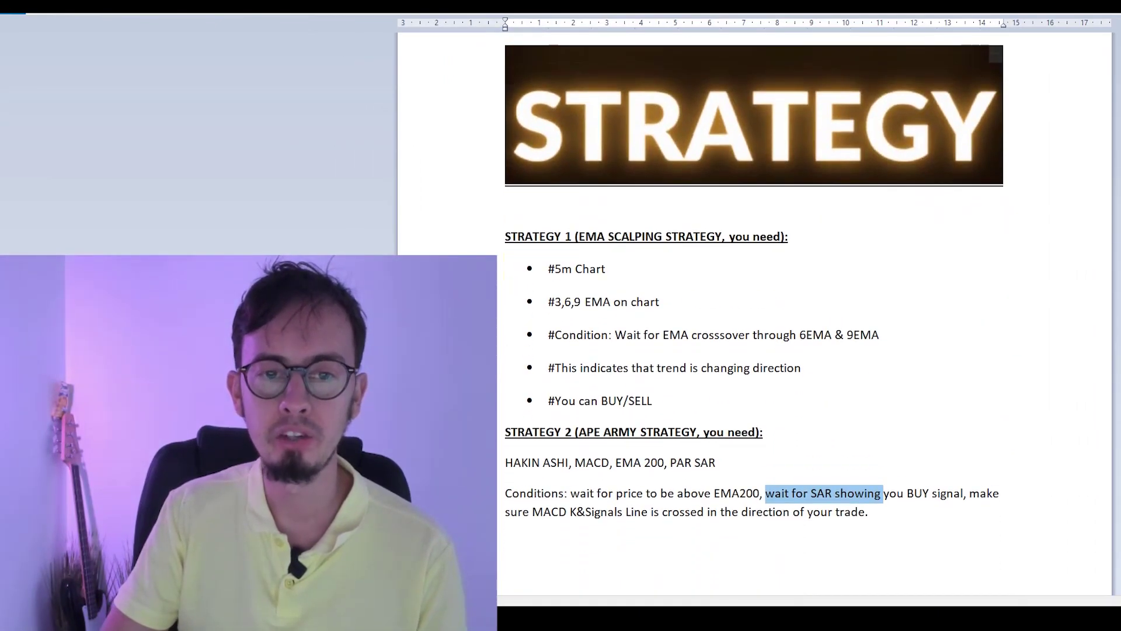
drag(554, 302, 613, 304)
click(556, 302)
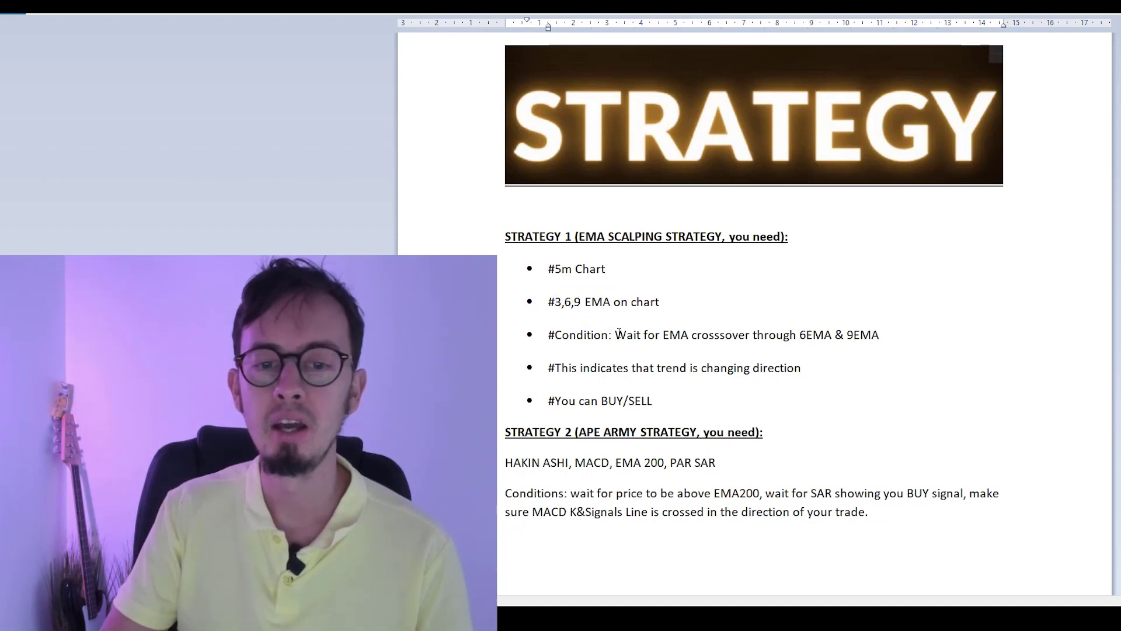
click(688, 334)
text(3)
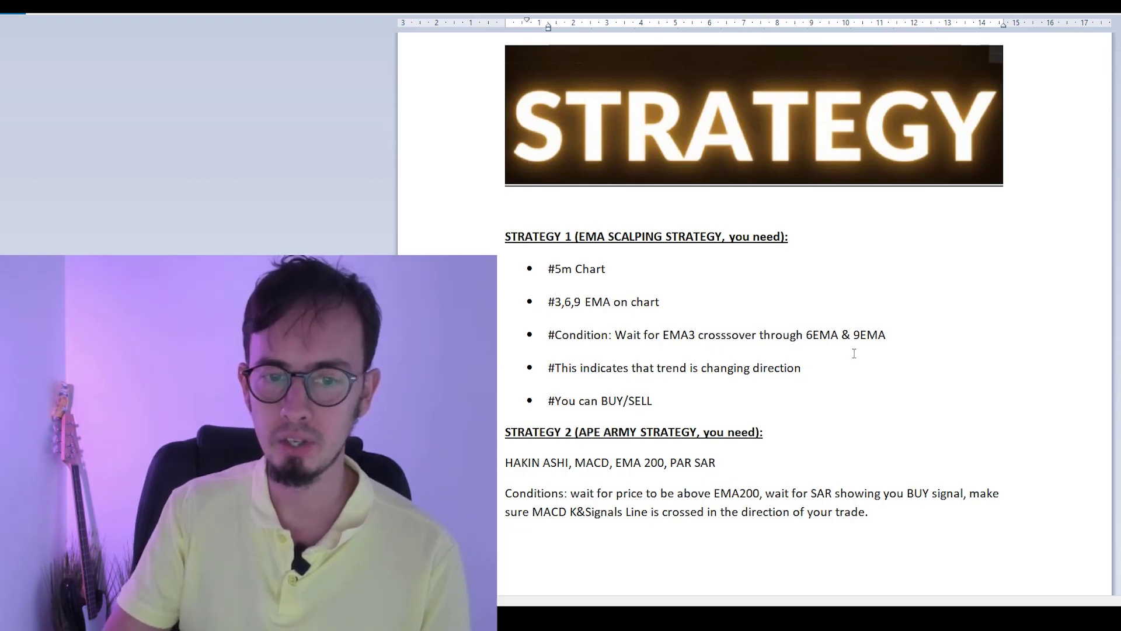